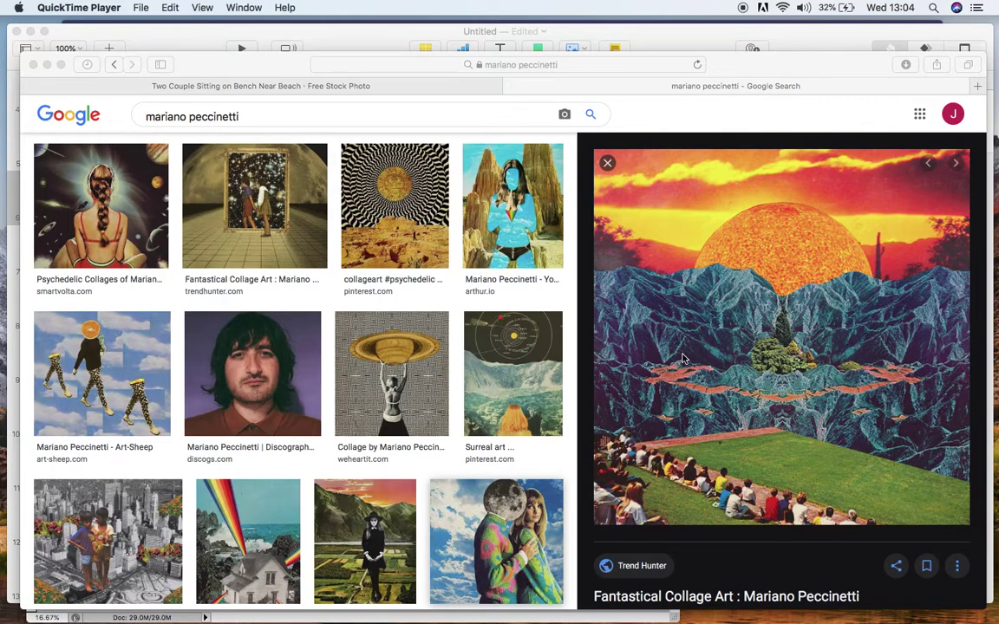
Switch to Photoshop and show the whole starry night-sky photo at 12.5% in a window that leaves the reference collage visible
mouse_move(497, 611)
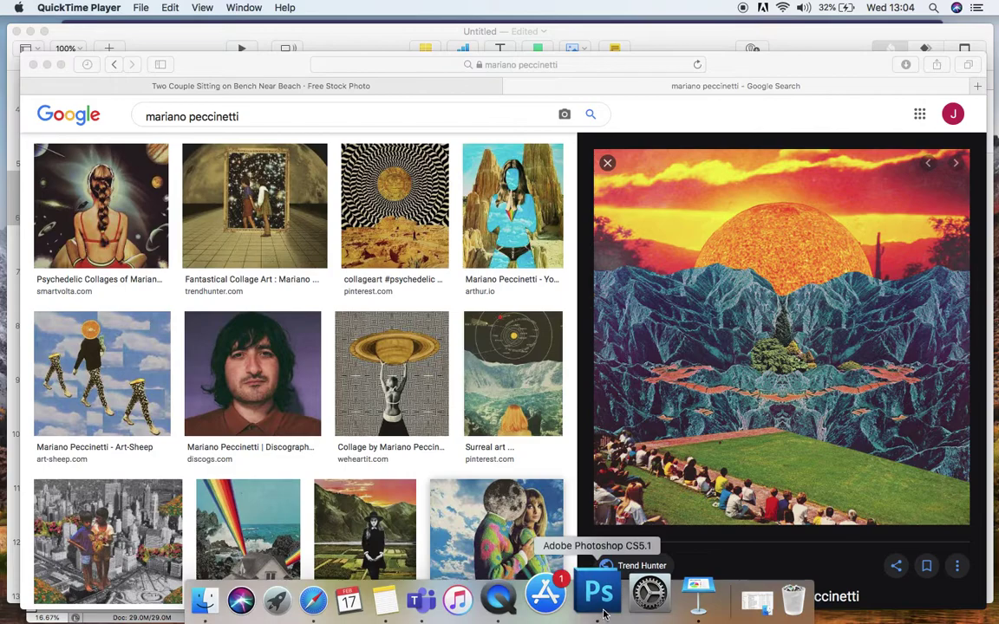
click(601, 608)
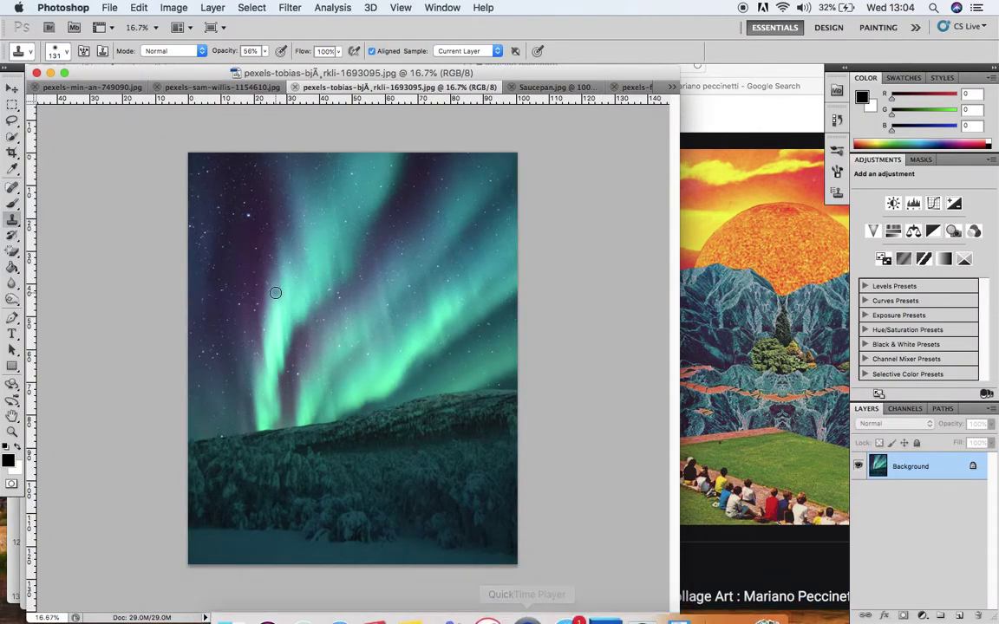
click(222, 86)
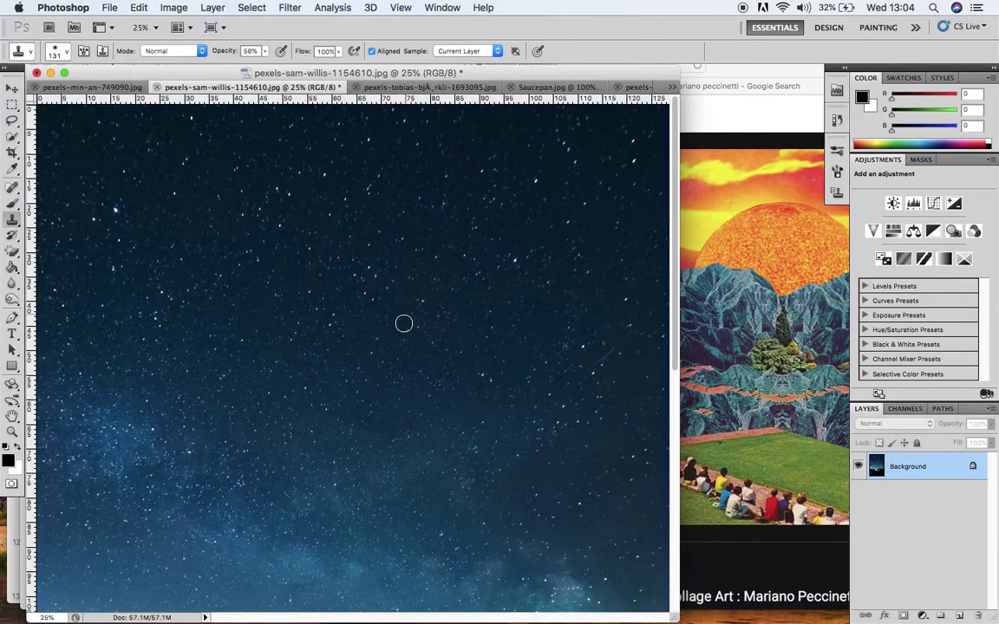
key(super+minus)
key(super+minus)
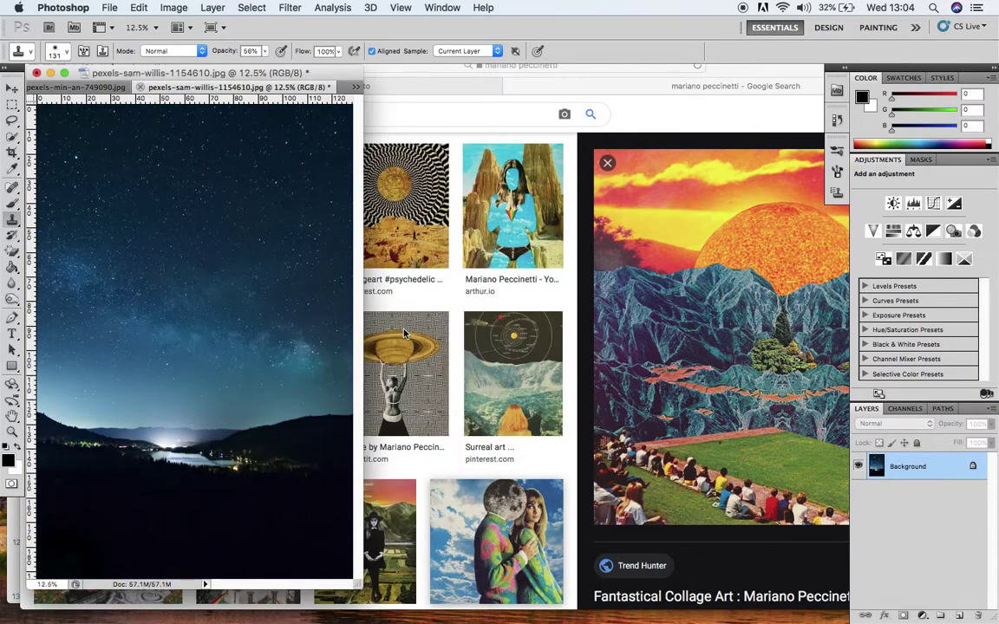
drag(358, 586, 462, 619)
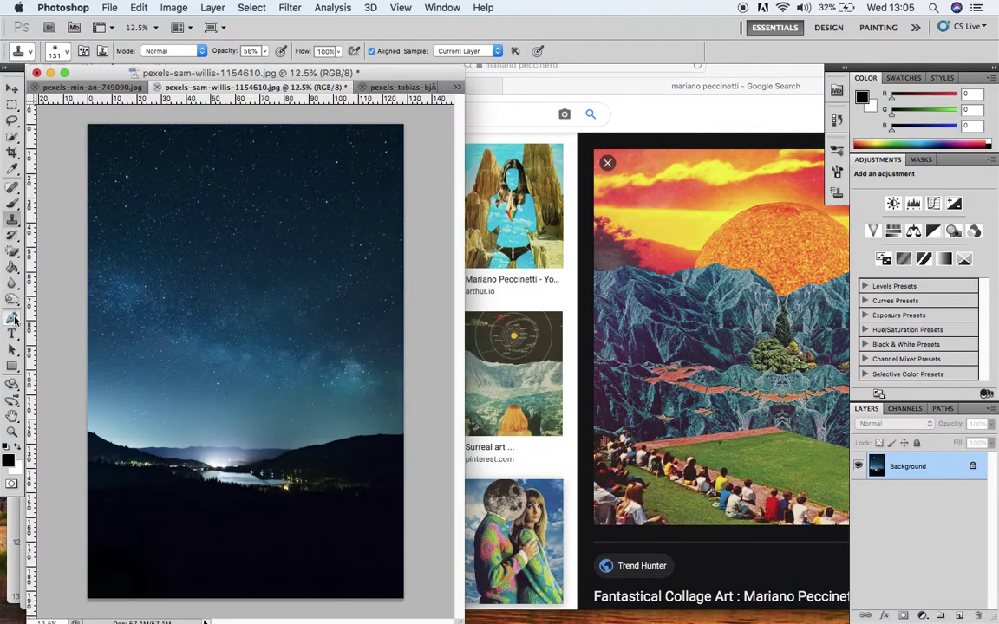
Duplicate the Background layer of the night-sky photo
right_click(898, 469)
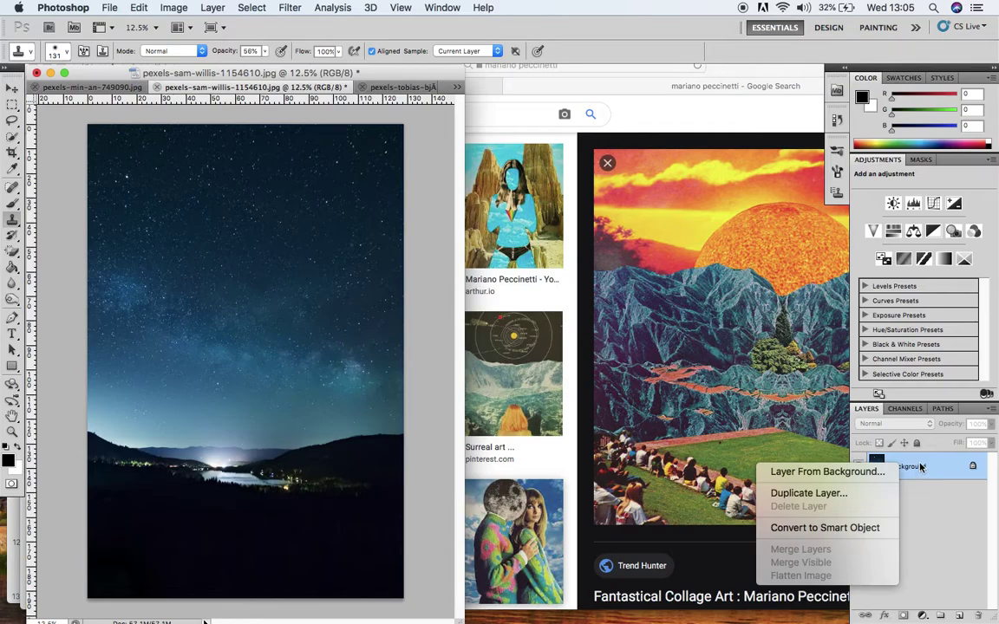
click(904, 488)
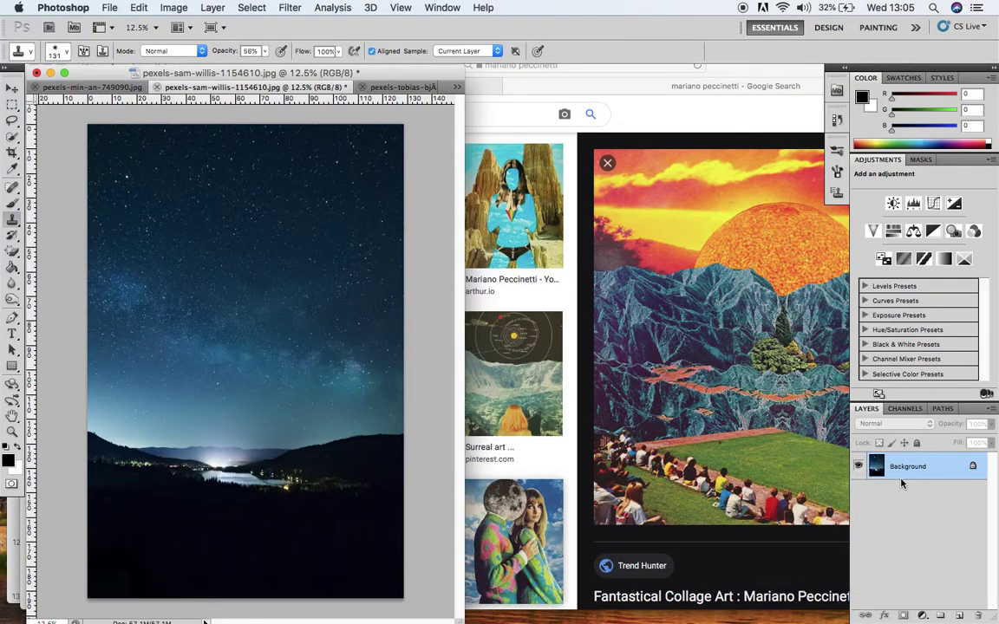
key(super+j)
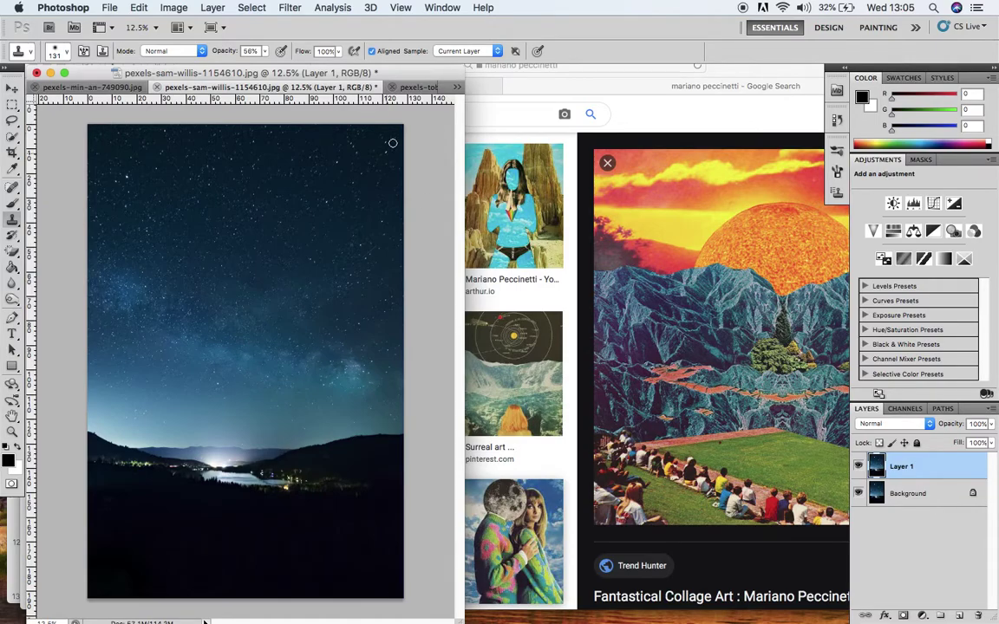
Select the round planet-like pan in Saucepan.jpg with the Quick Selection tool and copy it
click(416, 89)
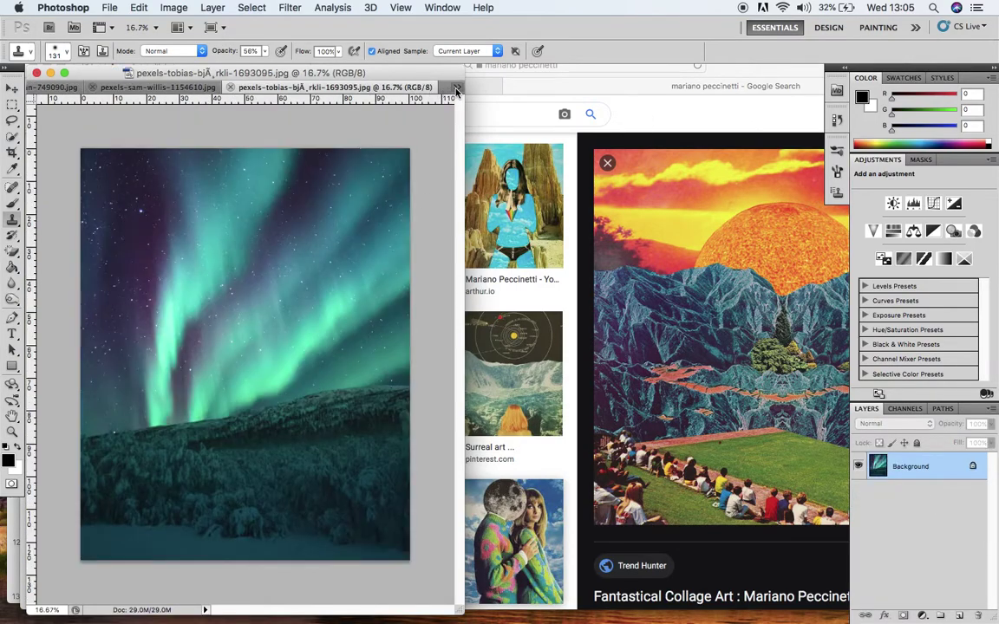
click(457, 86)
click(507, 128)
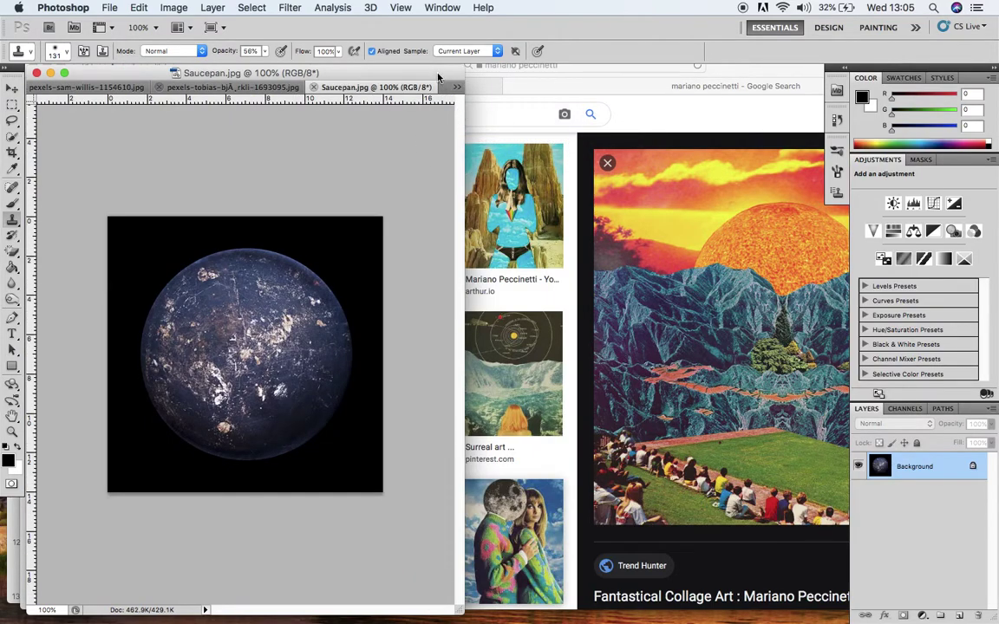
click(13, 137)
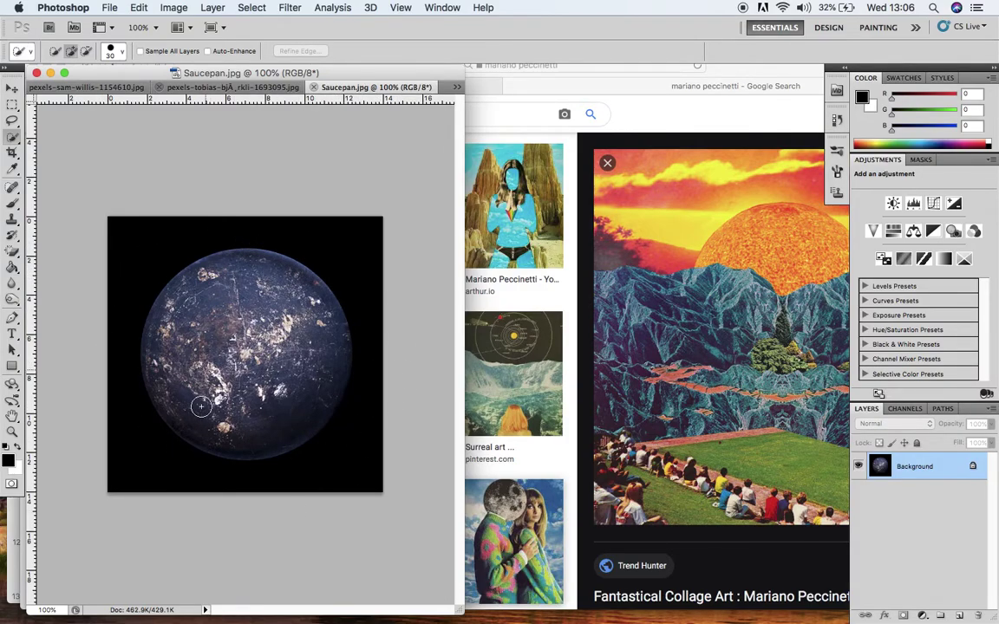
click(16, 139)
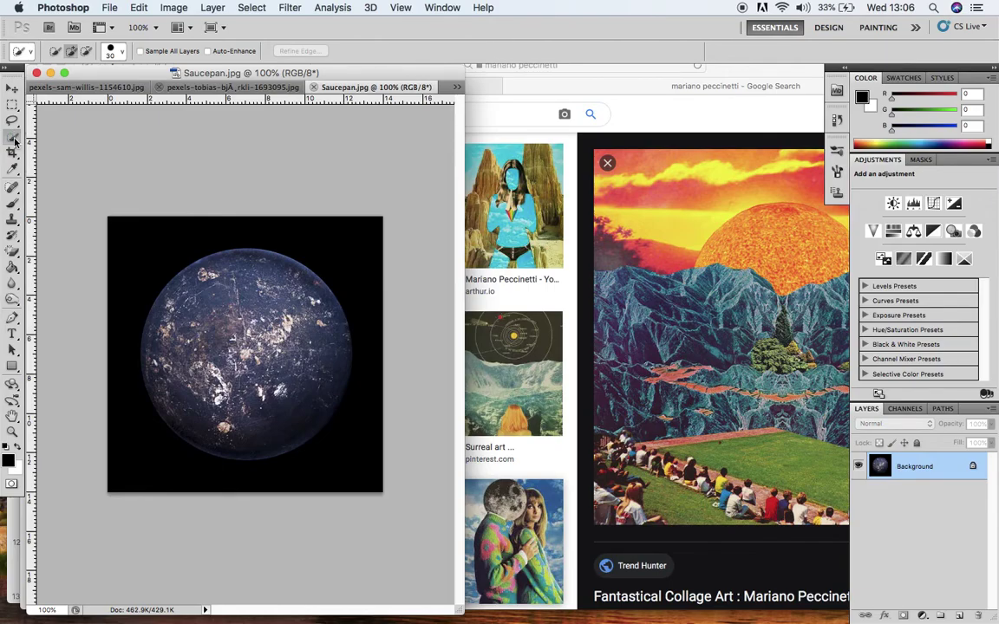
mouse_move(199, 273)
mouse_down()
mouse_move(172, 305)
mouse_move(171, 346)
mouse_move(198, 422)
mouse_move(168, 389)
mouse_move(214, 425)
mouse_move(288, 408)
mouse_move(226, 313)
mouse_move(240, 267)
mouse_move(285, 292)
mouse_move(301, 361)
mouse_move(313, 348)
mouse_move(307, 303)
mouse_up()
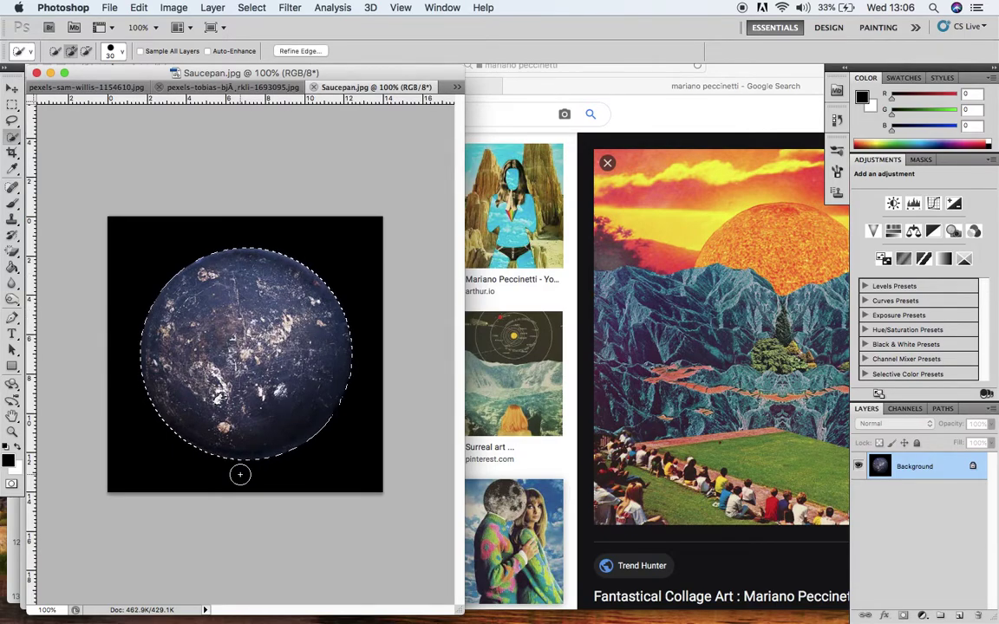
key(super+c)
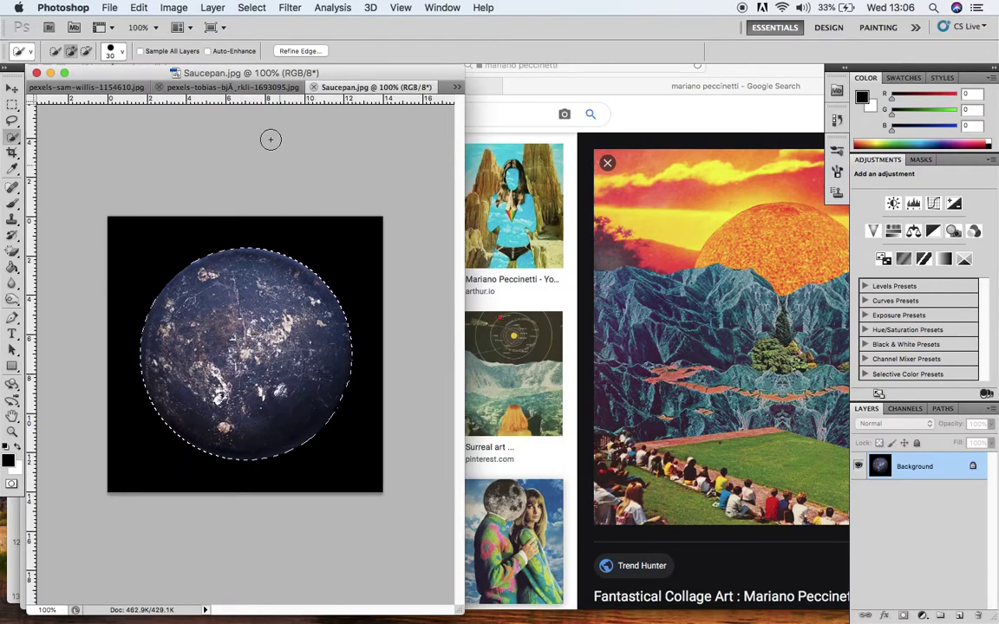
Paste the copied planet into the starry night-sky photo as a new layer
click(232, 87)
click(127, 89)
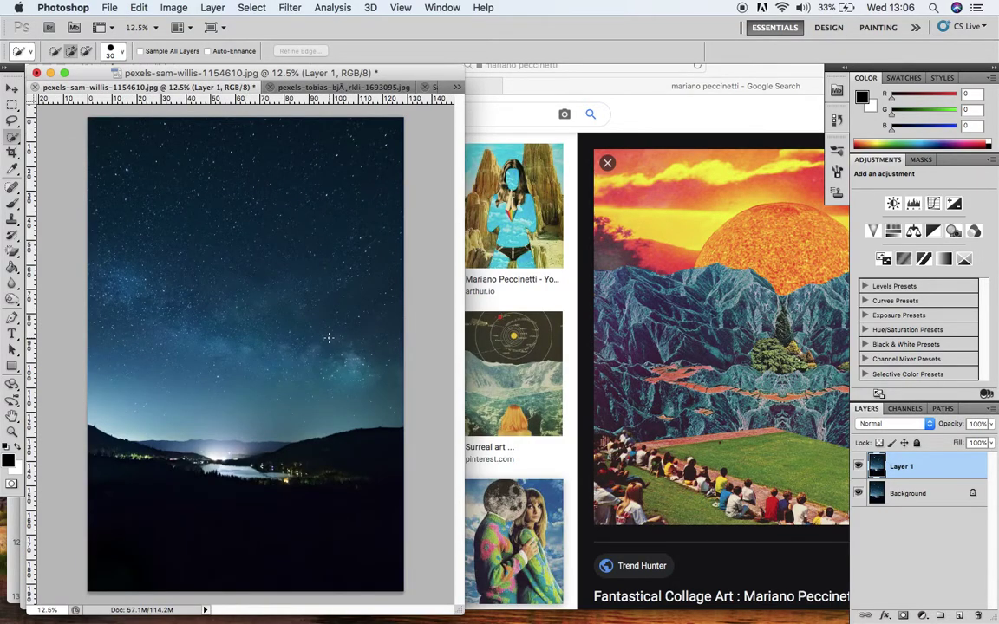
key(super+v)
key(super+b)
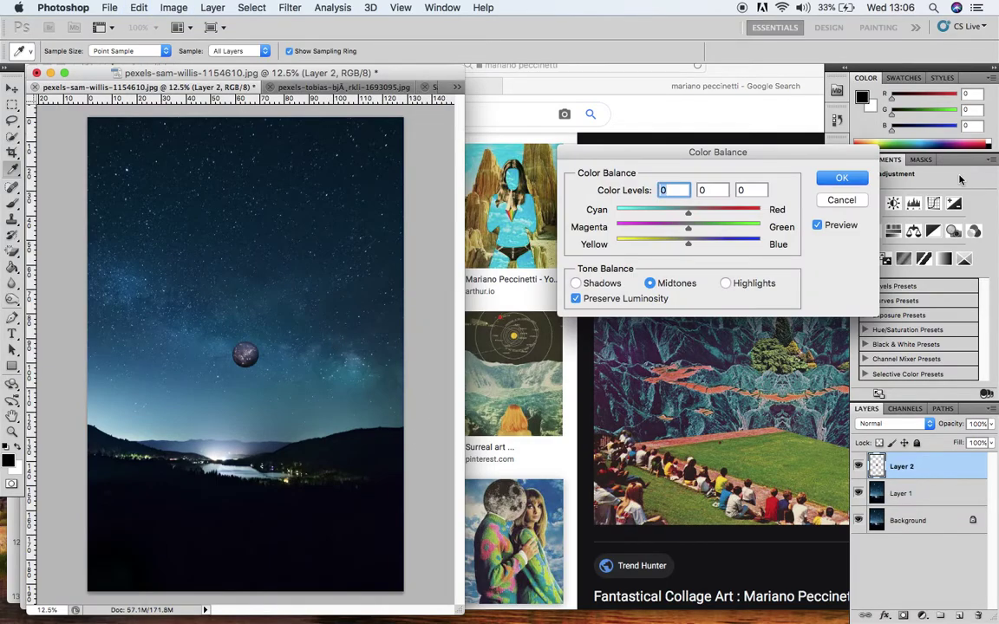
click(845, 199)
key(w)
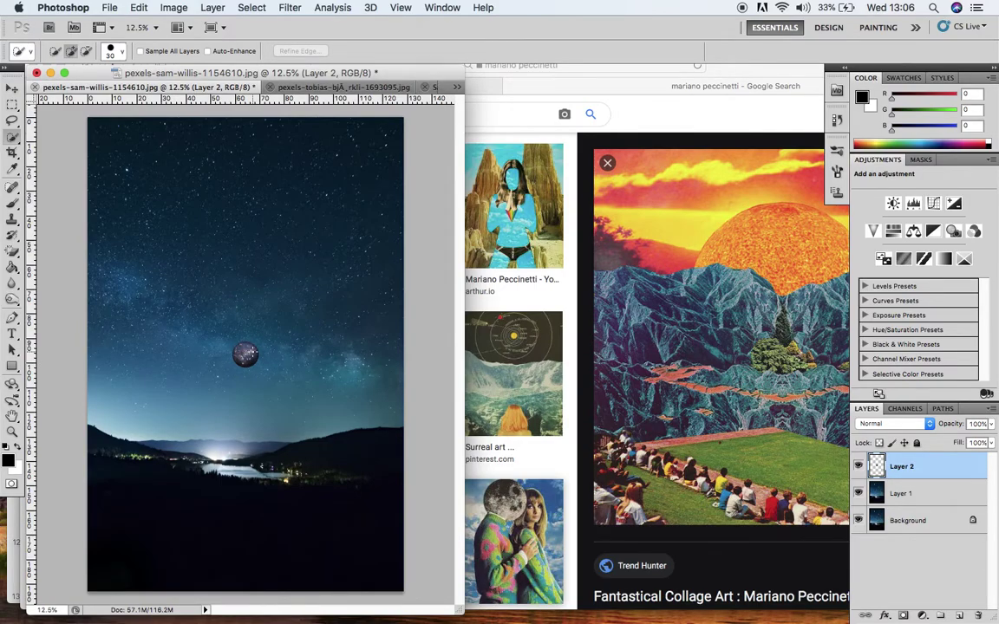
Scale the pasted planet proportionally to about 971% and centre it over the lower part of the night-sky photo
click(143, 8)
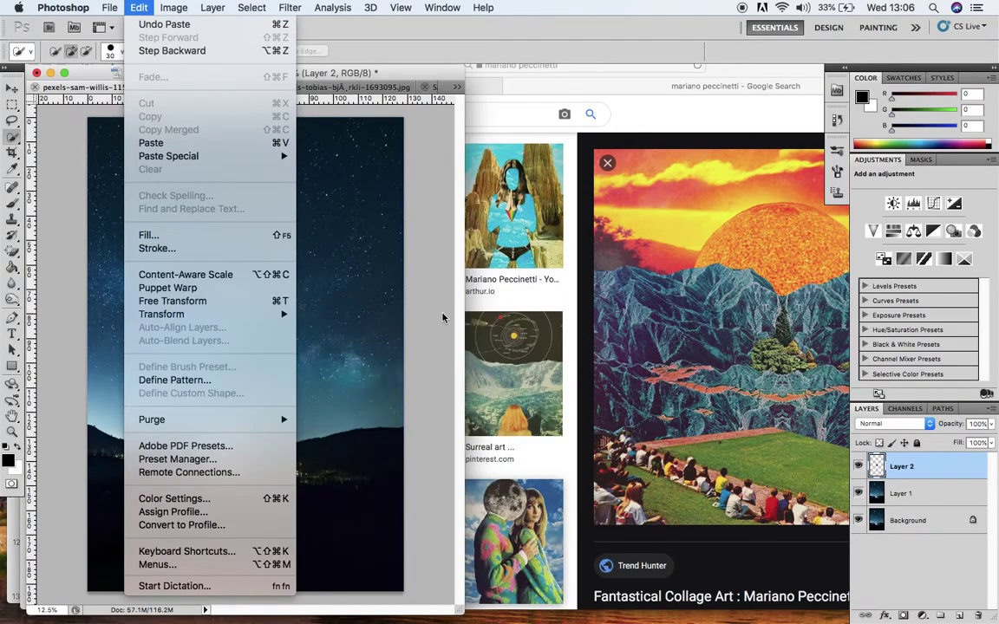
key(super+t)
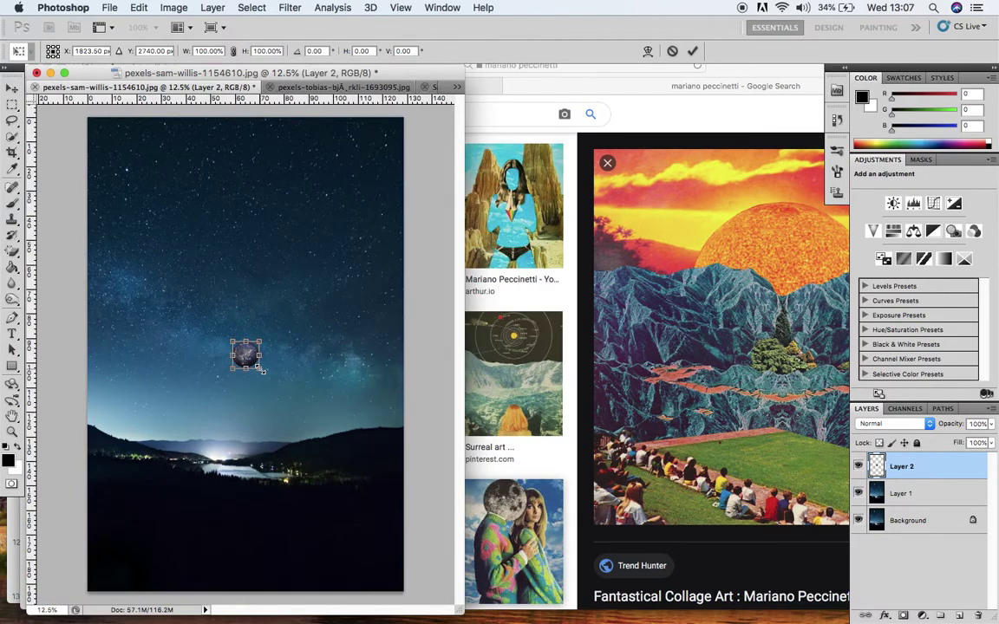
drag(260, 368, 489, 605)
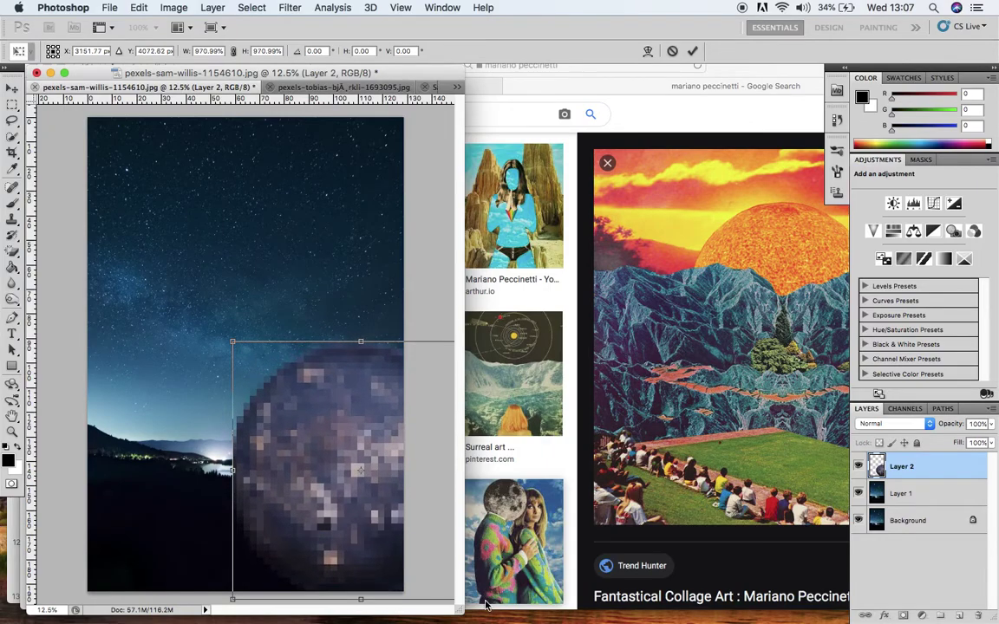
drag(358, 530, 242, 502)
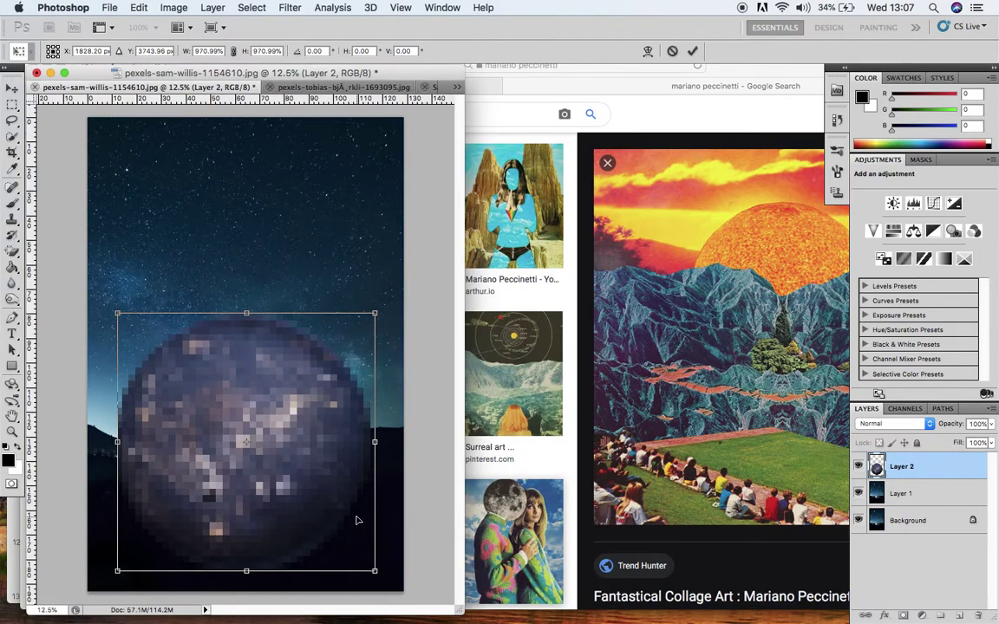
key(Return)
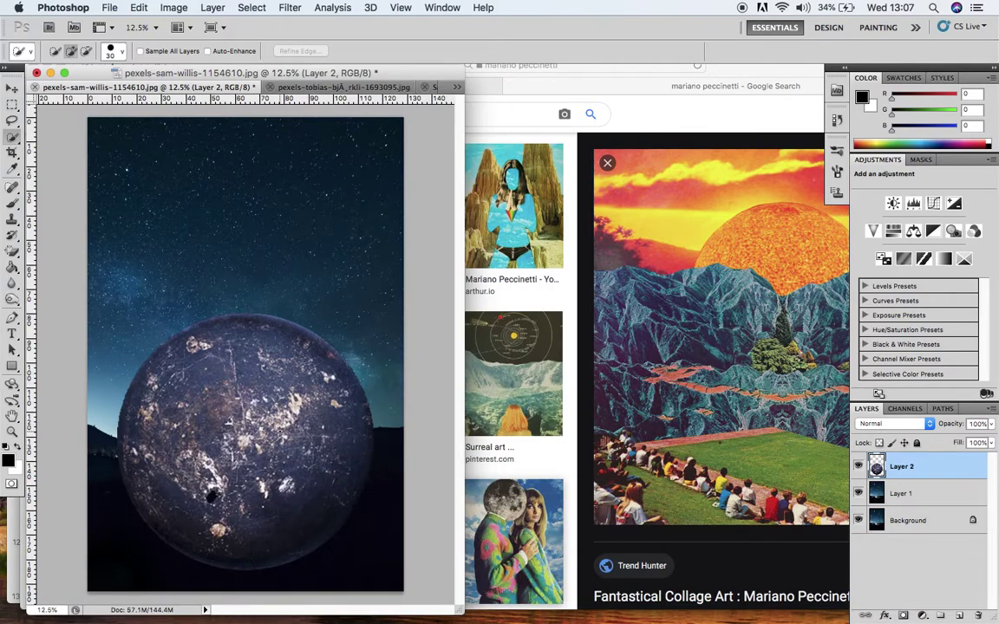
Select the entire aurora sky above the hill line in the northern lights photo with the Quick Selection tool
click(317, 88)
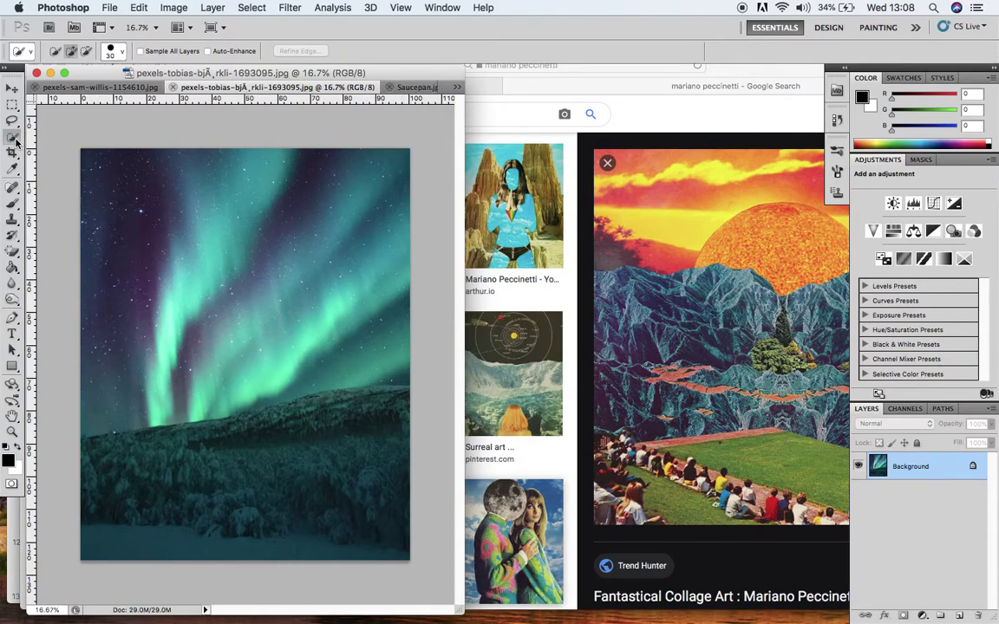
click(392, 353)
mouse_move(392, 353)
mouse_down()
mouse_move(331, 313)
mouse_move(304, 319)
mouse_move(277, 338)
mouse_move(243, 341)
mouse_move(177, 381)
mouse_up()
mouse_move(160, 338)
mouse_down()
mouse_move(347, 234)
mouse_move(82, 260)
mouse_move(147, 265)
mouse_up()
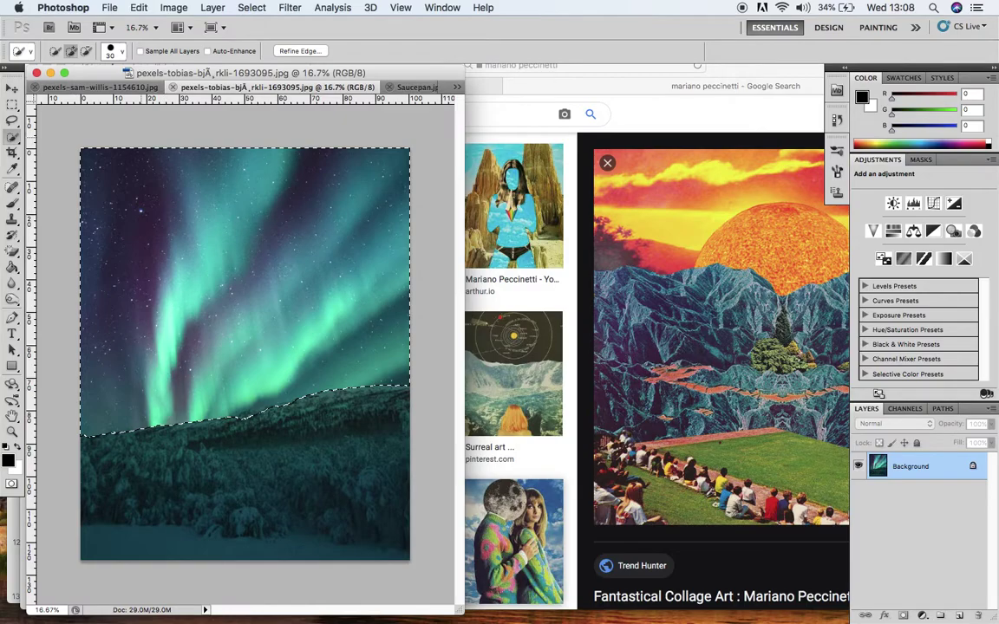
Paste the copied aurora sky into the night-sky collage and place its layer directly beneath the planet layer
key(ctrl+Tab)
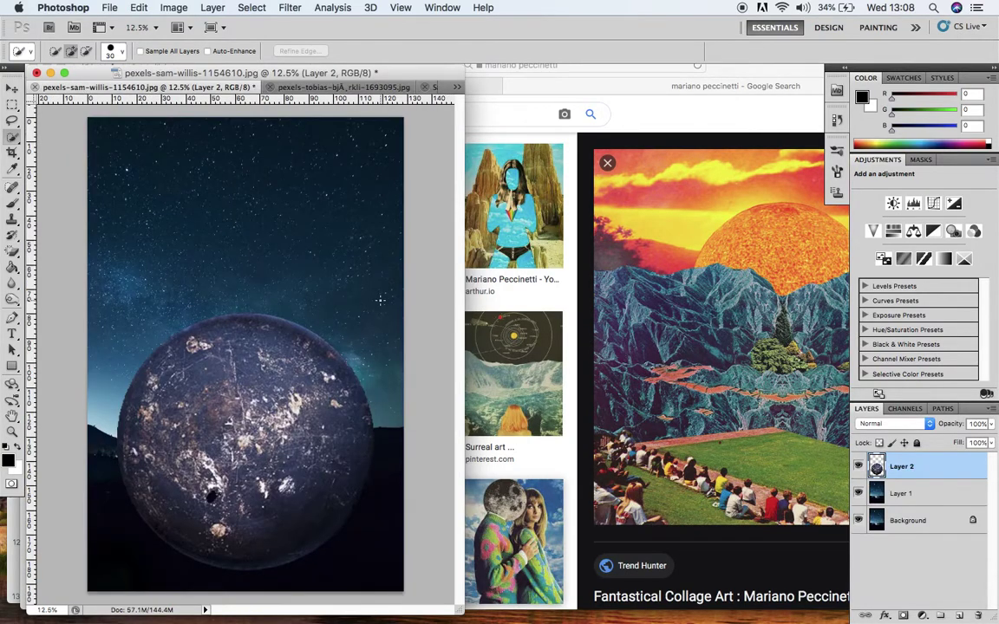
key(super+v)
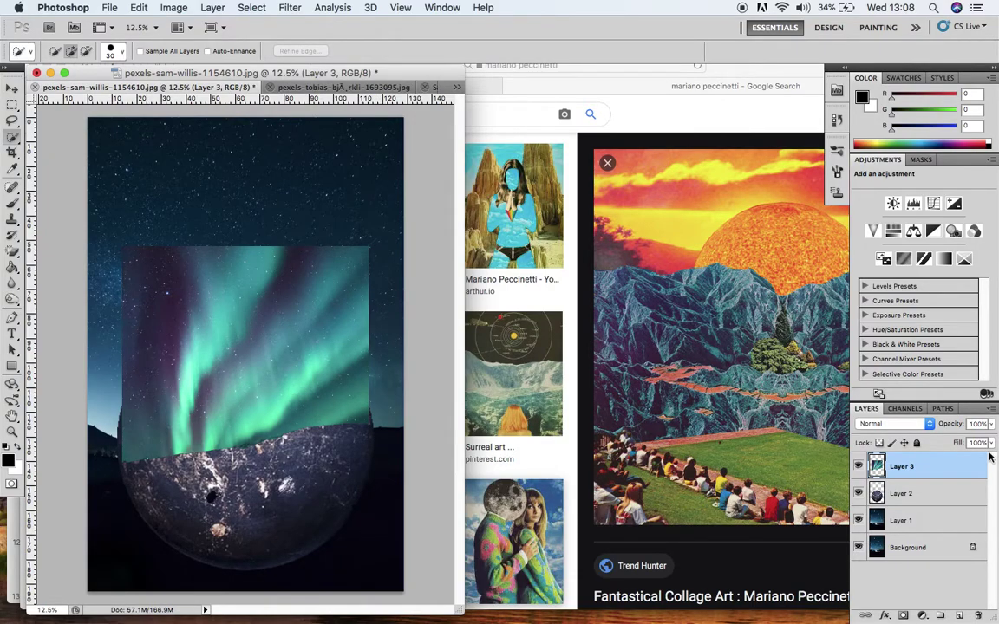
drag(942, 467, 930, 509)
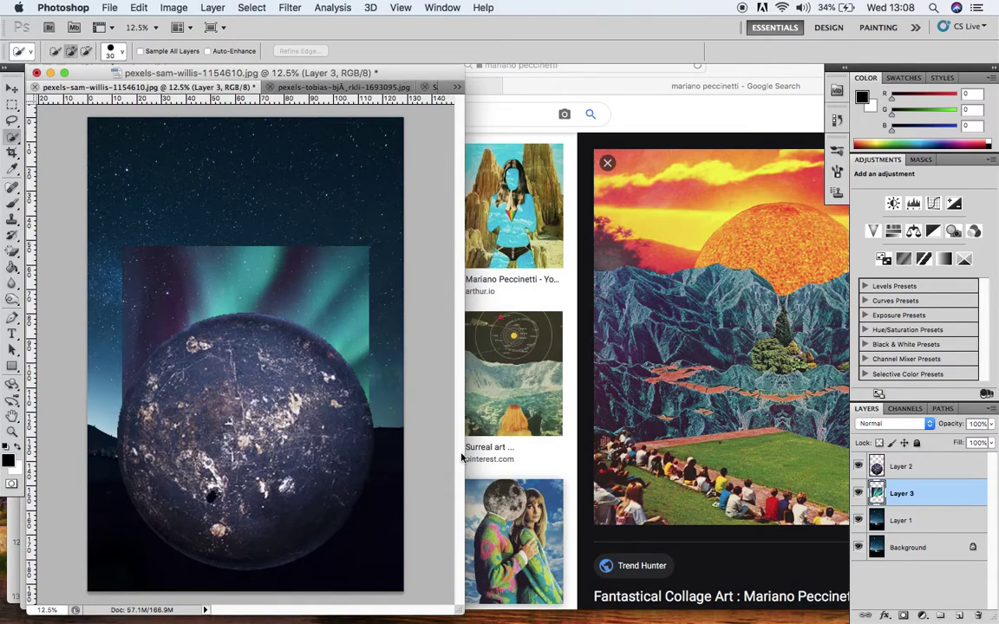
Scale the aurora layer to about 159% to fill most of the sky behind the planet, and reduce its opacity to 64%
key(super+t)
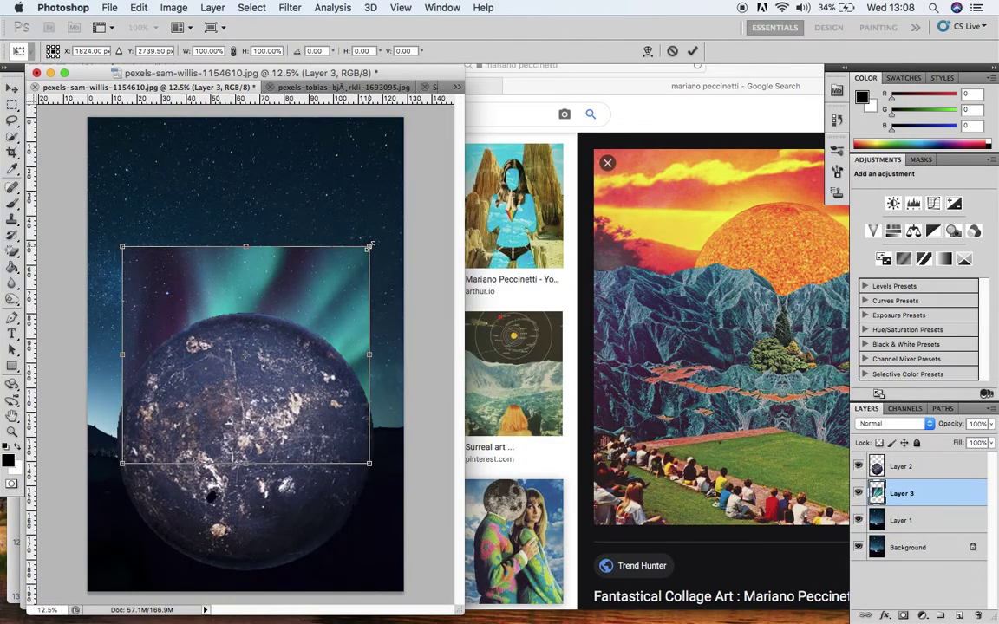
drag(370, 246, 484, 80)
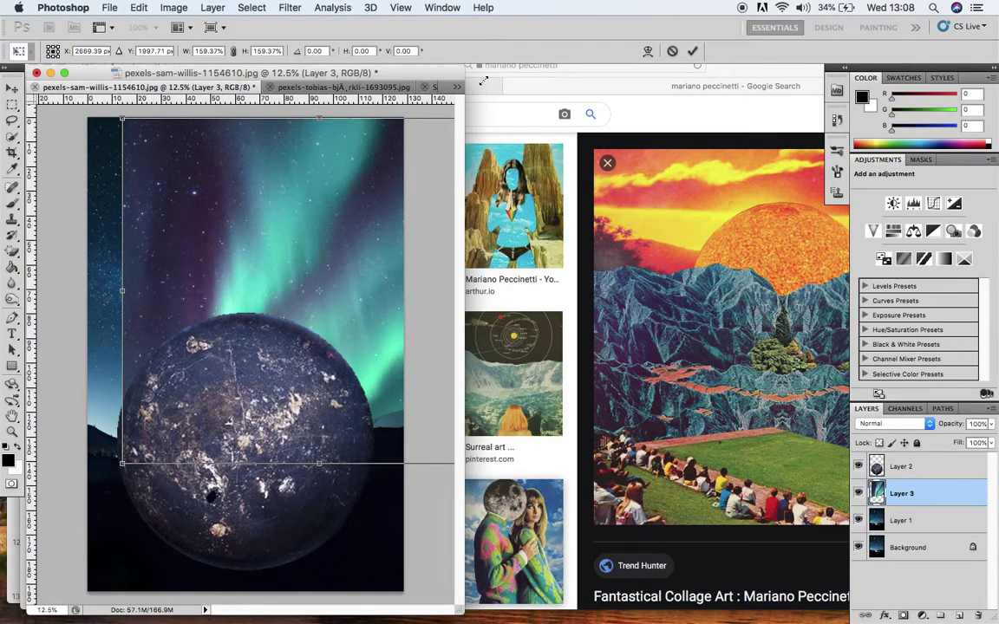
drag(341, 153, 316, 158)
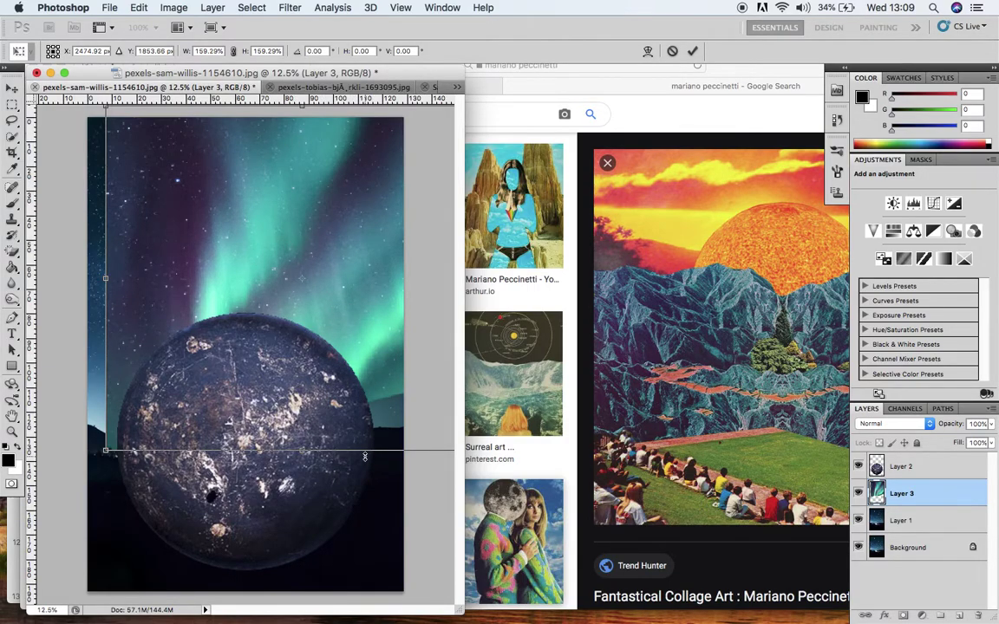
key(Return)
key(w)
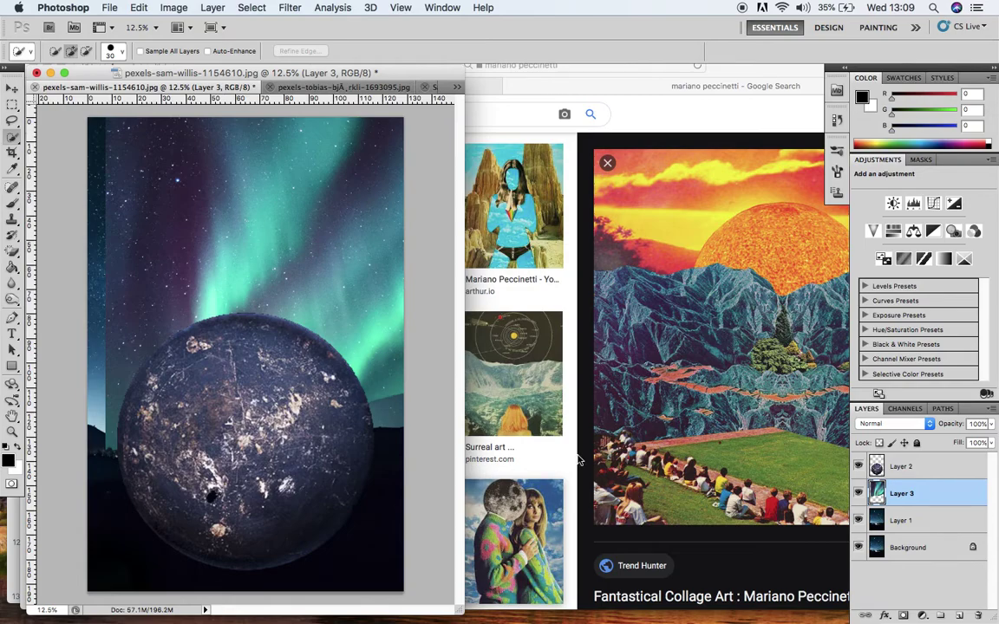
click(990, 423)
drag(984, 442, 961, 441)
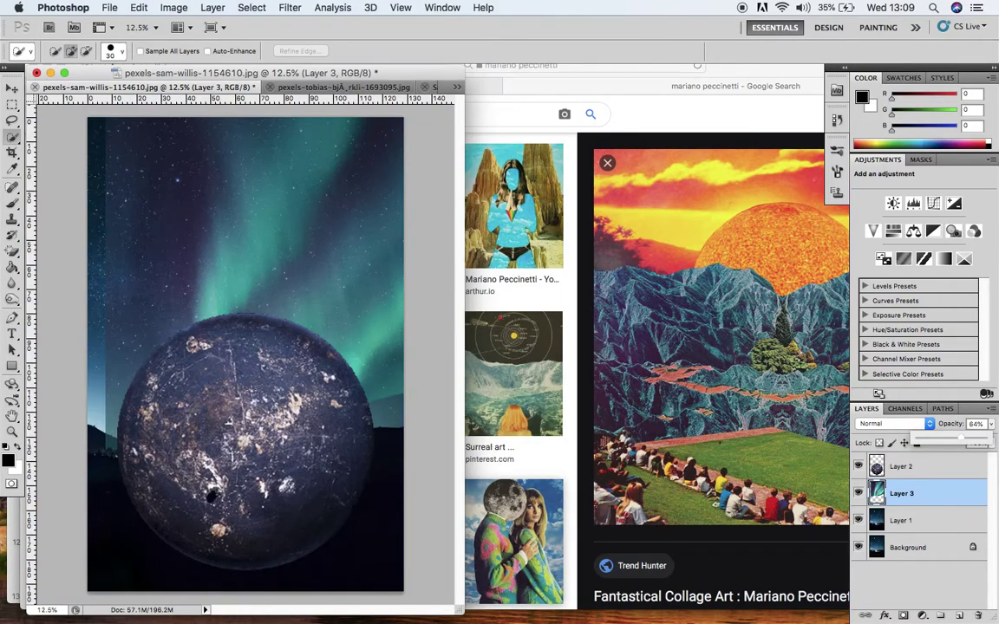
Set up the Clone Stamp tool with a 114 px brush for retouching the aurora layer around the planet
key(super+equal)
key(super+equal)
key(super+equal)
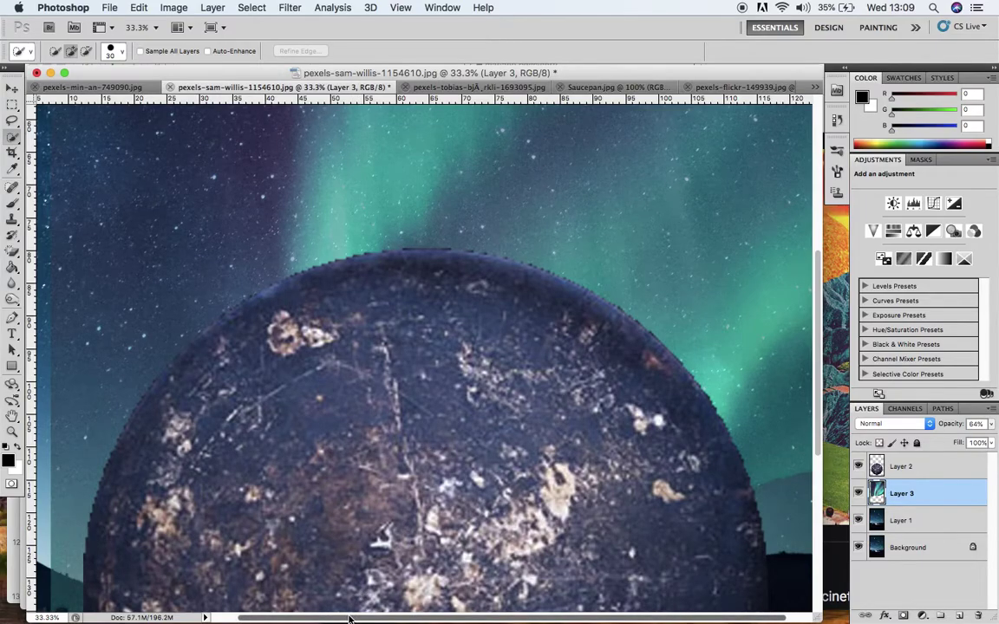
scroll(354, 606, right, 3)
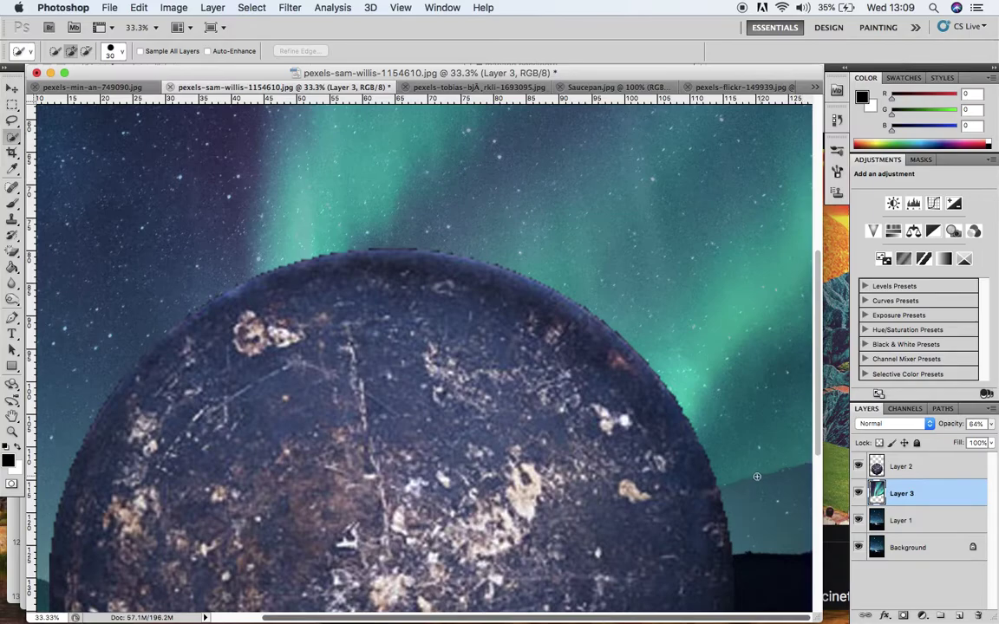
click(15, 222)
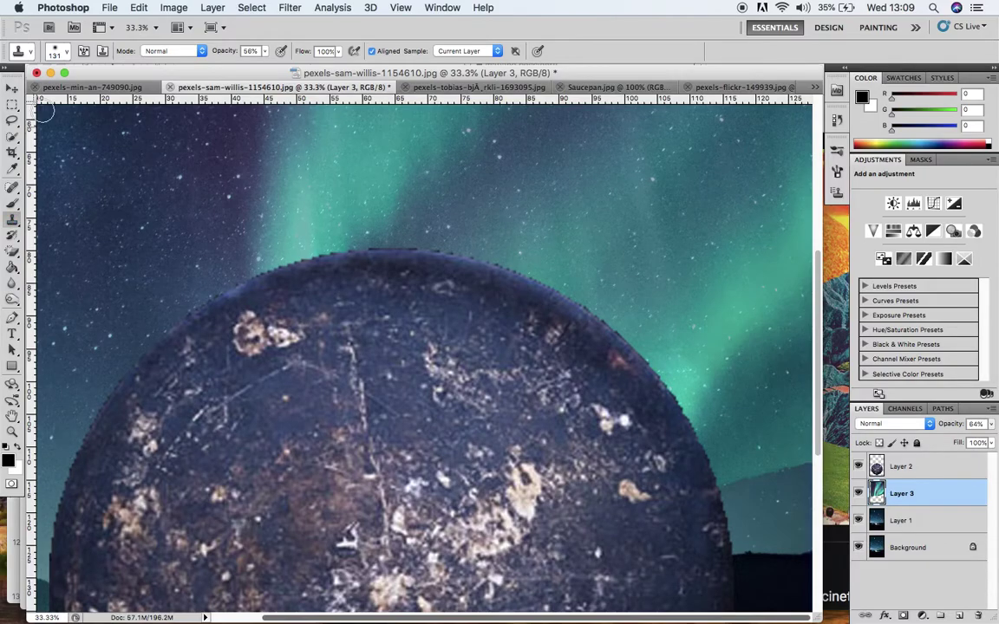
click(58, 50)
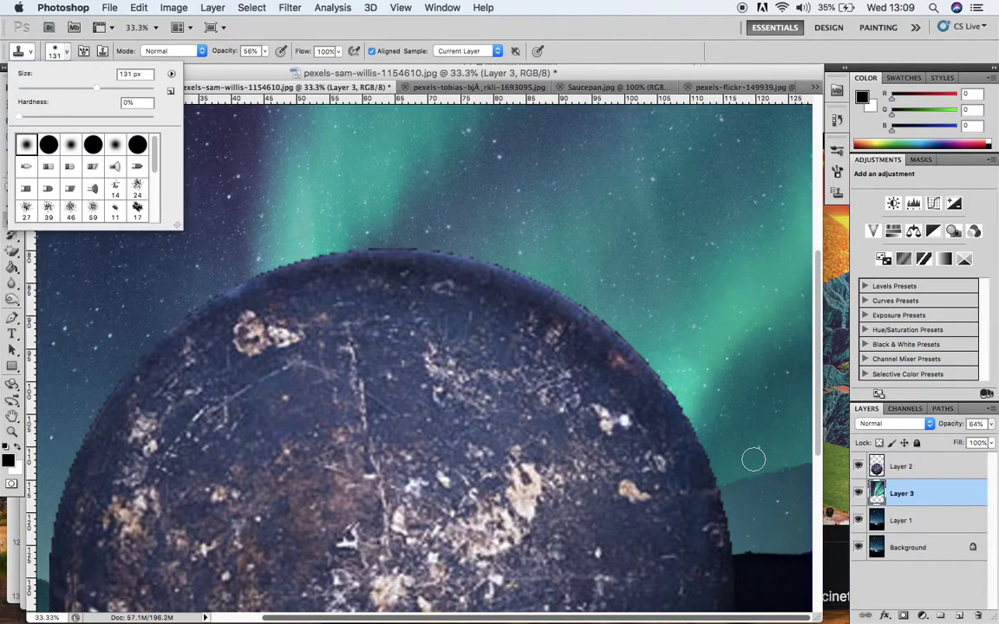
mouse_move(89, 77)
mouse_down()
mouse_move(80, 79)
mouse_move(91, 87)
mouse_up()
key(super+Tab)
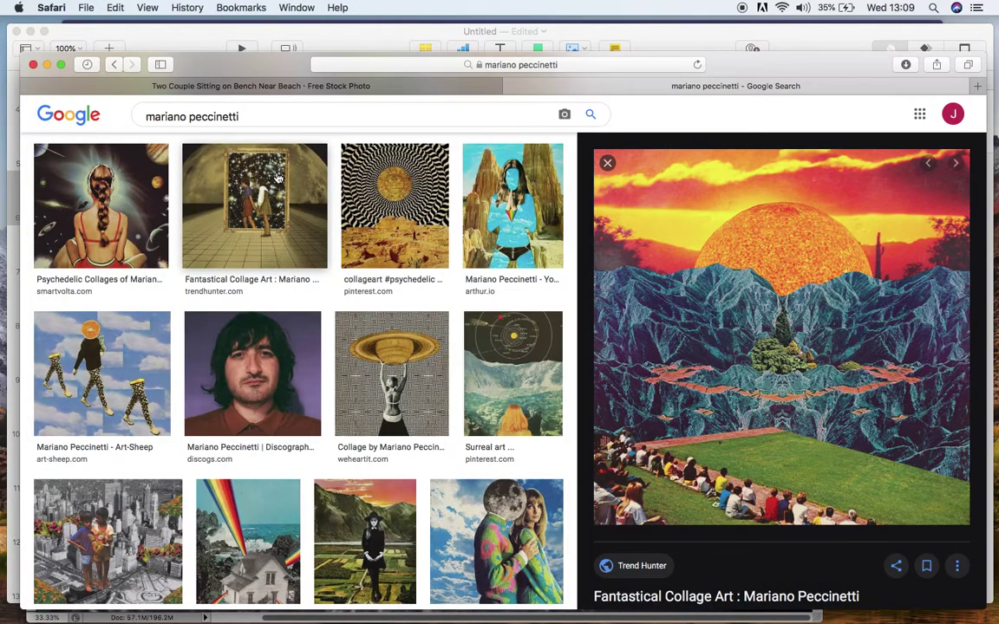
click(595, 605)
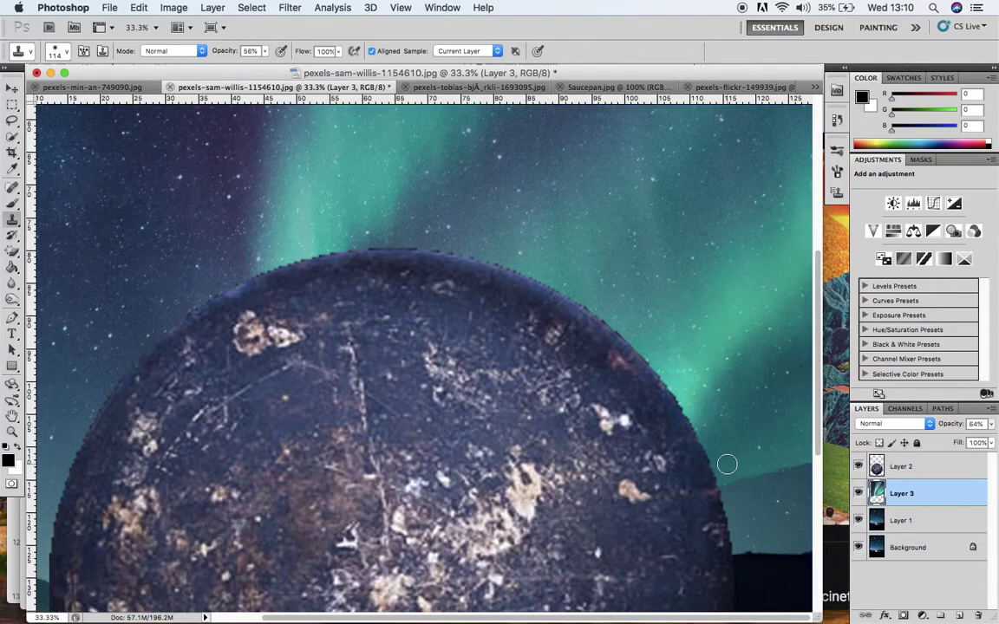
Try cloning sky over the hill edge beside the planet on the aurora layer, using a hard 114 px brush at 100% opacity
mouse_move(742, 452)
mouse_down()
mouse_move(731, 459)
mouse_move(750, 504)
mouse_move(728, 501)
mouse_move(784, 487)
mouse_up()
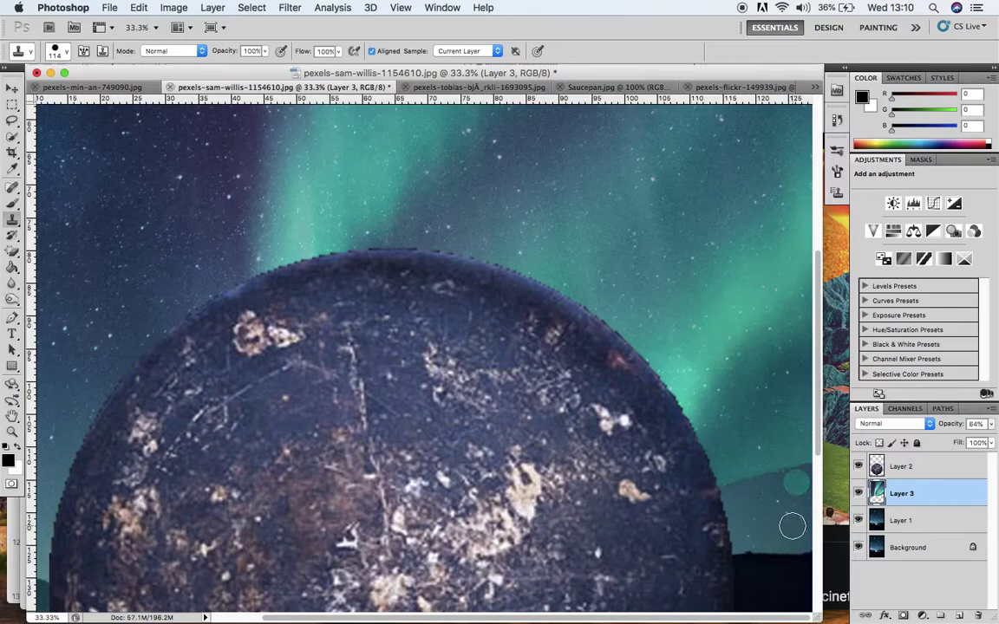
mouse_move(805, 495)
mouse_down()
mouse_move(781, 482)
mouse_move(798, 468)
mouse_move(808, 502)
mouse_move(798, 514)
mouse_move(806, 515)
mouse_move(797, 485)
mouse_move(772, 530)
mouse_up()
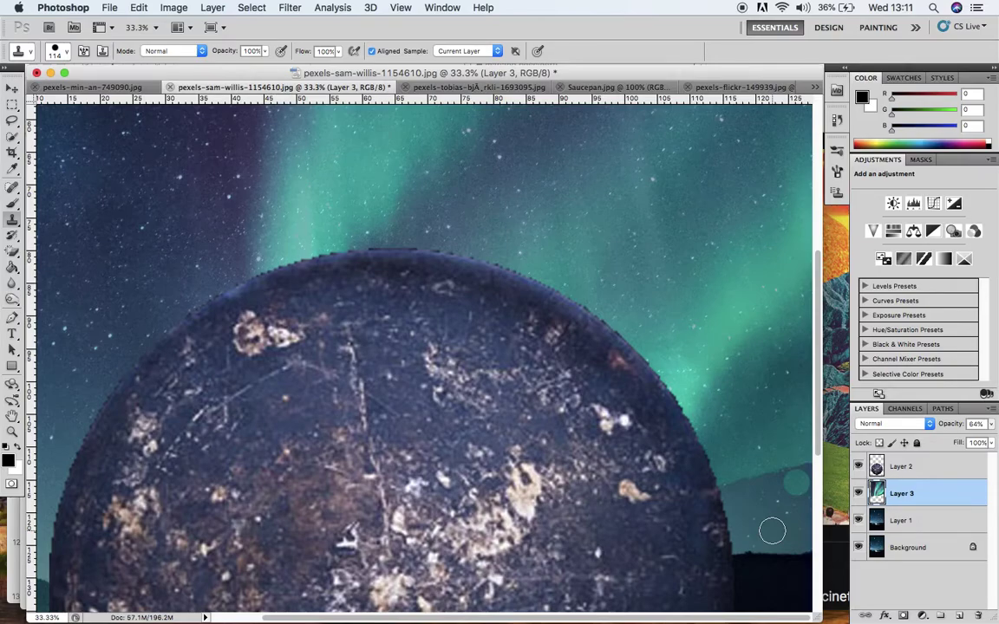
drag(773, 530, 763, 489)
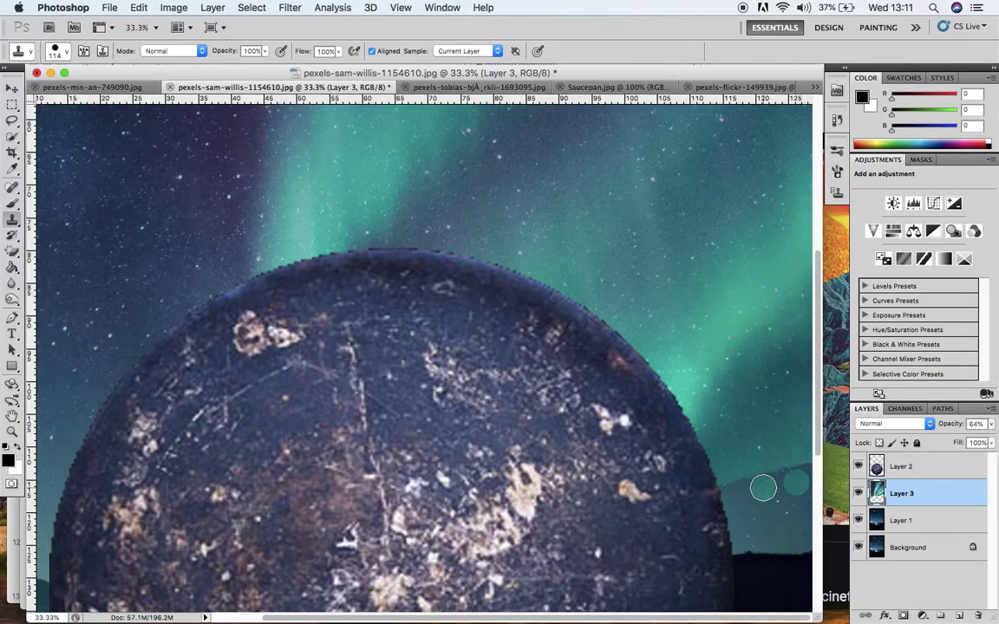
drag(763, 489, 766, 528)
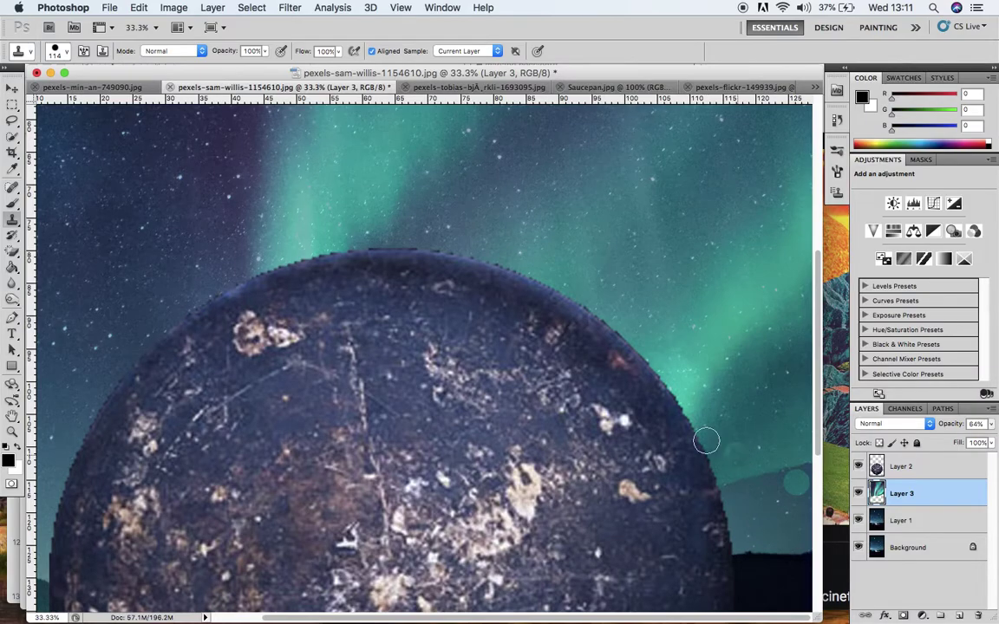
click(185, 239)
click(133, 276)
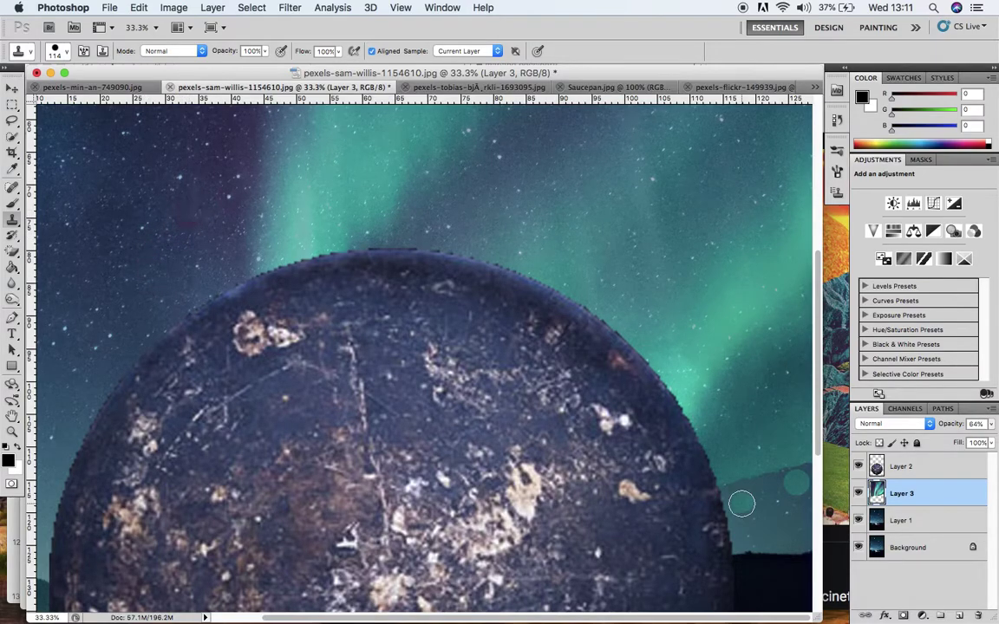
Revert the collage to the Master Opacity Change history state, undoing the hard-edged clone strokes
click(836, 120)
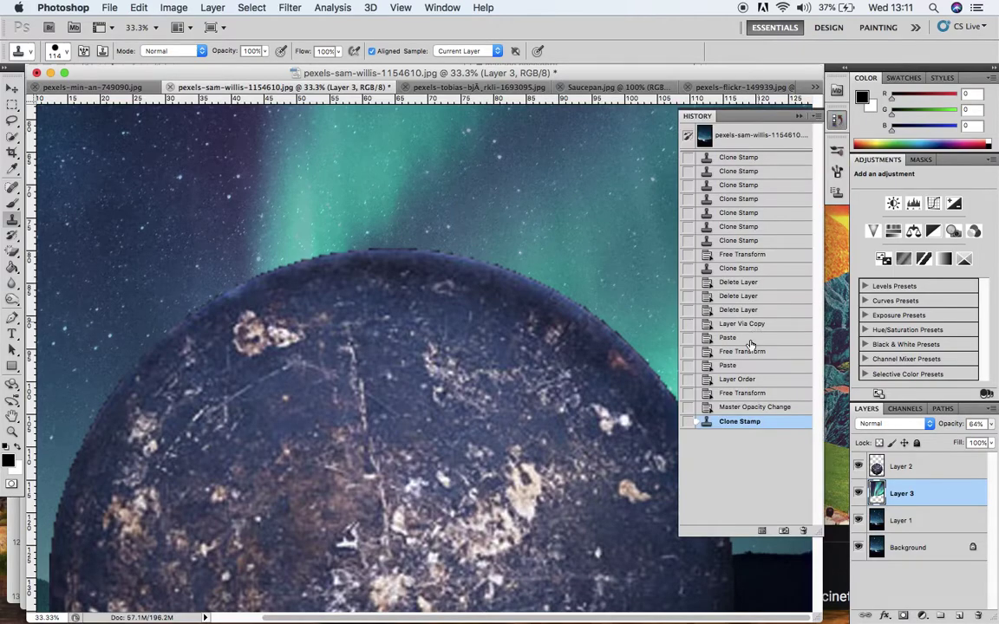
click(740, 408)
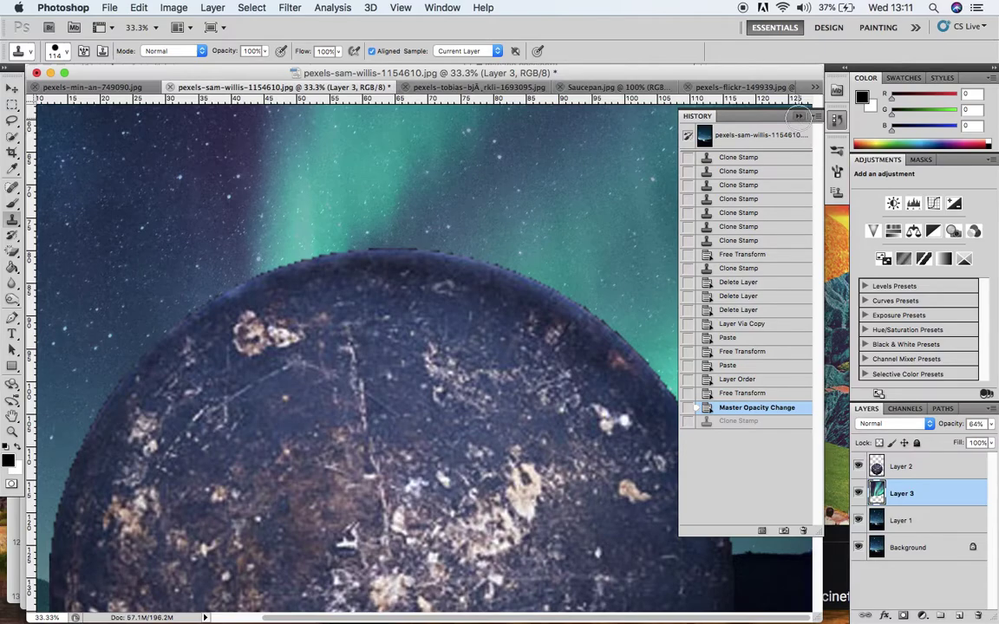
click(797, 116)
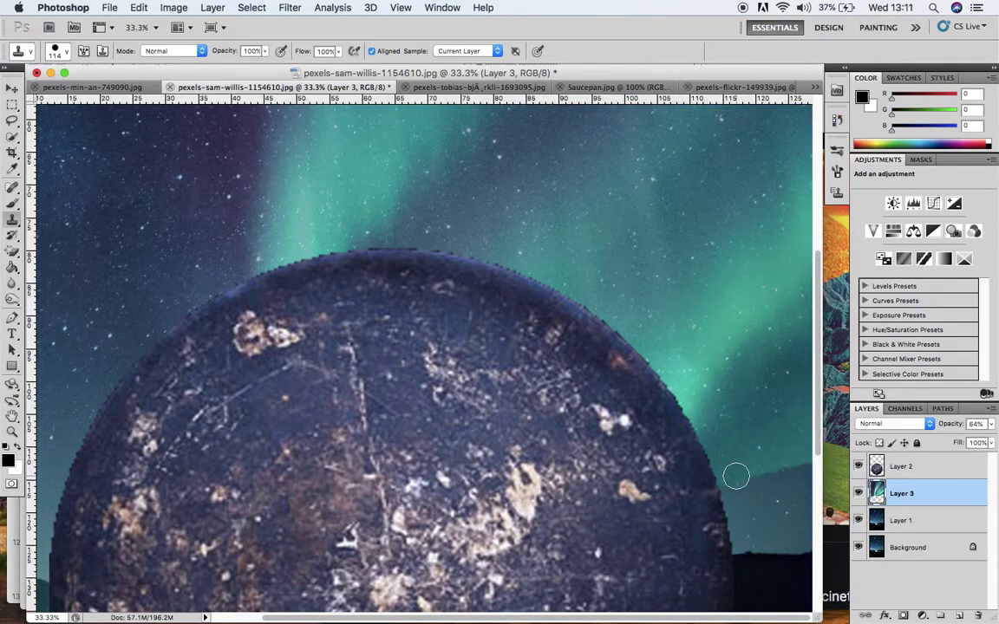
Clone aurora sky over the hill edge right of the planet with a soft round brush at 60% opacity
click(60, 54)
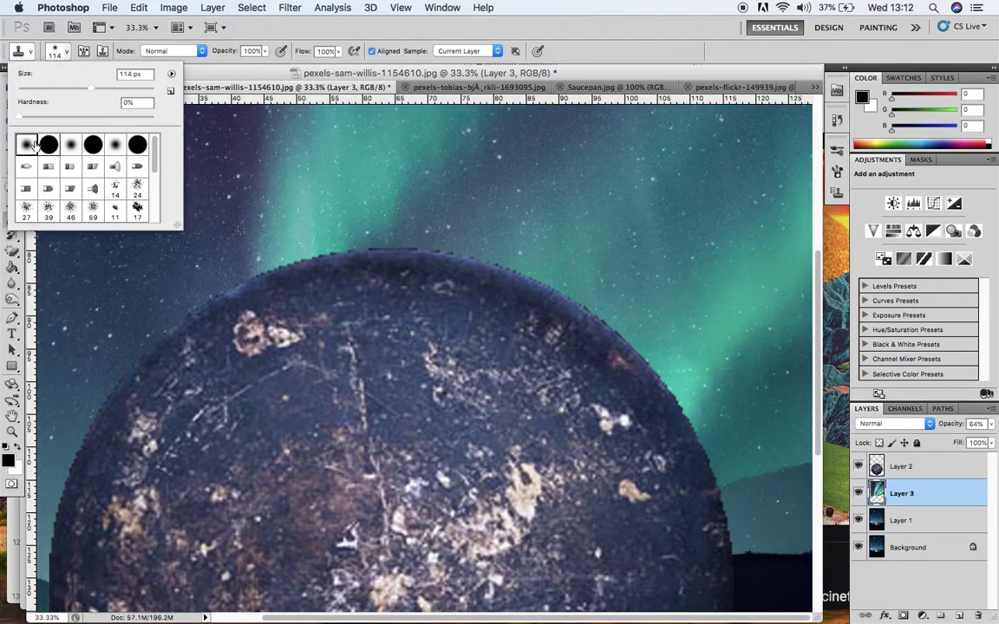
click(260, 53)
click(268, 52)
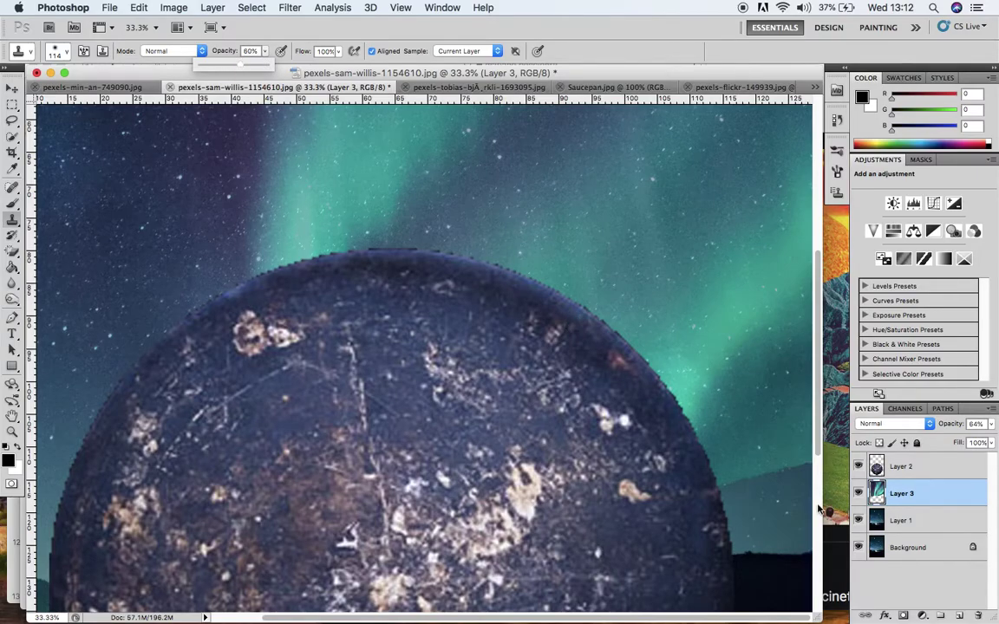
click(796, 453)
mouse_move(795, 453)
mouse_down()
mouse_move(799, 479)
mouse_move(801, 471)
mouse_move(811, 482)
mouse_move(798, 508)
mouse_move(803, 465)
mouse_move(784, 475)
mouse_move(806, 463)
mouse_move(723, 494)
mouse_move(777, 470)
mouse_move(744, 475)
mouse_up()
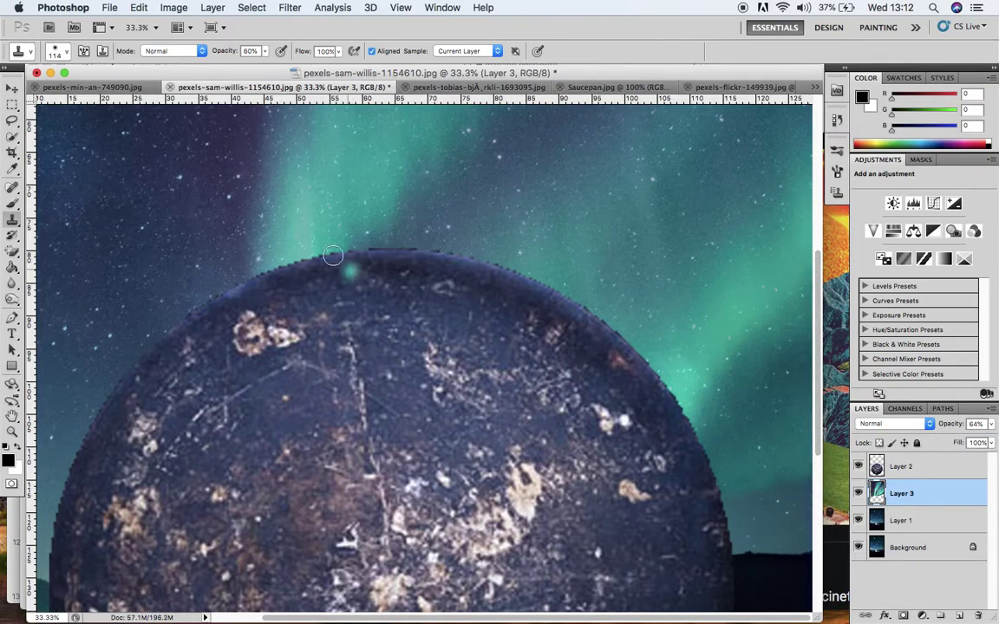
Blend the retouched sky right of the planet by cloning with a 158 px brush at 30% opacity
click(67, 53)
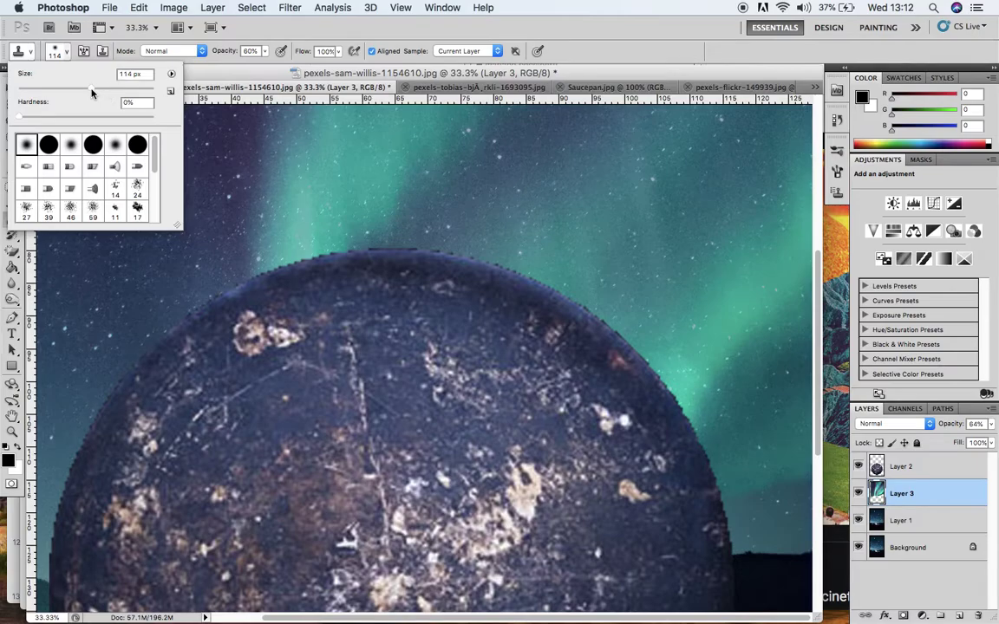
click(104, 89)
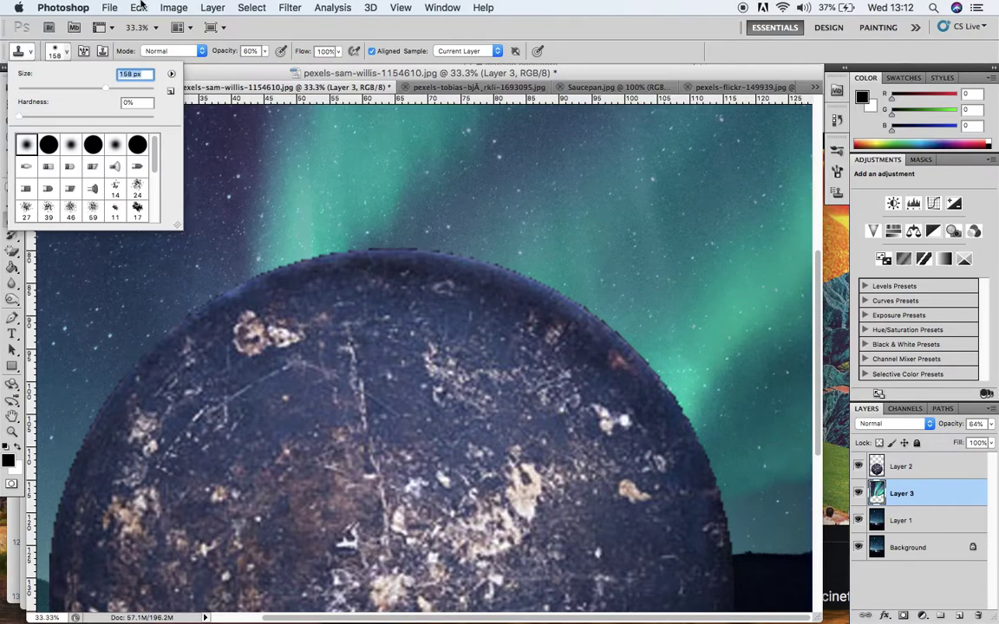
click(264, 52)
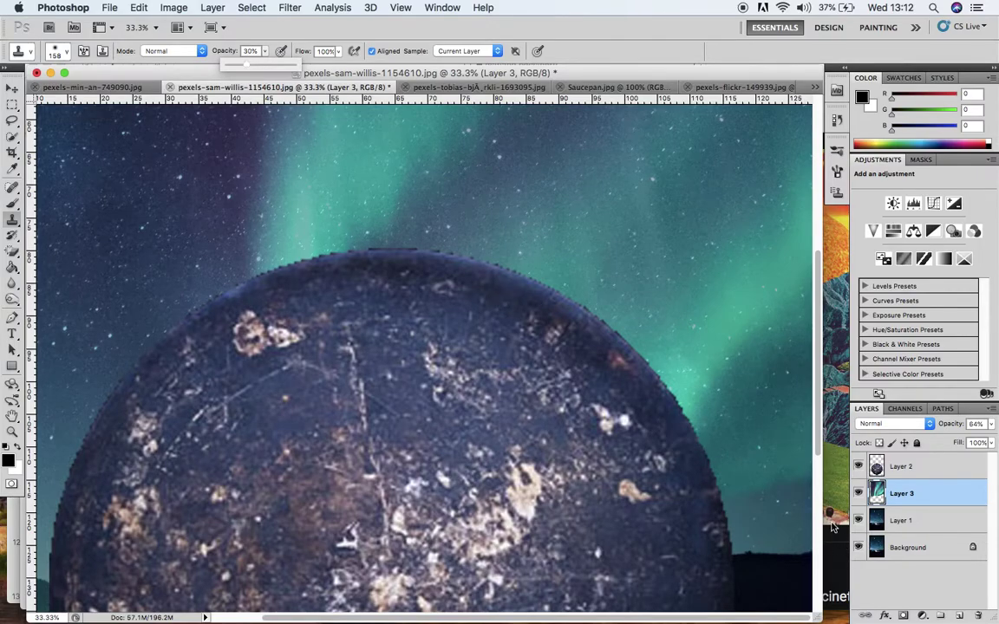
click(788, 457)
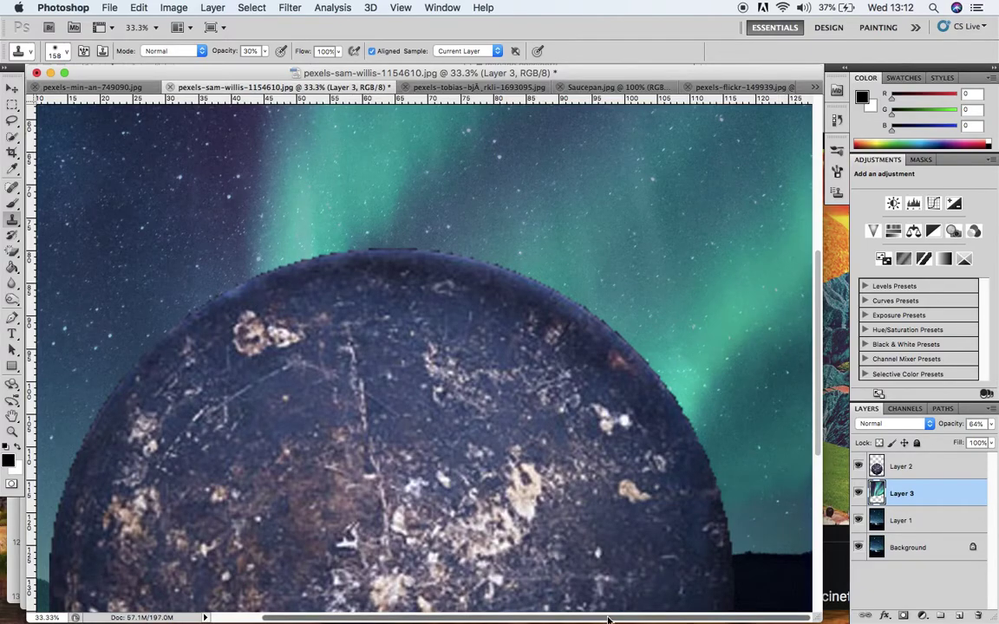
Clone sky down the aurora layer's vertical seam left of the planet, using a 108 px brush at 55% opacity
drag(608, 618, 560, 619)
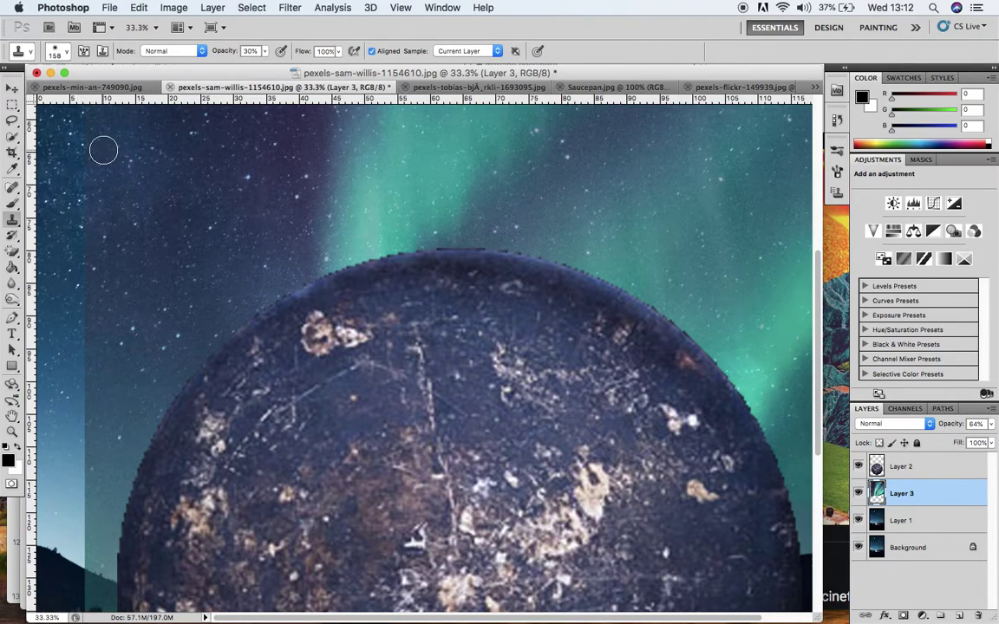
click(69, 54)
drag(106, 89, 92, 90)
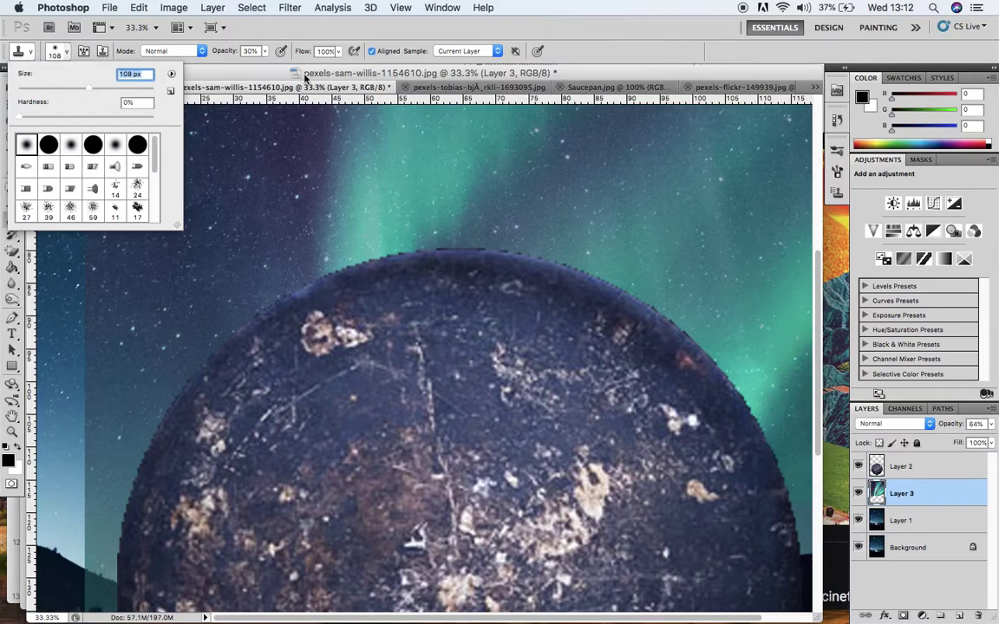
click(265, 51)
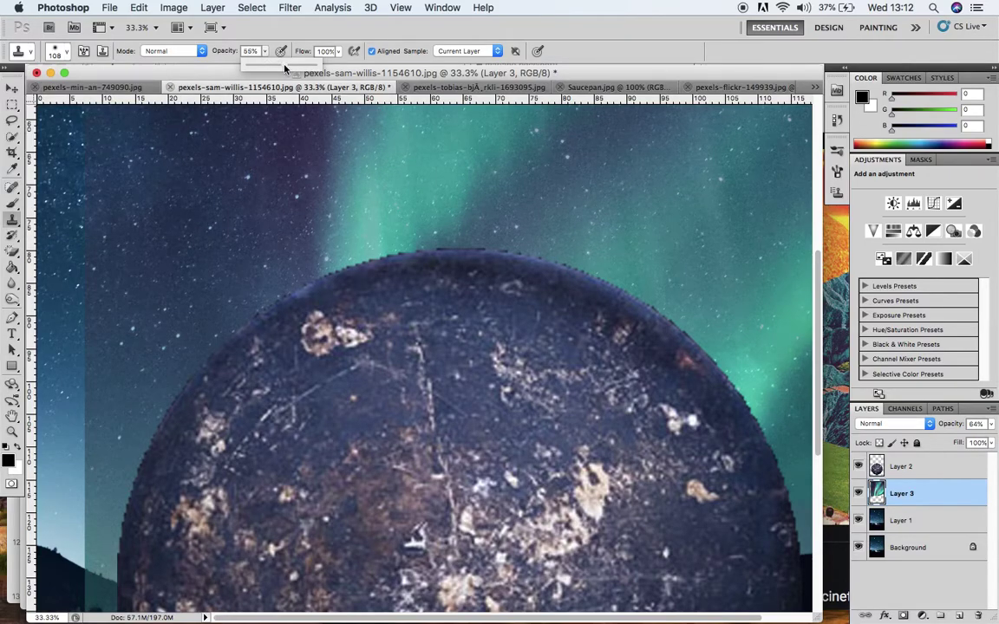
click(99, 121)
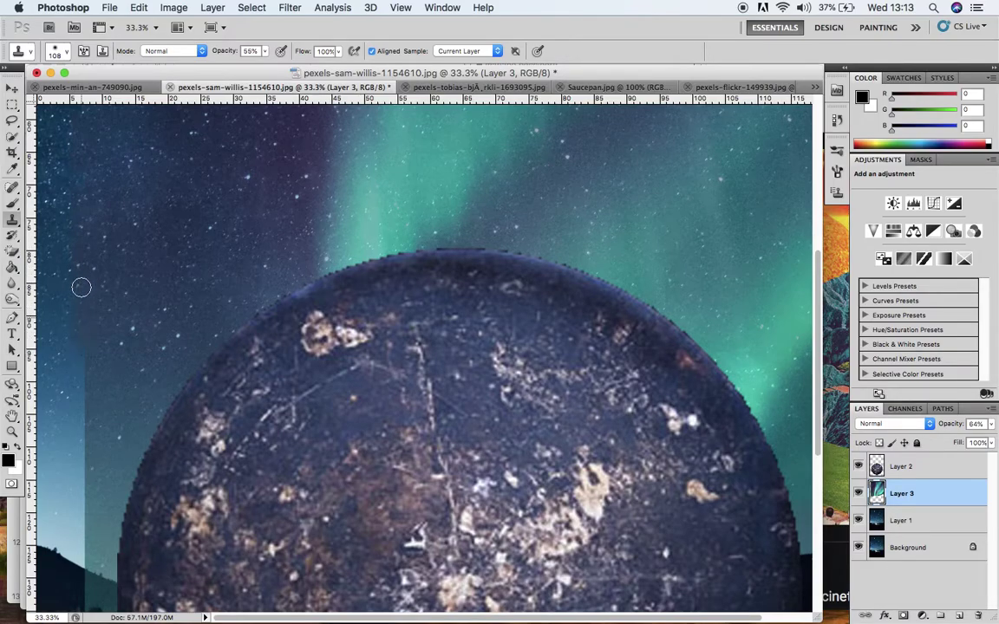
mouse_move(81, 287)
mouse_down()
mouse_move(69, 241)
mouse_move(75, 345)
mouse_up()
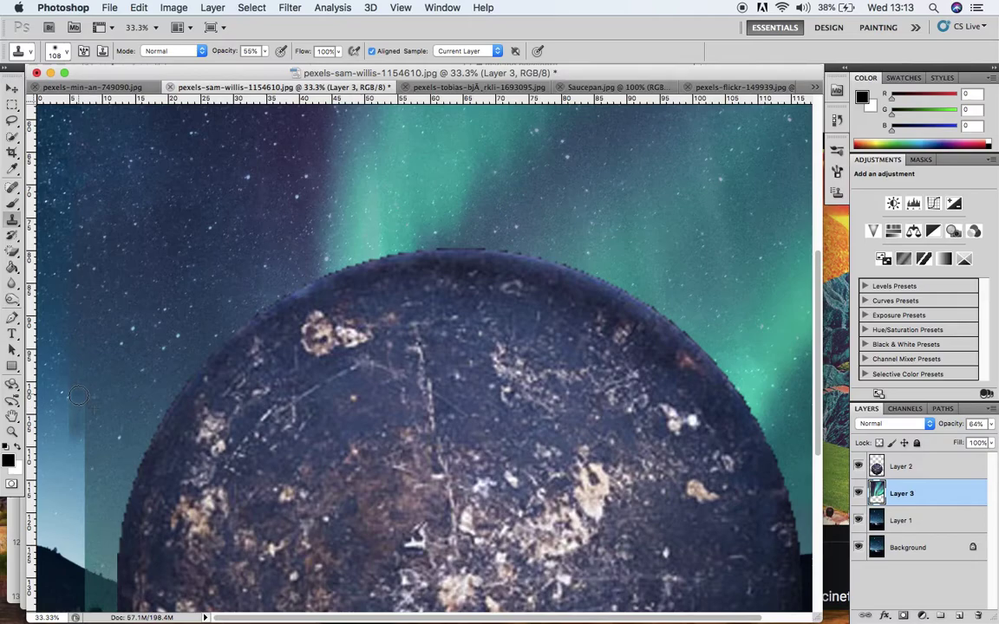
mouse_move(78, 395)
mouse_down()
mouse_move(77, 468)
mouse_move(82, 390)
mouse_move(68, 415)
mouse_move(75, 438)
mouse_move(92, 447)
mouse_move(90, 381)
mouse_move(82, 494)
mouse_move(77, 455)
mouse_move(81, 566)
mouse_move(81, 461)
mouse_up()
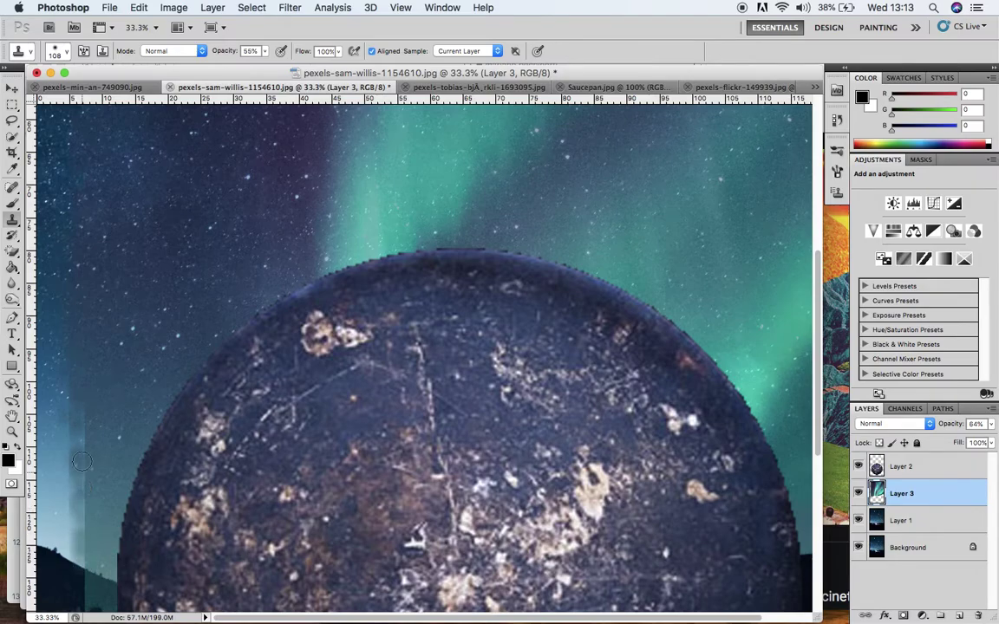
mouse_move(81, 527)
mouse_down()
mouse_move(82, 568)
mouse_move(83, 444)
mouse_move(83, 479)
mouse_move(113, 333)
mouse_up()
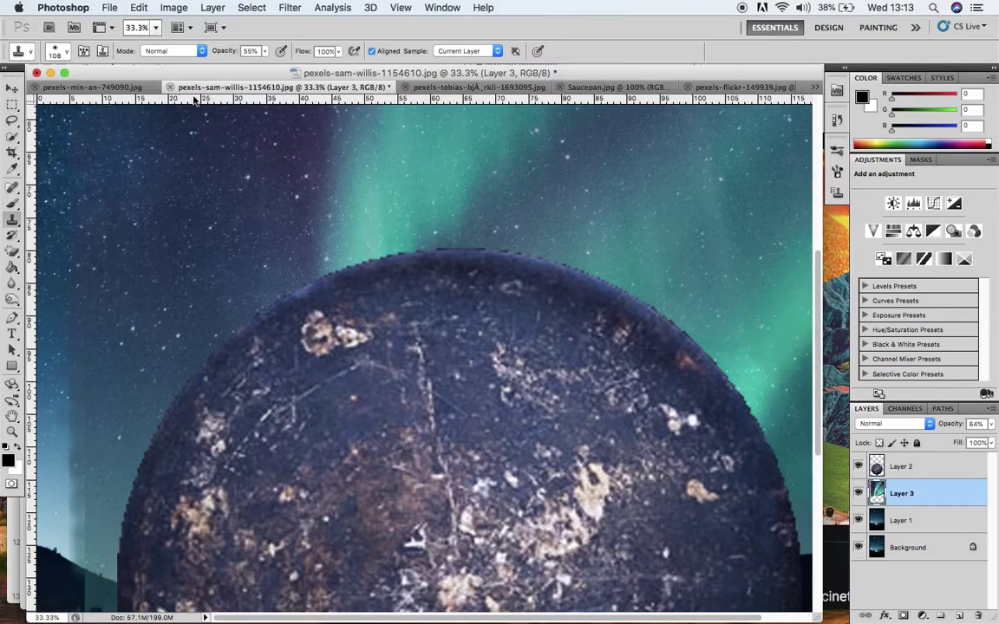
Soften the seam left of the planet by cloning nearby sky with a 185 px brush at 30% opacity
click(59, 50)
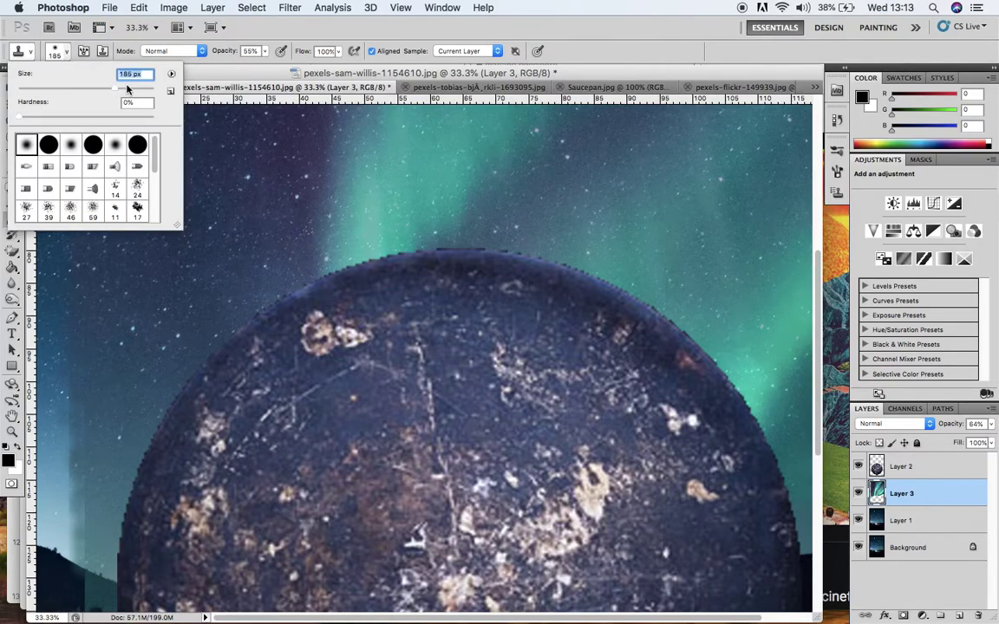
click(266, 51)
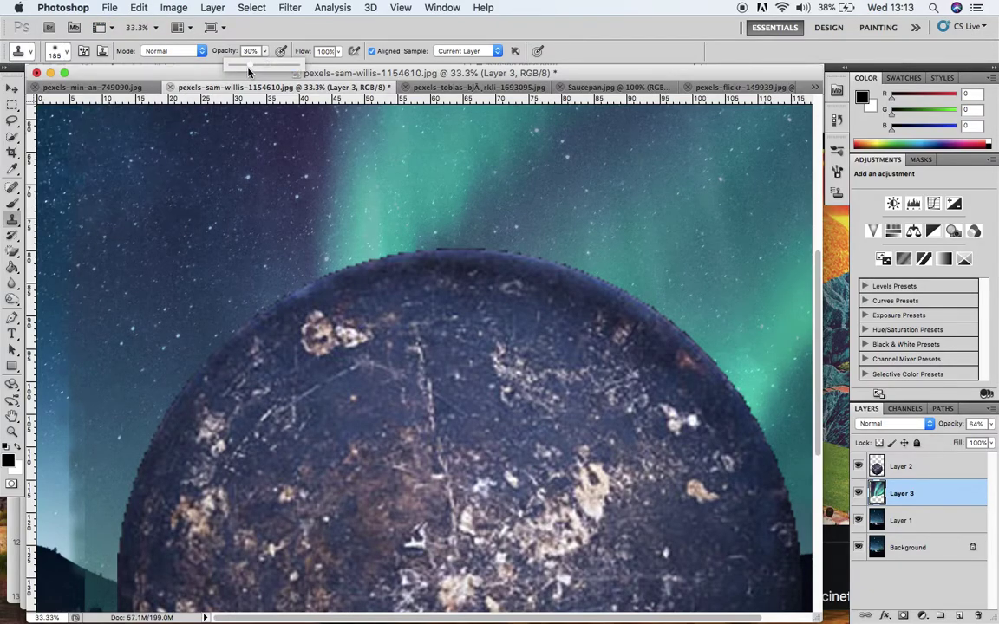
mouse_move(125, 390)
mouse_down()
mouse_move(84, 460)
mouse_move(100, 477)
mouse_move(85, 500)
mouse_move(102, 558)
mouse_move(89, 557)
mouse_move(87, 527)
mouse_move(76, 553)
mouse_move(75, 419)
mouse_up()
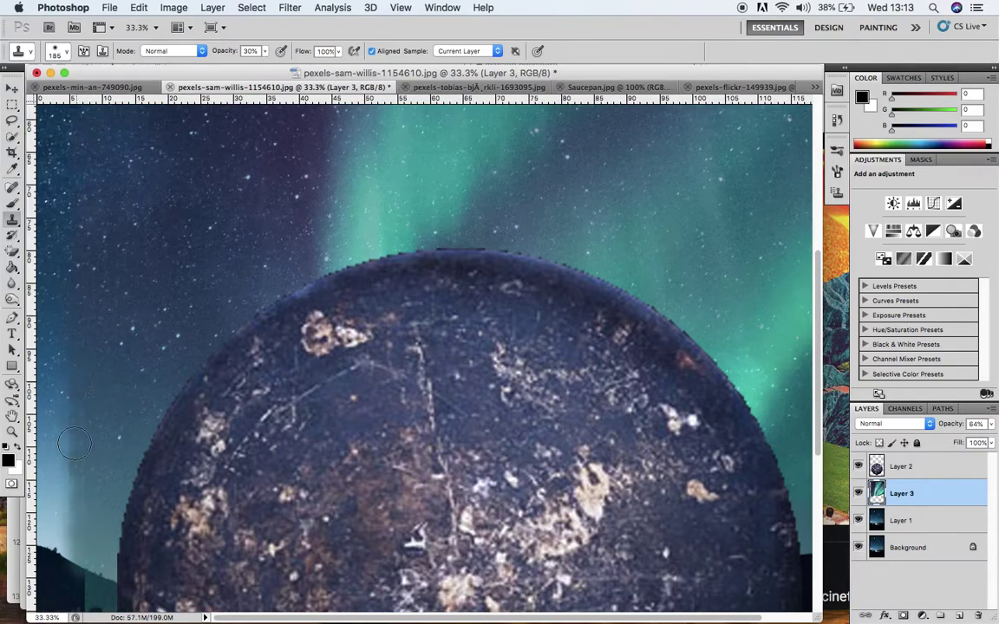
mouse_move(73, 472)
mouse_down()
mouse_move(70, 539)
mouse_move(63, 495)
mouse_move(58, 537)
mouse_move(71, 396)
mouse_move(76, 460)
mouse_move(72, 358)
mouse_move(61, 392)
mouse_move(70, 203)
mouse_up()
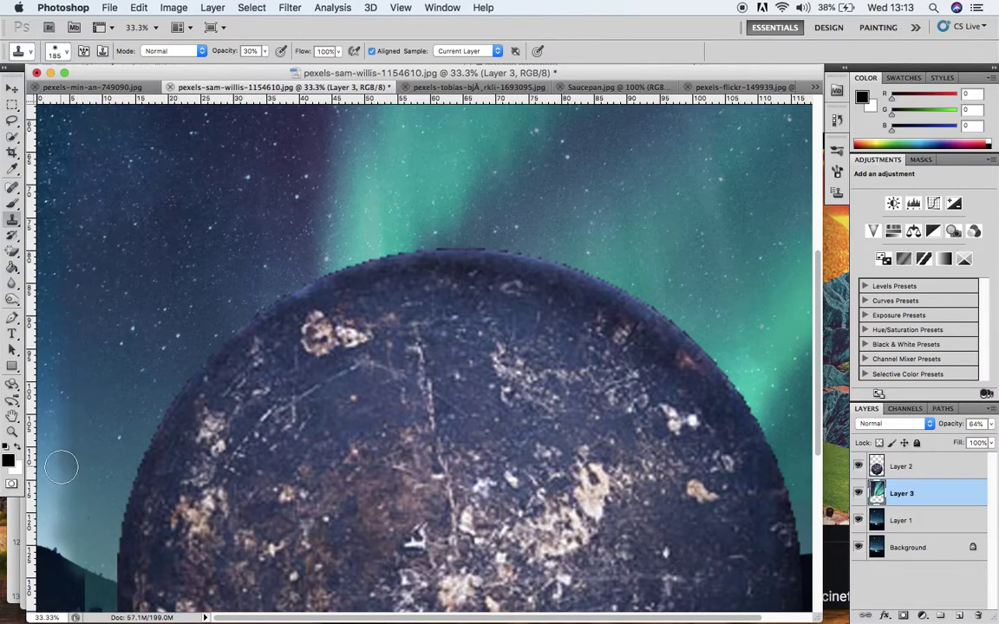
drag(60, 464, 149, 508)
Clone darker sky over the bright strip at the photo's left edge down to the hill, using a 380 px brush
click(59, 49)
drag(109, 86, 133, 92)
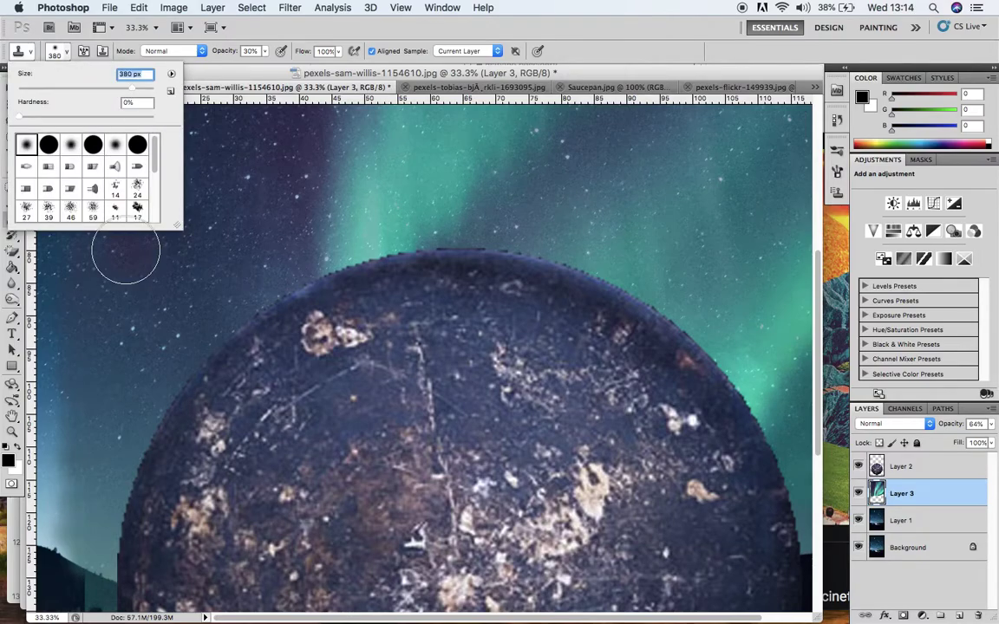
click(119, 286)
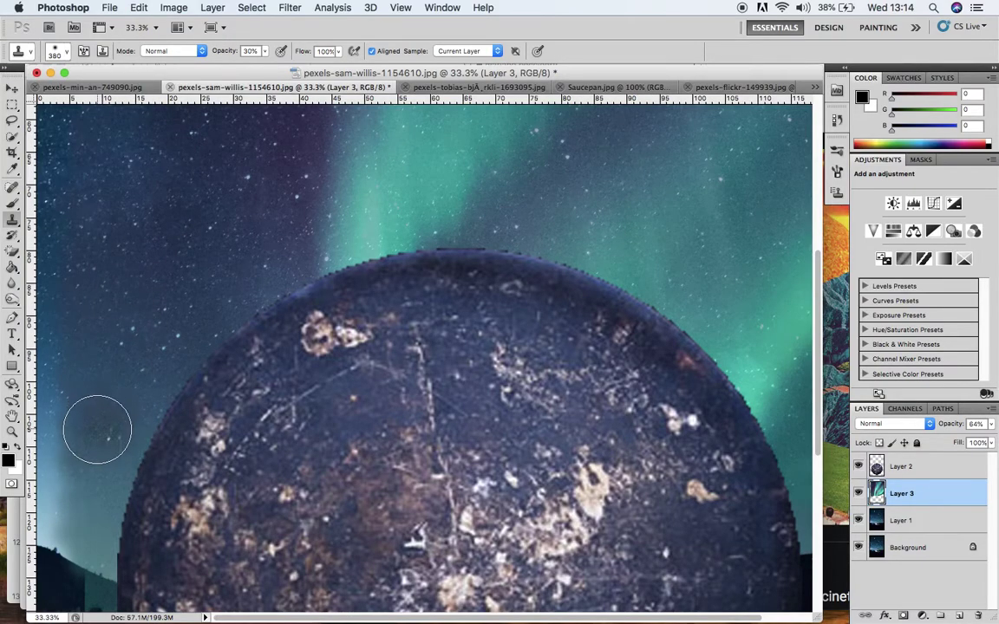
alt+click(98, 430)
click(67, 458)
mouse_move(67, 458)
mouse_down()
mouse_move(72, 419)
mouse_move(56, 431)
mouse_move(65, 490)
mouse_move(92, 493)
mouse_move(87, 540)
mouse_up()
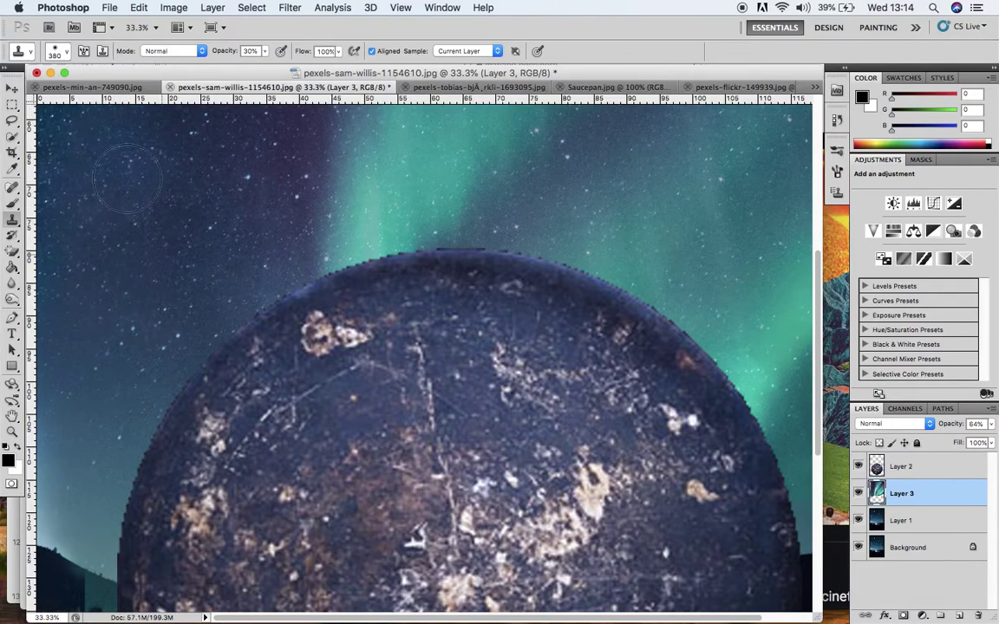
Clone sky down the vertical seam at the upper left of the aurora layer, using a 116 px brush at 53% opacity
alt+click(207, 166)
key(super+minus)
key(super+minus)
key(super+minus)
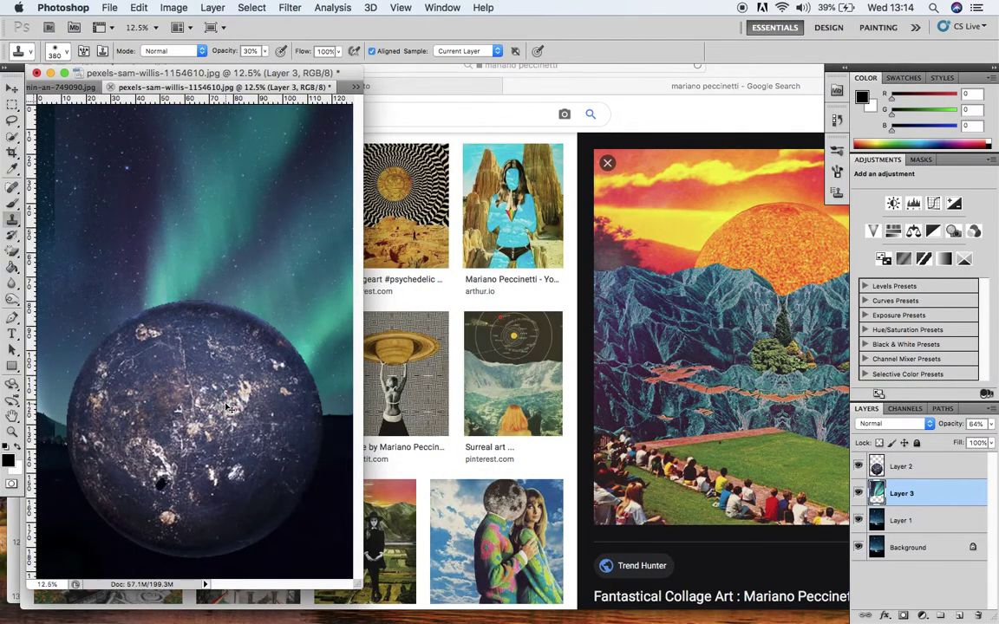
key(super+equal)
key(super+equal)
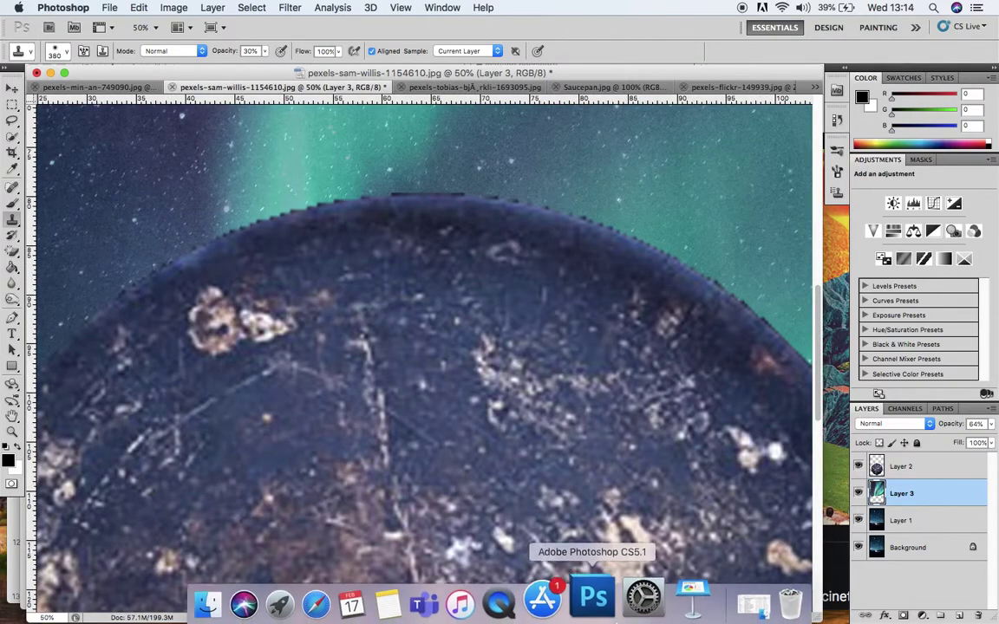
key(super+minus)
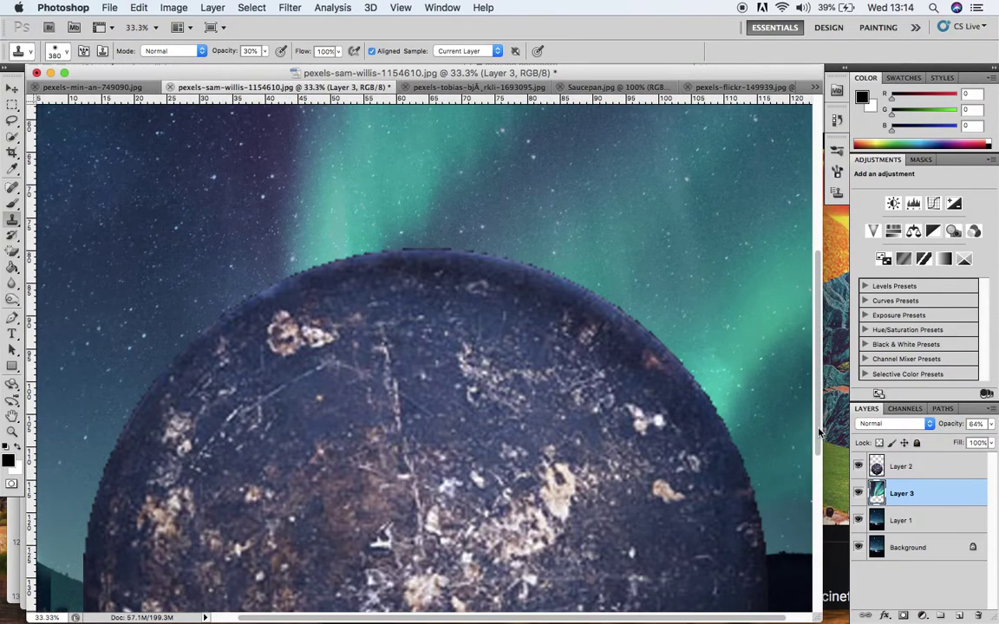
scroll(728, 386, up, 10)
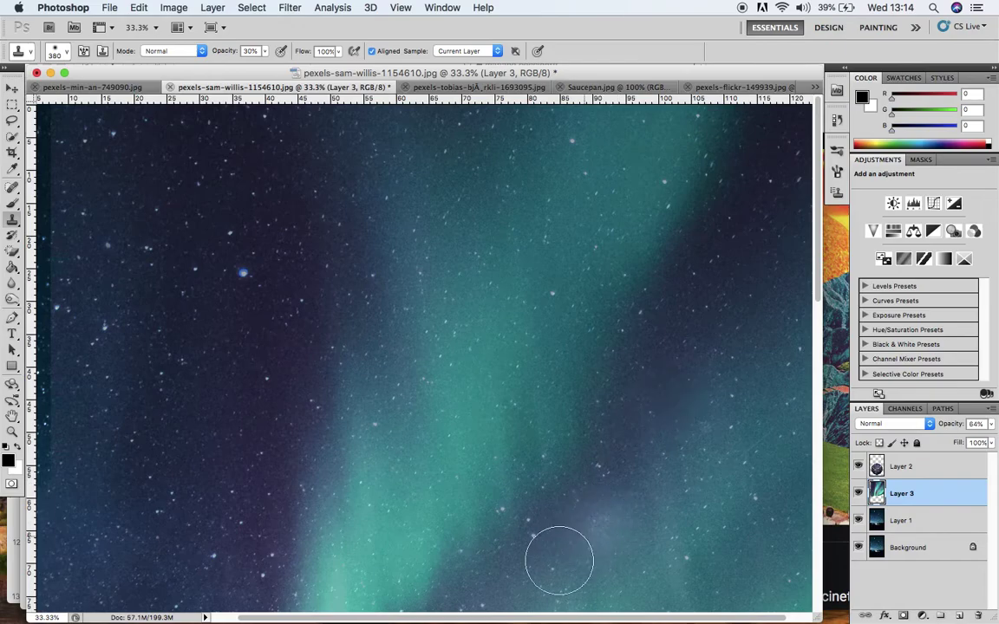
scroll(76, 319, left, 3)
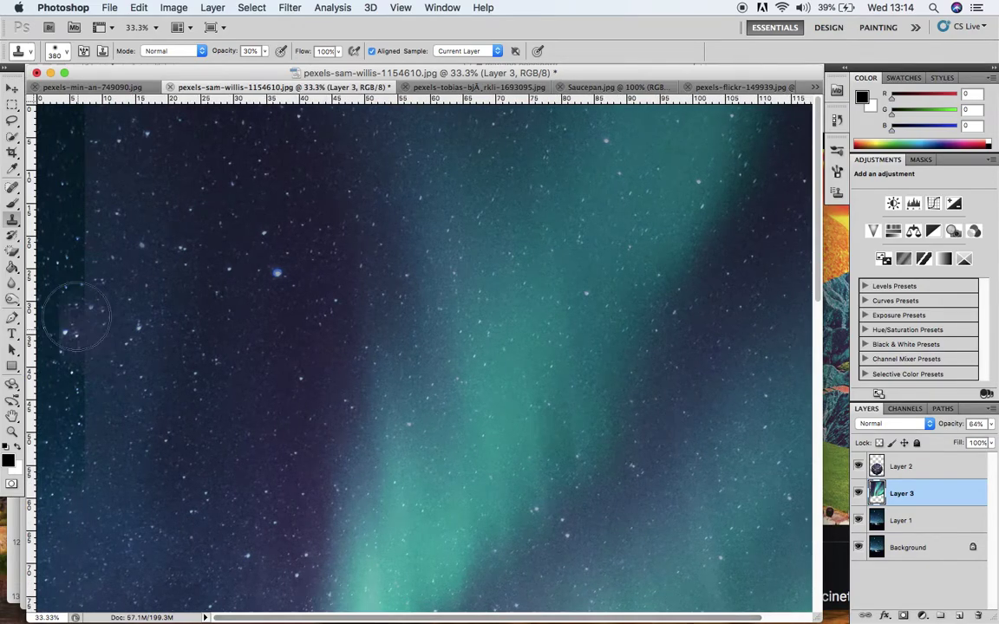
click(57, 51)
drag(126, 88, 91, 88)
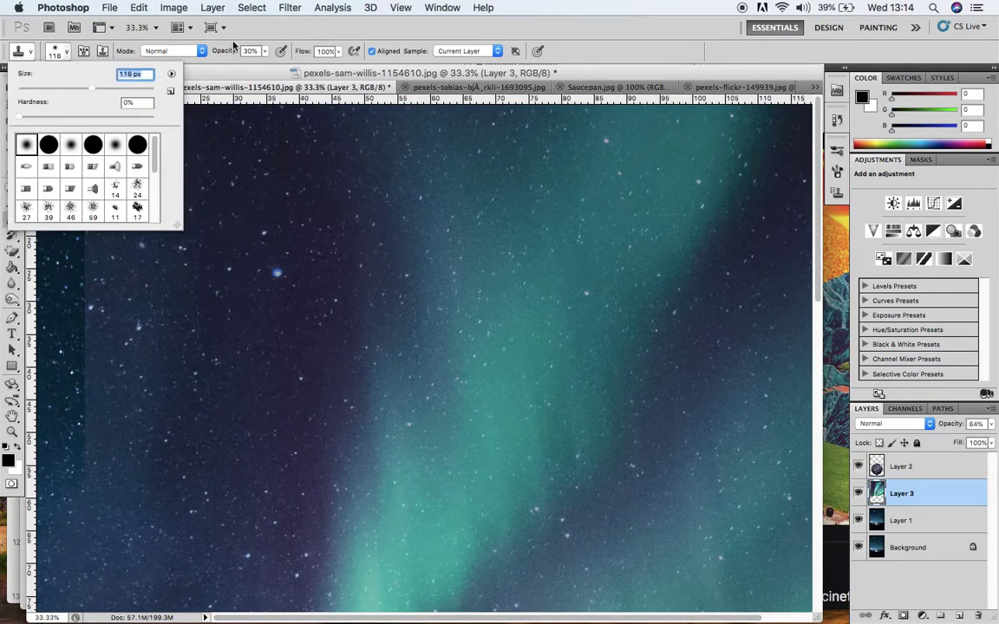
click(271, 53)
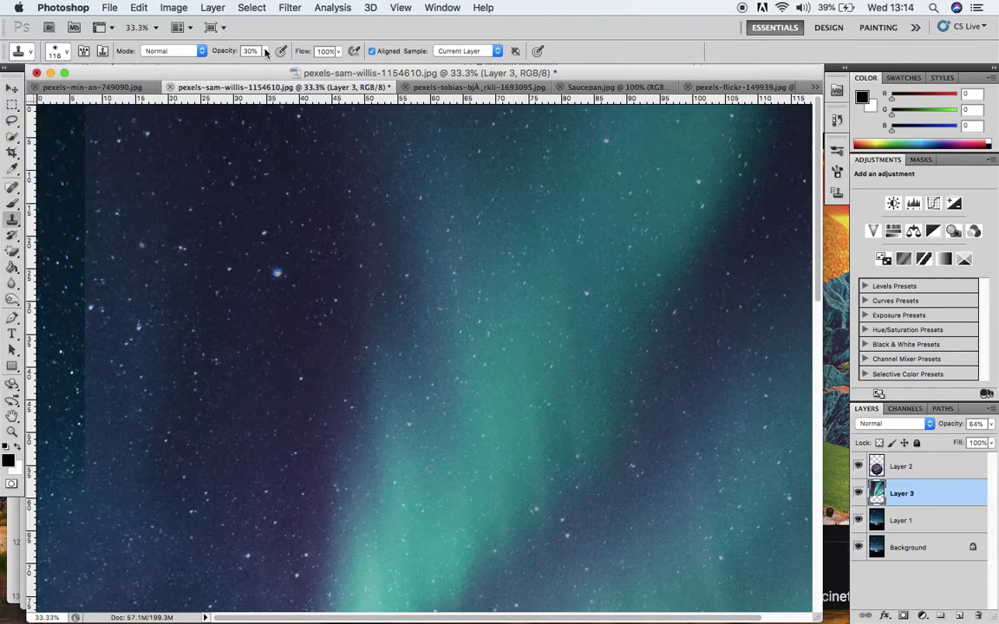
click(266, 52)
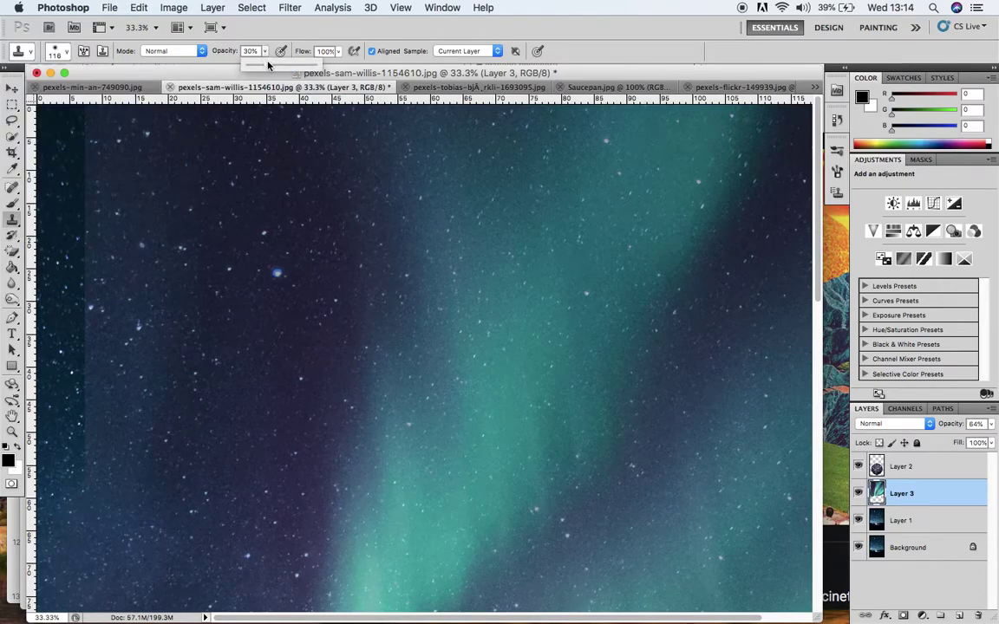
click(98, 120)
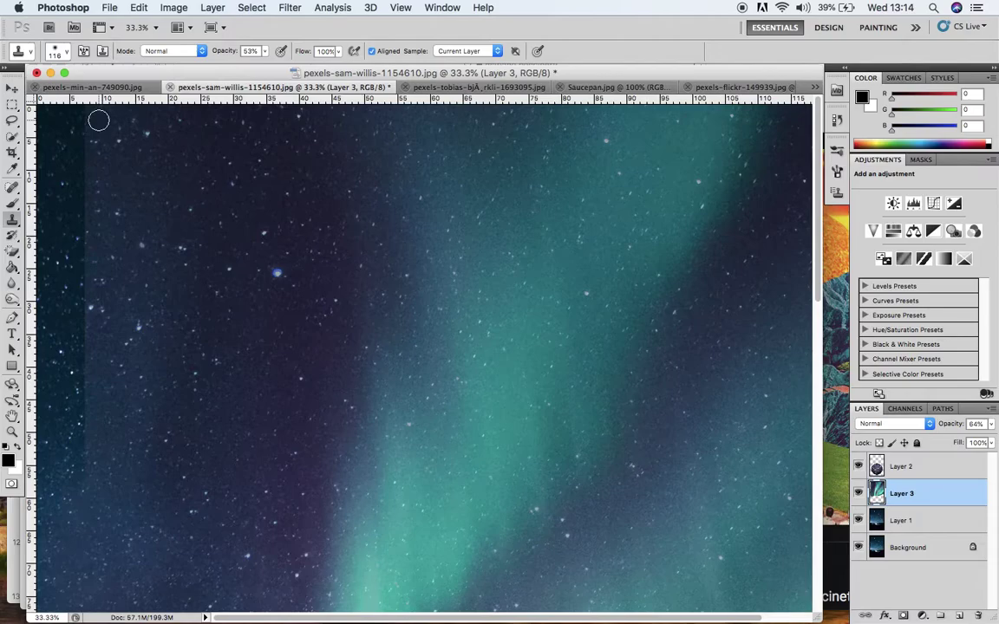
mouse_move(81, 109)
mouse_down()
mouse_move(77, 197)
mouse_move(59, 190)
mouse_move(67, 241)
mouse_move(78, 228)
mouse_move(78, 257)
mouse_move(80, 235)
mouse_move(76, 403)
mouse_move(79, 322)
mouse_move(79, 370)
mouse_move(89, 322)
mouse_move(77, 335)
mouse_move(72, 303)
mouse_move(67, 331)
mouse_move(82, 371)
mouse_move(77, 511)
mouse_up()
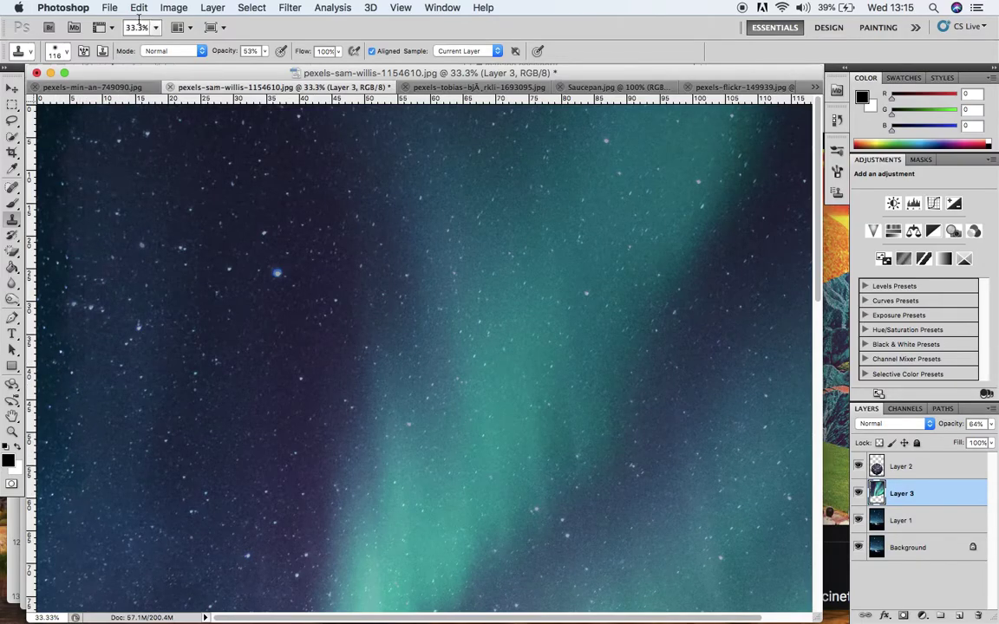
Soften the retouched sky along the photo's upper left edge by cloning with a 288 px brush at 27% opacity
click(69, 54)
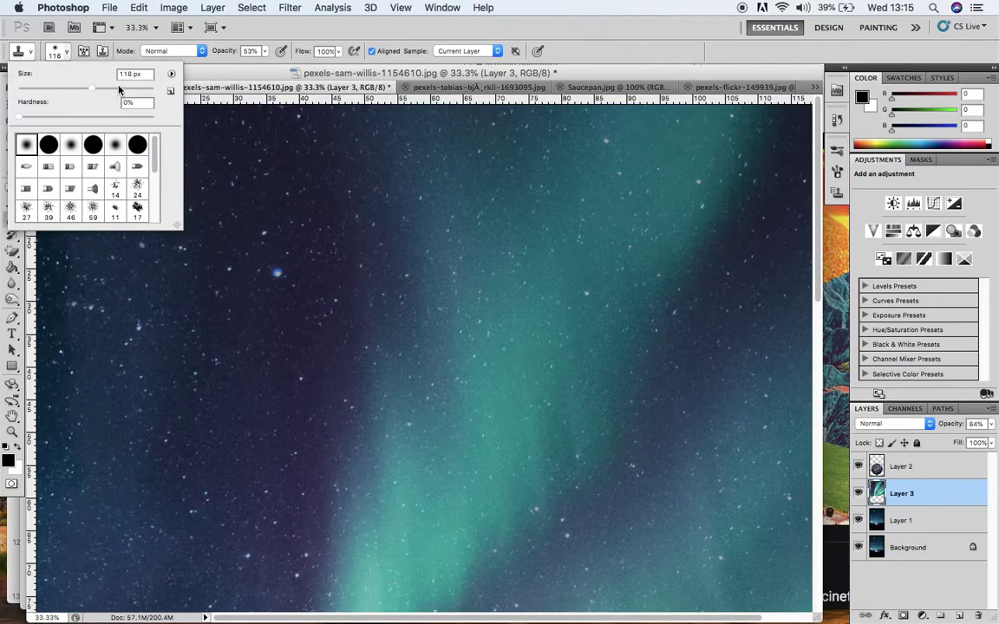
drag(119, 89, 125, 88)
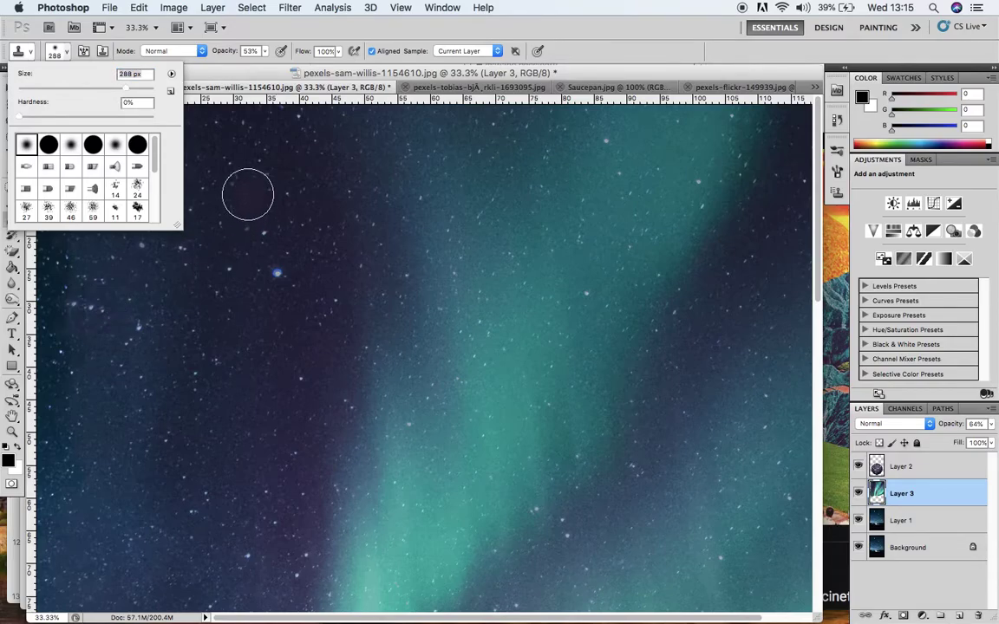
click(265, 51)
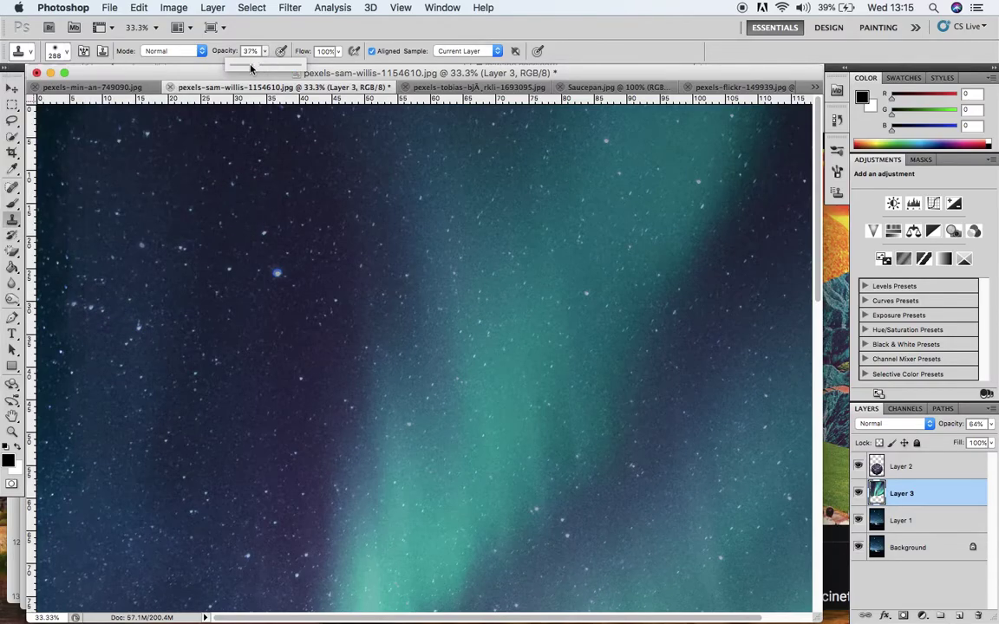
drag(248, 70, 252, 69)
click(99, 132)
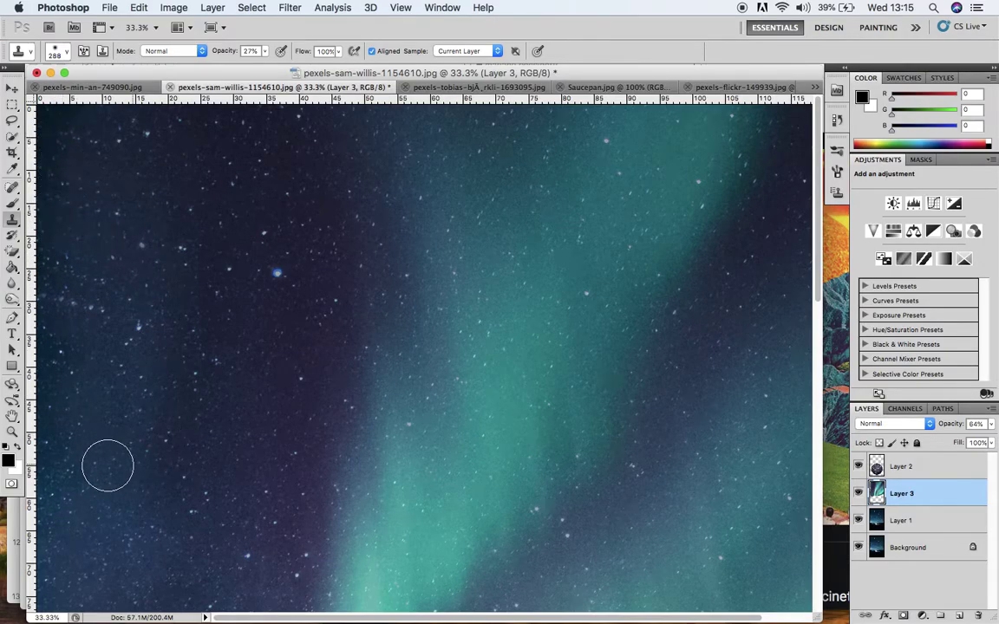
Clone the bright blue star onto the sky near the photo's left edge with a 77 px brush at 74% opacity
mouse_move(294, 619)
click(69, 54)
drag(125, 90, 70, 89)
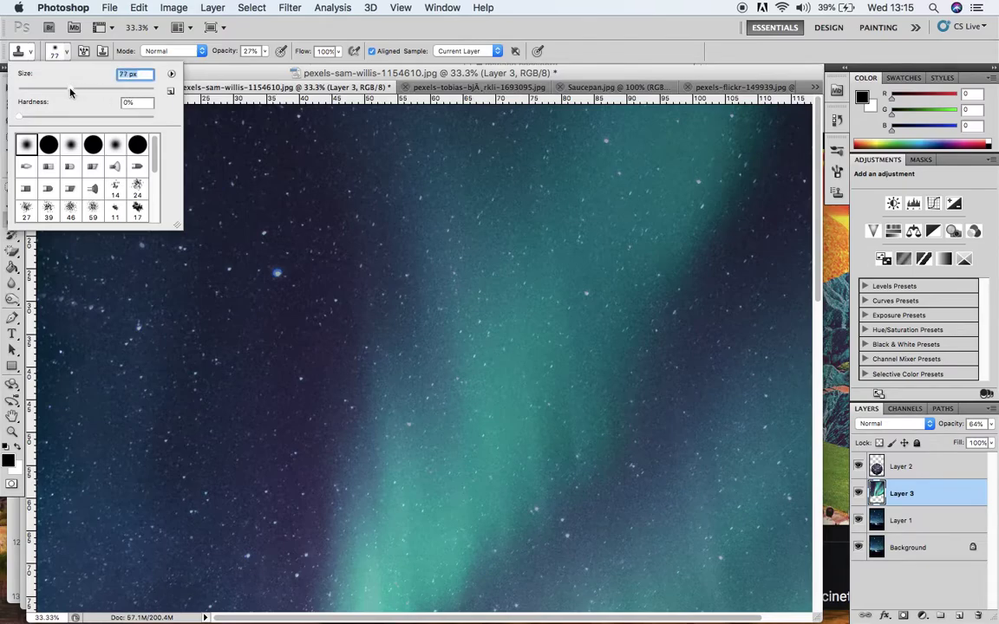
click(276, 272)
click(265, 52)
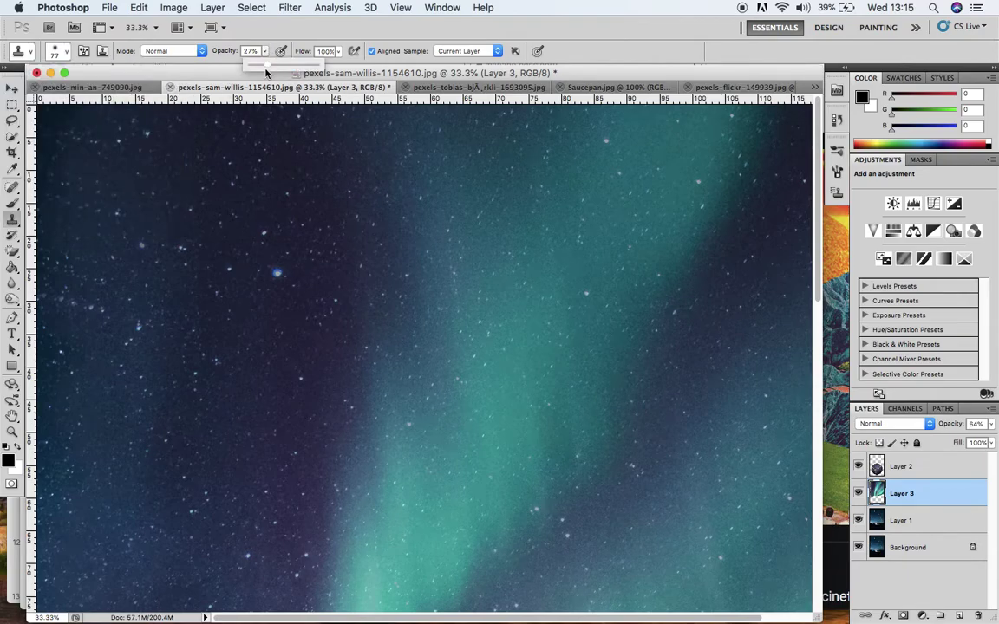
drag(261, 68, 322, 71)
click(276, 274)
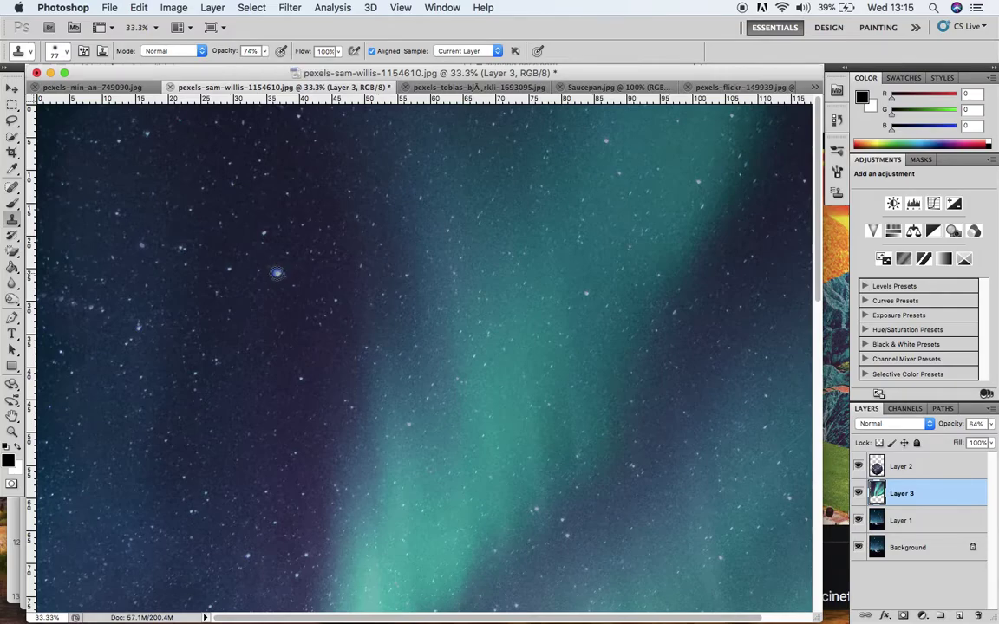
click(65, 308)
Set the saturation of the starry landscape on Layer 1 to +69 with Hue/Saturation
key(super+minus)
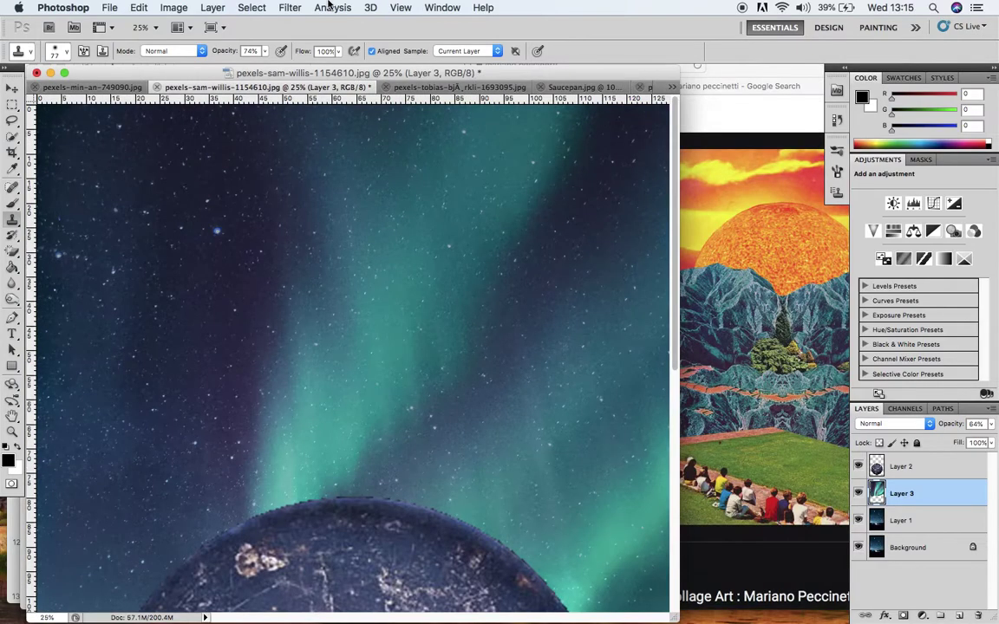
key(super+minus)
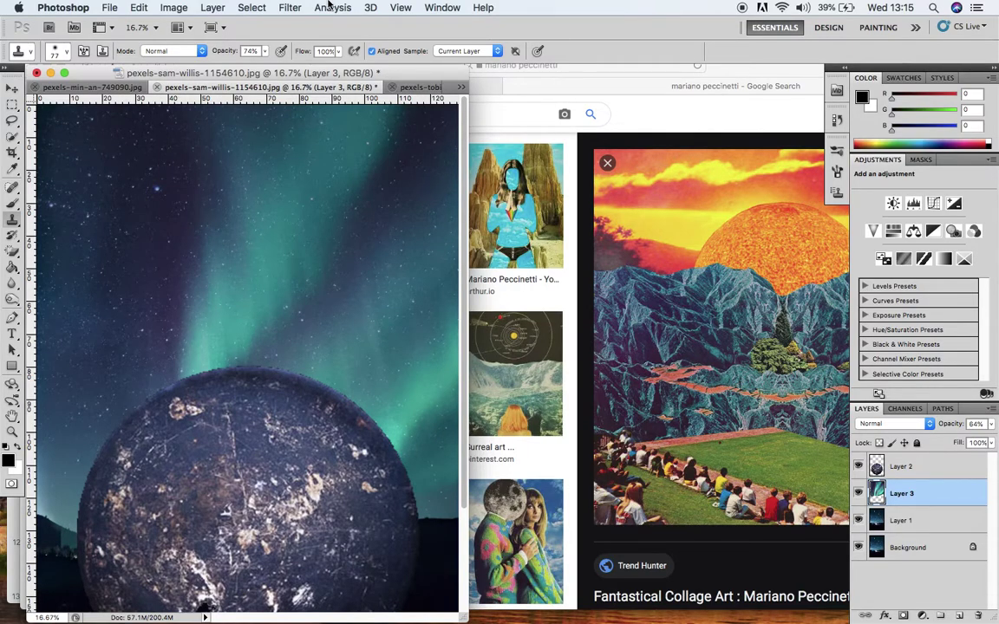
key(super+minus)
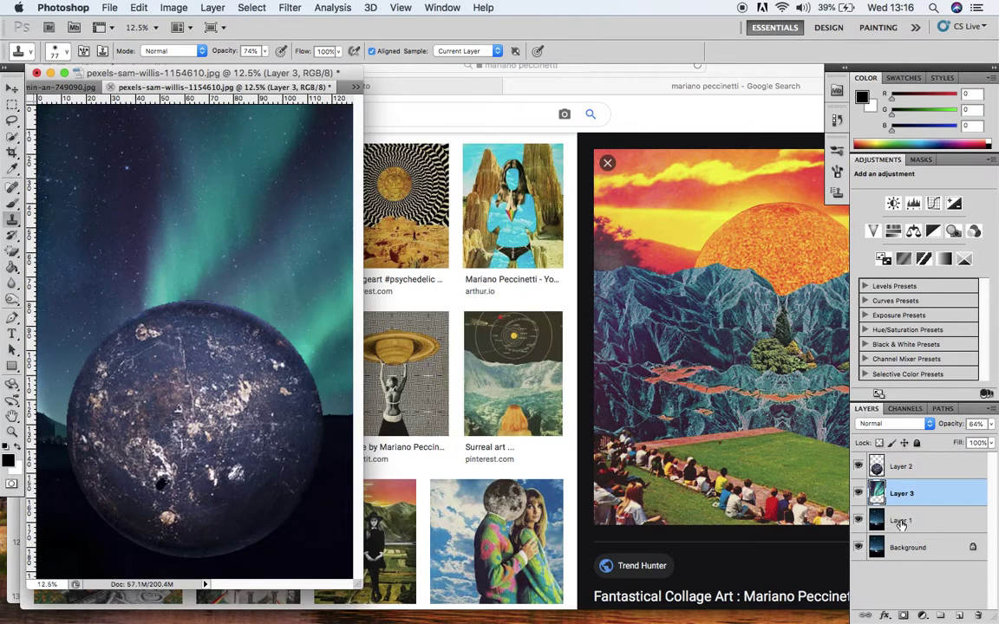
click(932, 522)
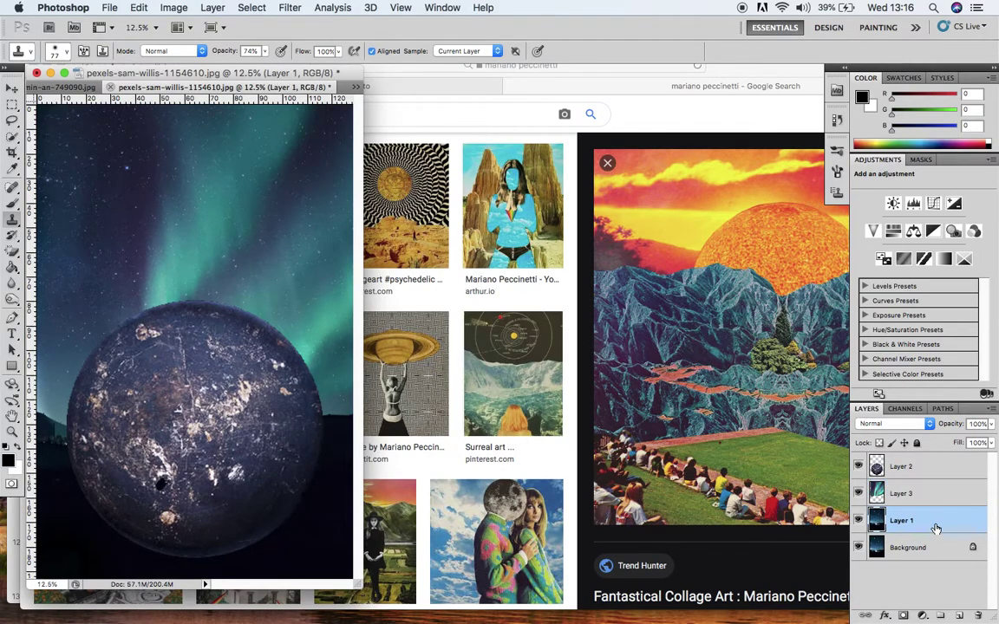
click(172, 8)
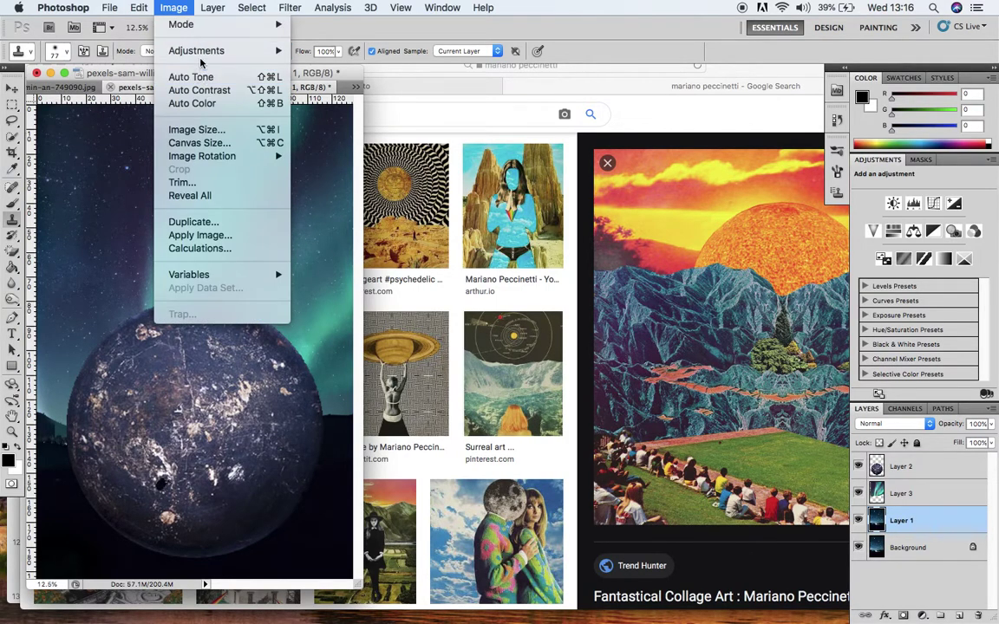
mouse_move(199, 53)
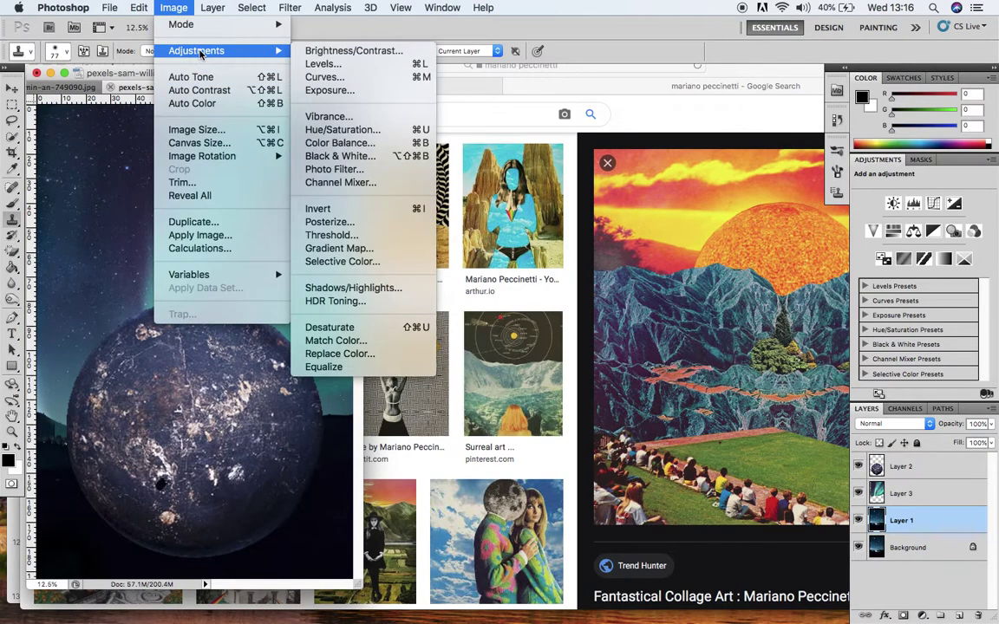
click(386, 137)
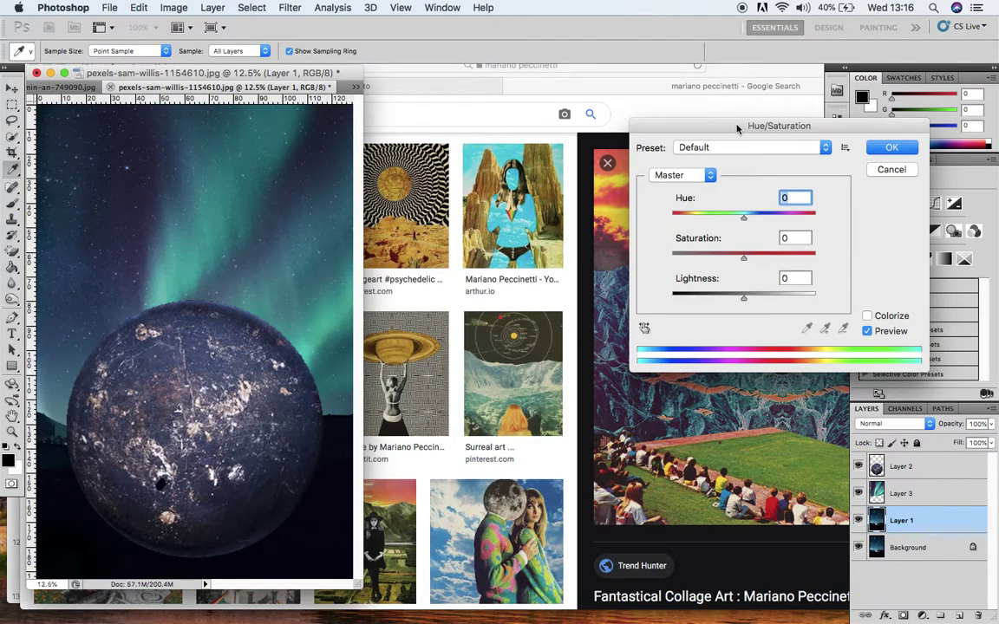
drag(736, 128, 485, 103)
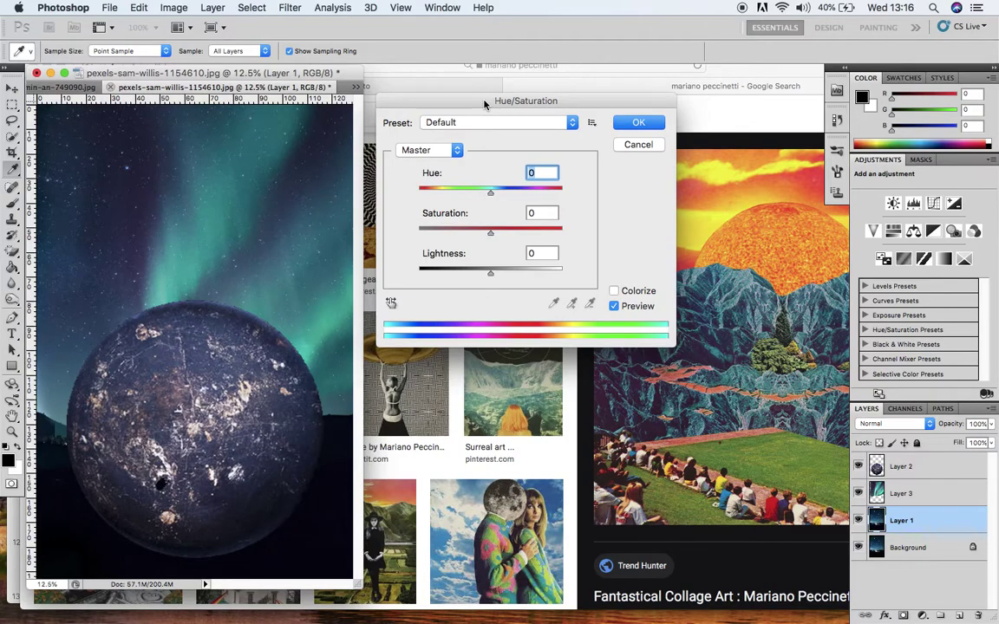
drag(490, 233, 542, 240)
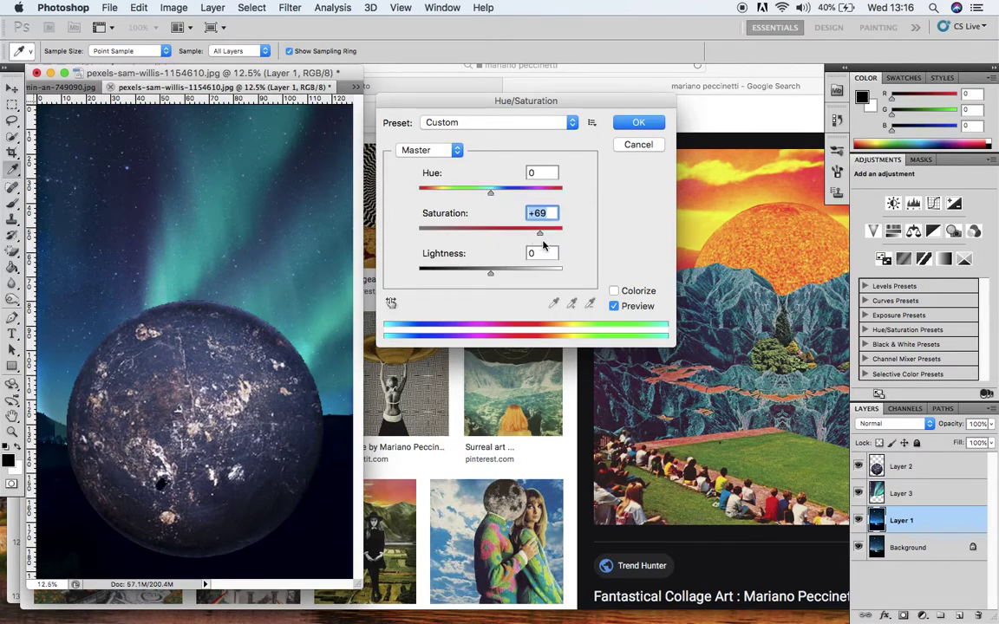
click(634, 124)
key(s)
Enlarge the document window and raise the saturation of the aurora on Layer 3 to slightly below +31 with Hue/Saturation
drag(356, 581, 491, 621)
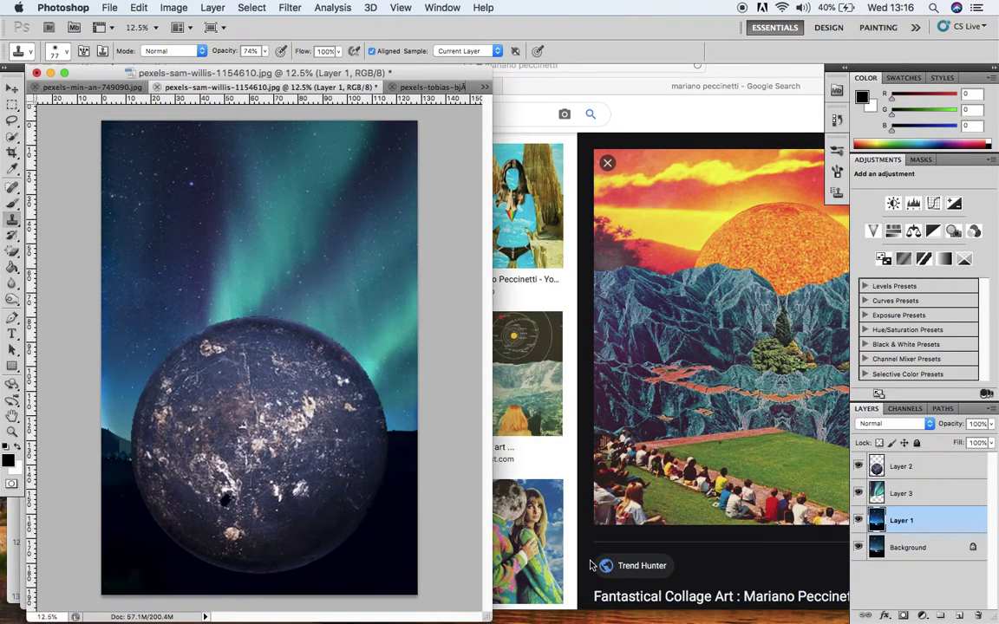
click(928, 496)
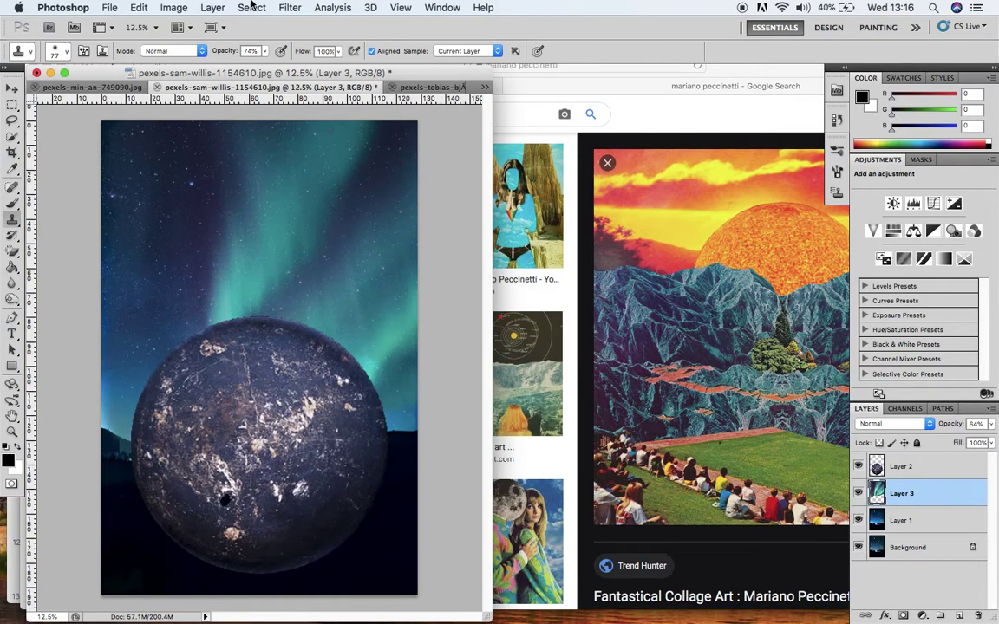
key(super+u)
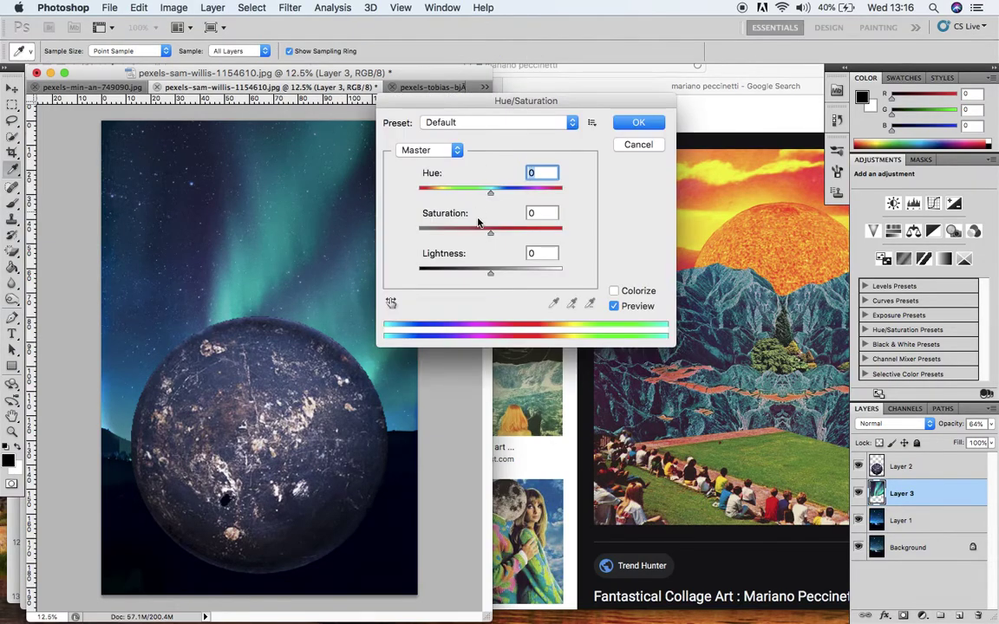
drag(490, 235, 508, 236)
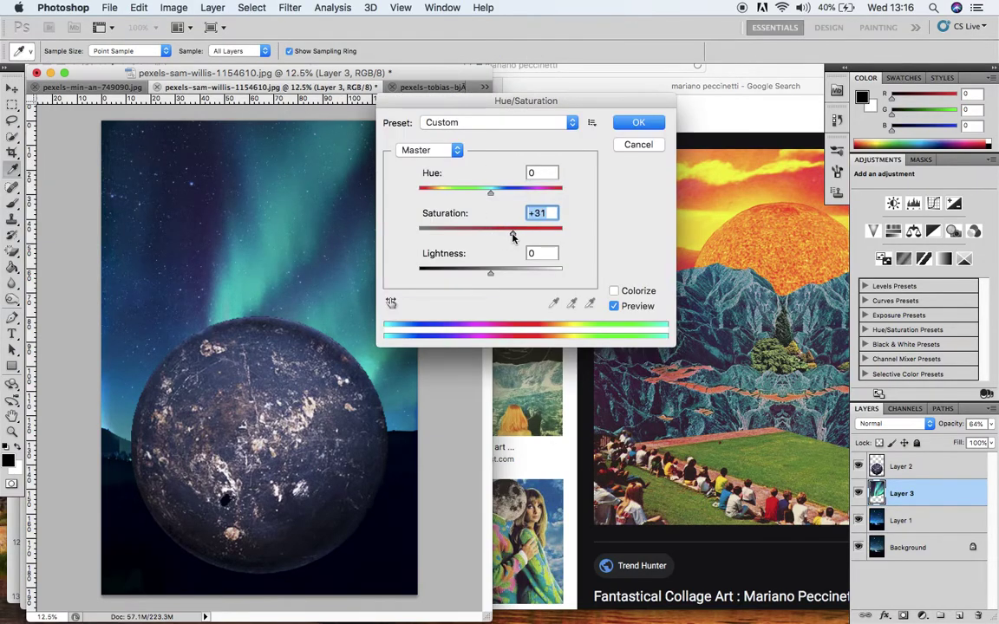
drag(529, 108, 631, 98)
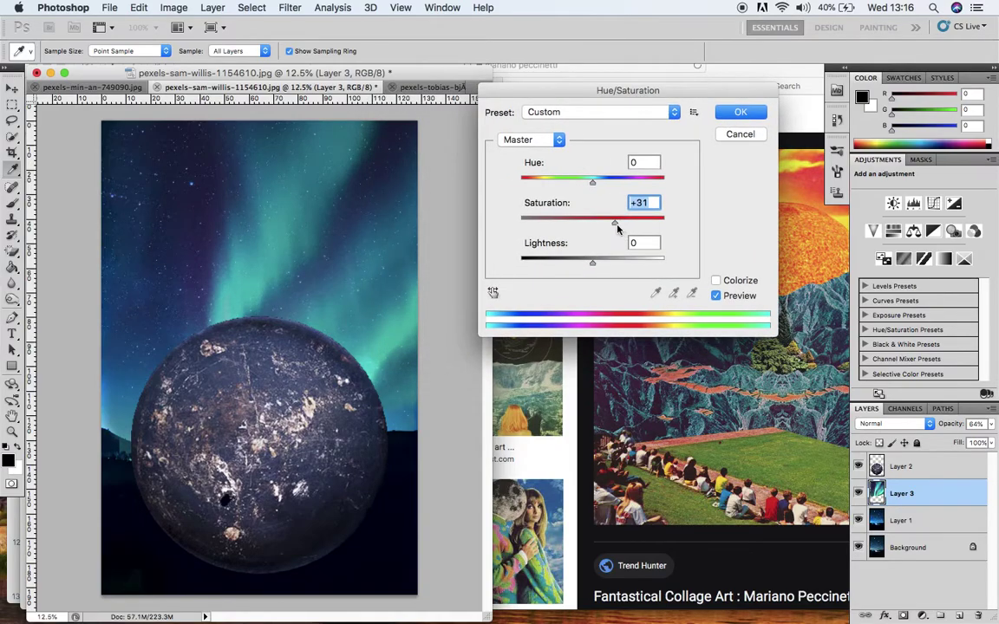
mouse_move(615, 225)
mouse_down()
mouse_move(625, 225)
mouse_move(593, 227)
mouse_move(608, 235)
mouse_up()
drag(613, 228, 609, 229)
click(740, 113)
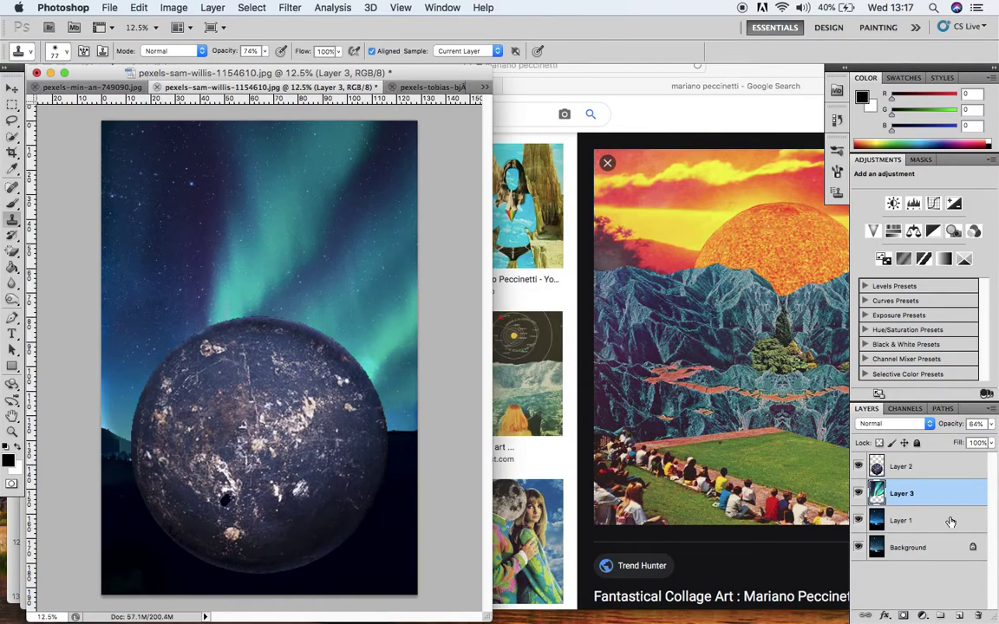
Set the saturation of the saucepan planet on Layer 2 to +41 with Hue/Saturation
click(946, 475)
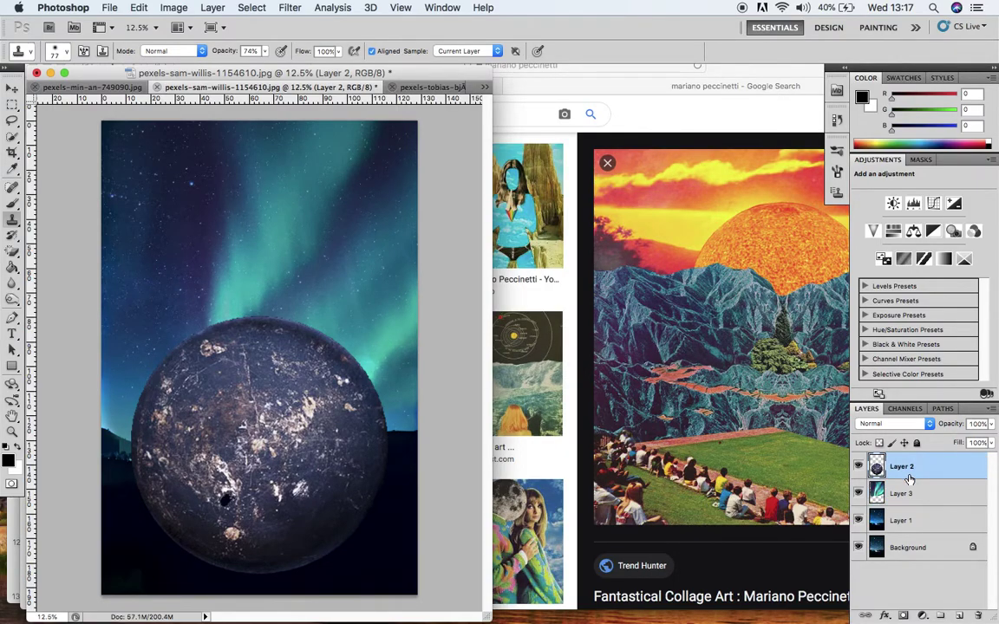
key(super+u)
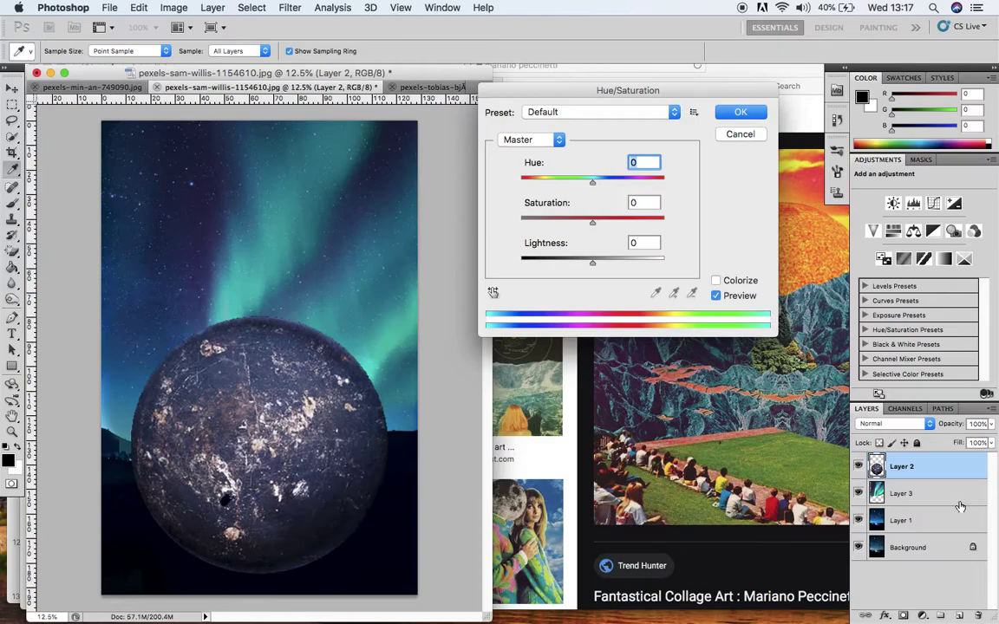
drag(594, 224, 624, 227)
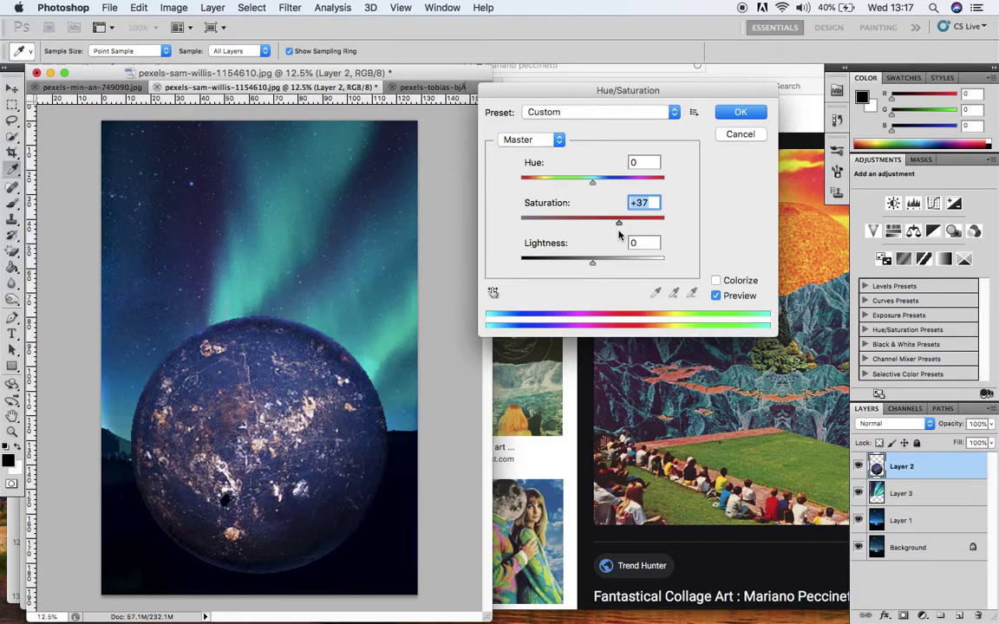
mouse_move(618, 232)
mouse_down()
mouse_move(678, 221)
mouse_move(623, 223)
mouse_up()
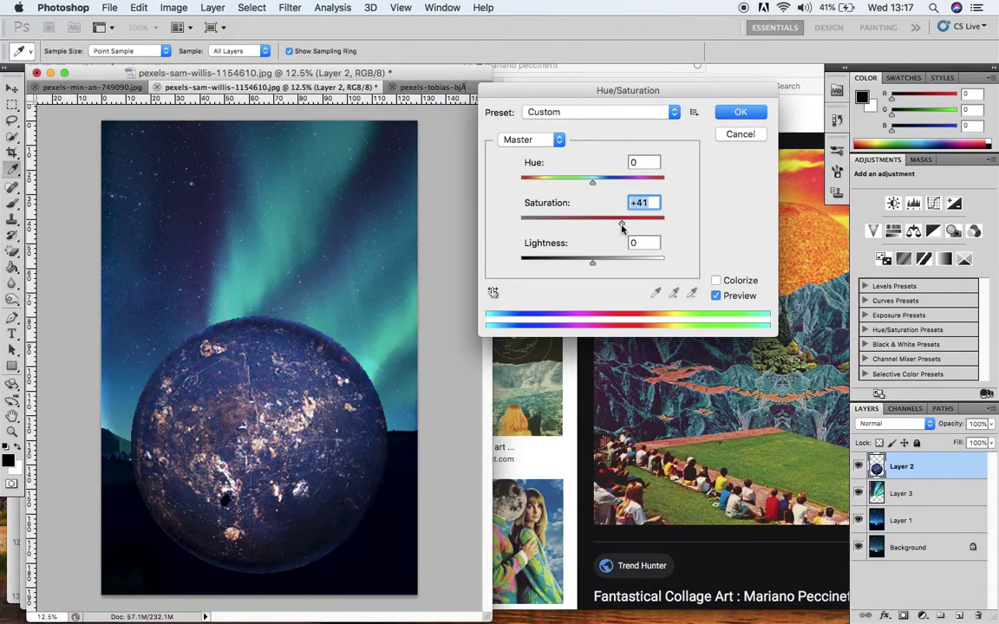
click(740, 114)
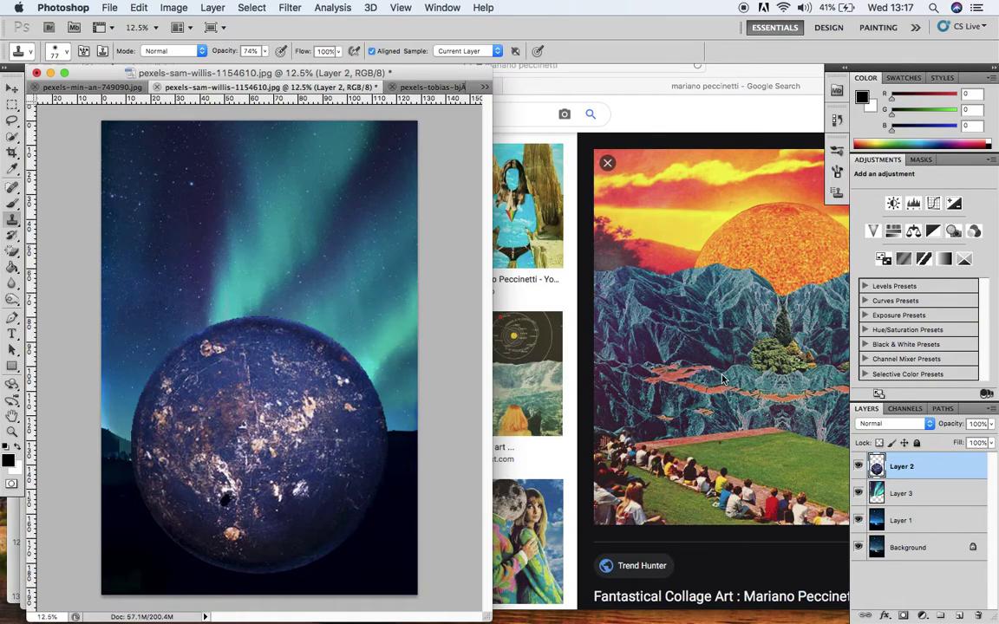
Switch to Safari to view the Mariano Peccinetti collages and return to Photoshop
click(652, 342)
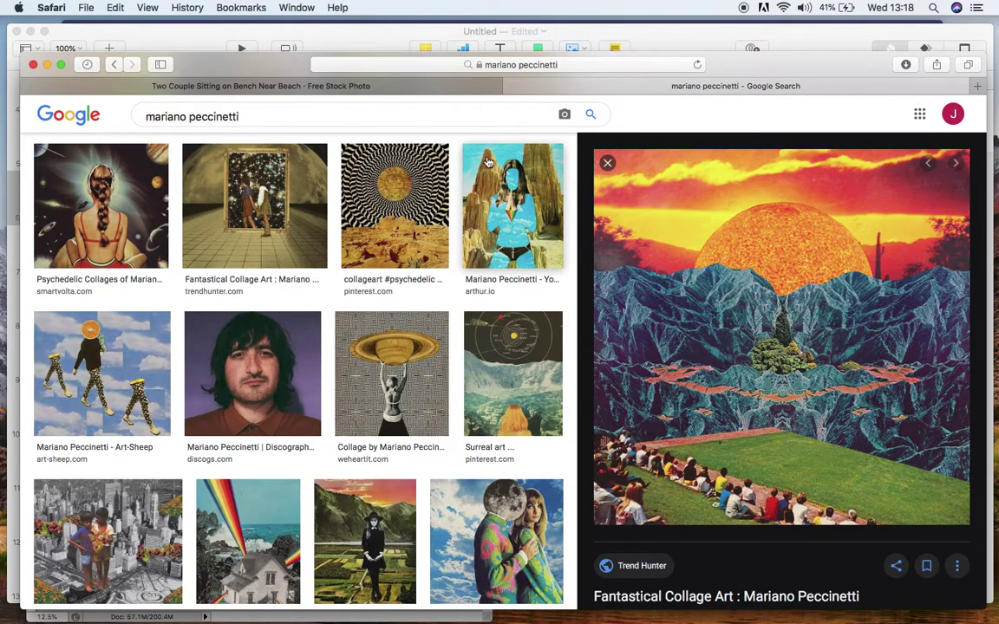
mouse_move(378, 619)
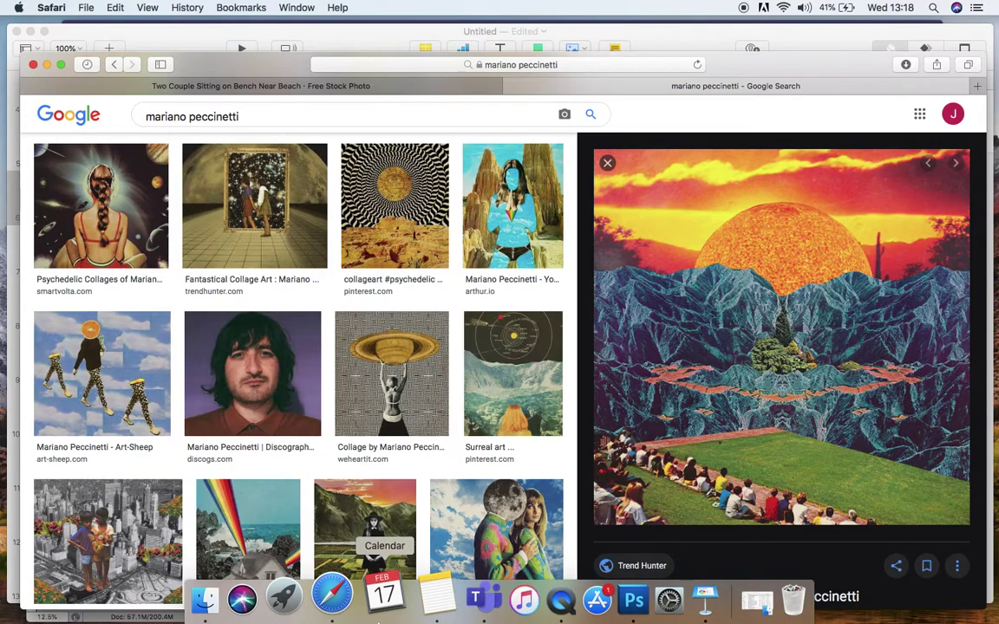
click(634, 600)
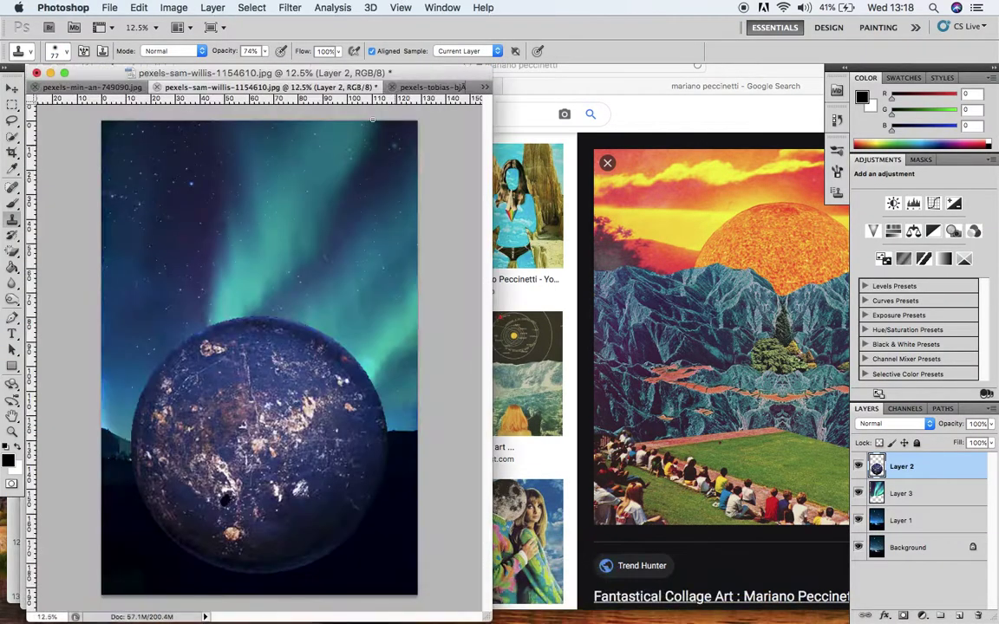
Clear the old selection in pexels-min-an-749090.jpg and reselect the whole rock formation with a 30 px Quick Selection brush
click(104, 87)
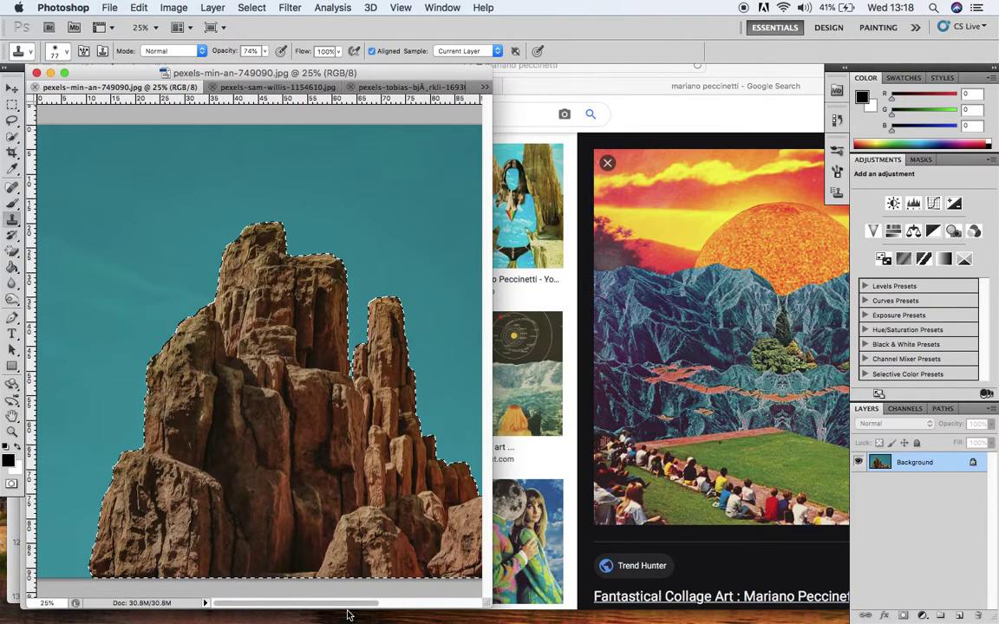
scroll(353, 609, right, 3)
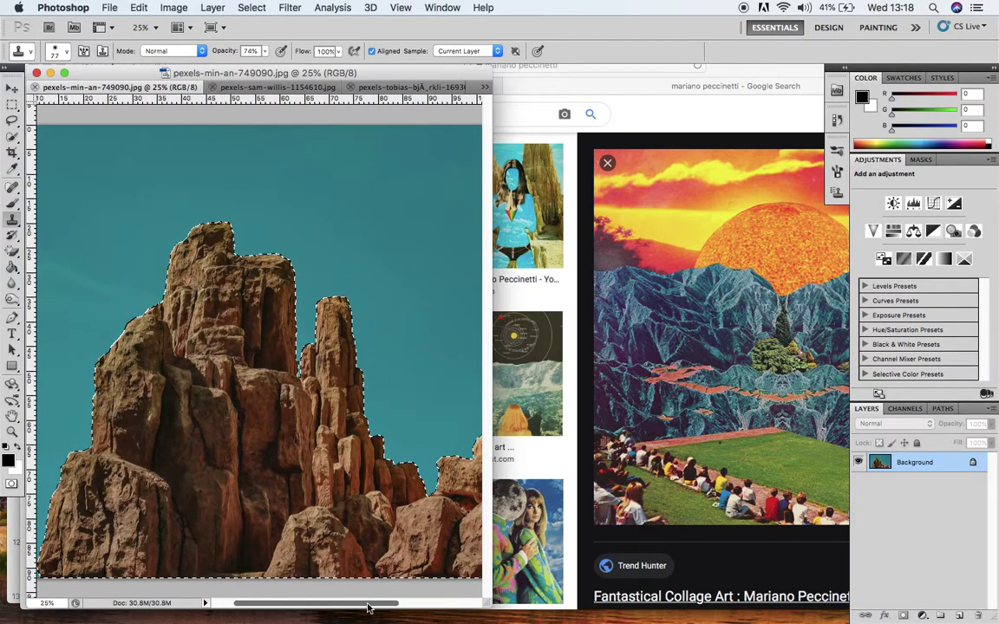
key(super+minus)
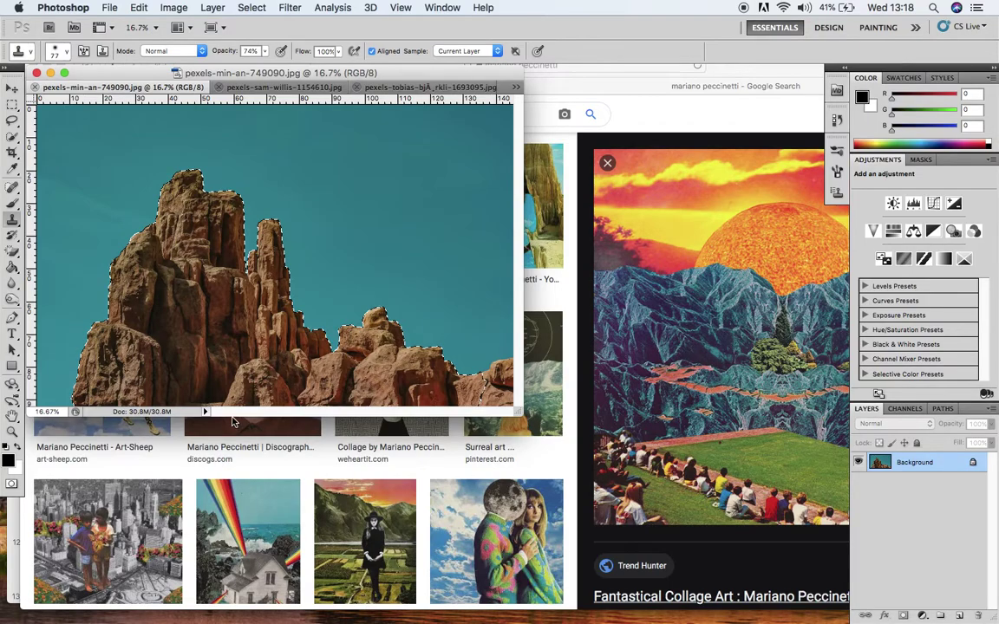
drag(512, 420, 606, 536)
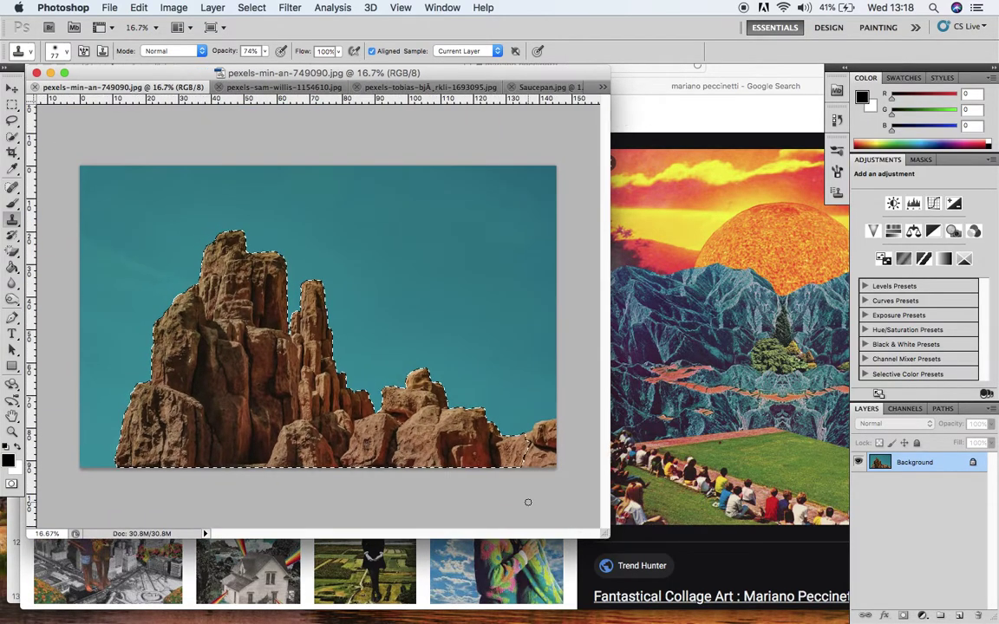
key(super+d)
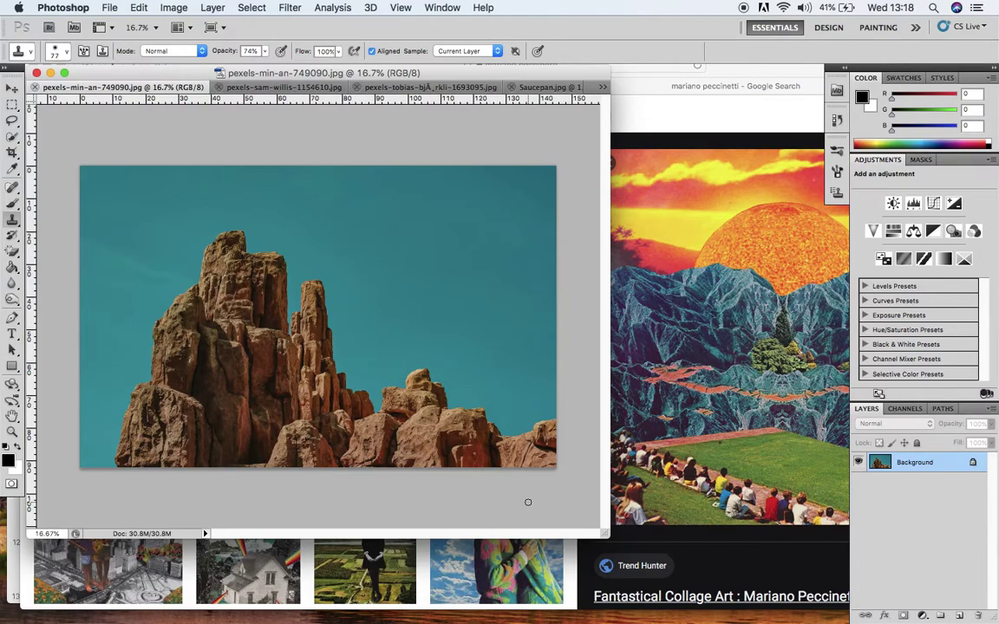
click(12, 136)
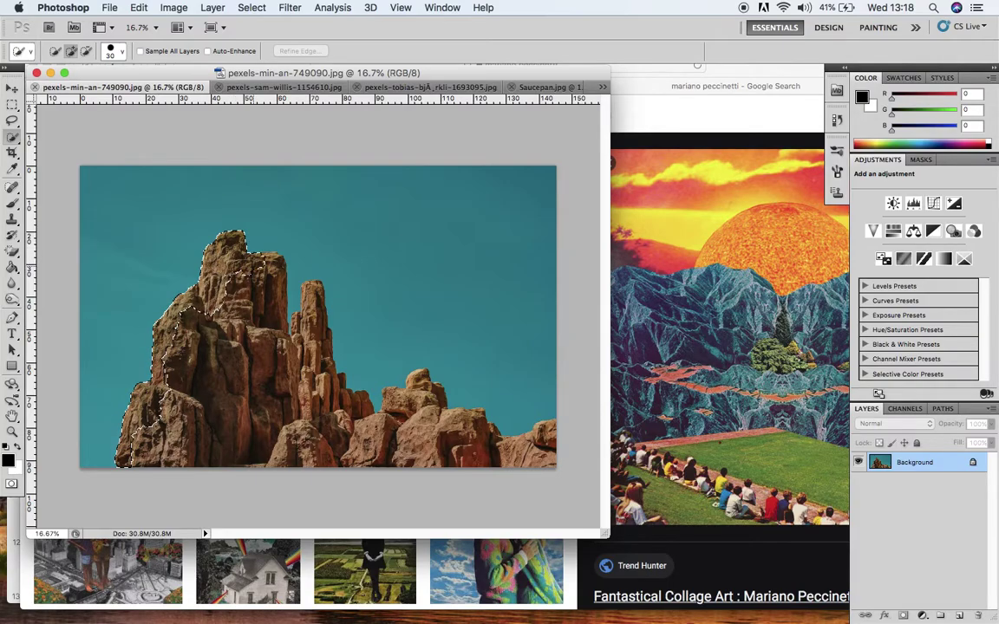
mouse_move(223, 297)
mouse_down()
mouse_move(204, 308)
mouse_move(269, 357)
mouse_move(260, 381)
mouse_move(299, 412)
mouse_up()
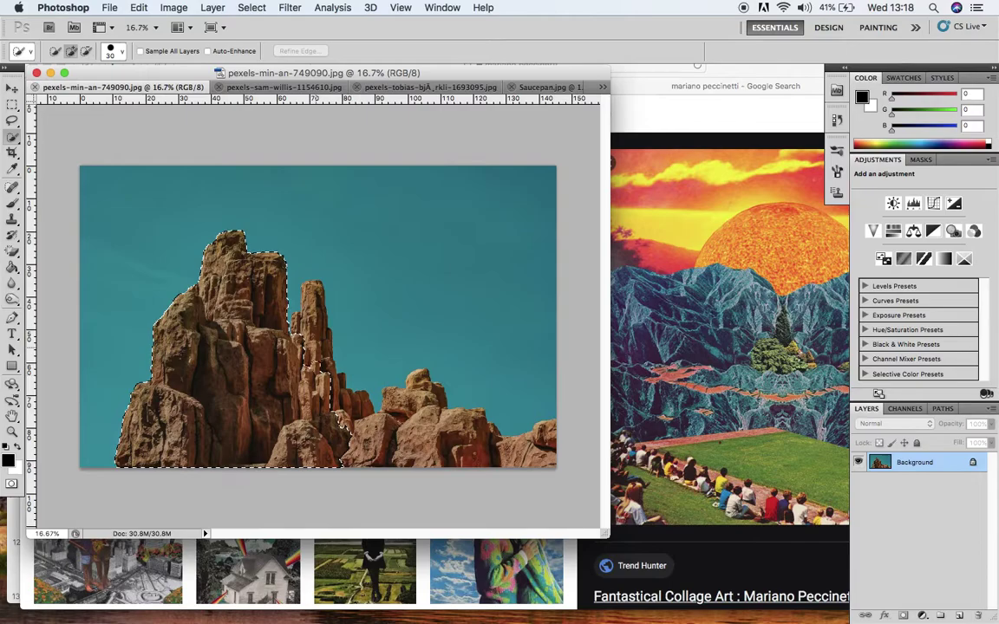
mouse_move(312, 299)
mouse_down()
mouse_move(340, 418)
mouse_move(317, 346)
mouse_move(340, 374)
mouse_move(429, 429)
mouse_move(408, 407)
mouse_move(438, 377)
mouse_move(494, 416)
mouse_move(493, 397)
mouse_up()
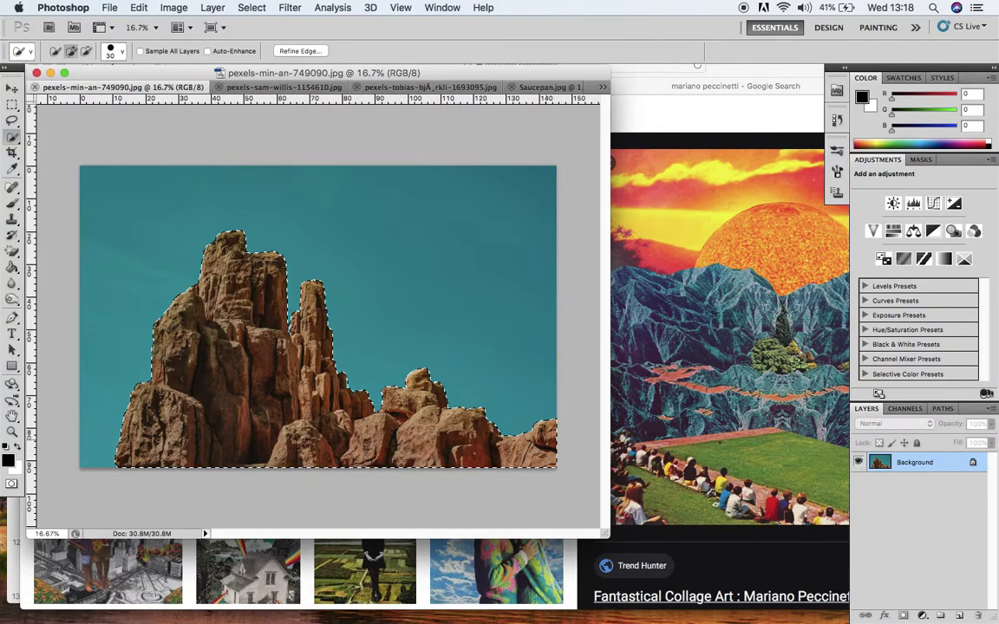
Try the selected rocks as a new layer over the planet's lower left in pexels-sam-willis-1154610.jpg, and delete that layer
click(276, 88)
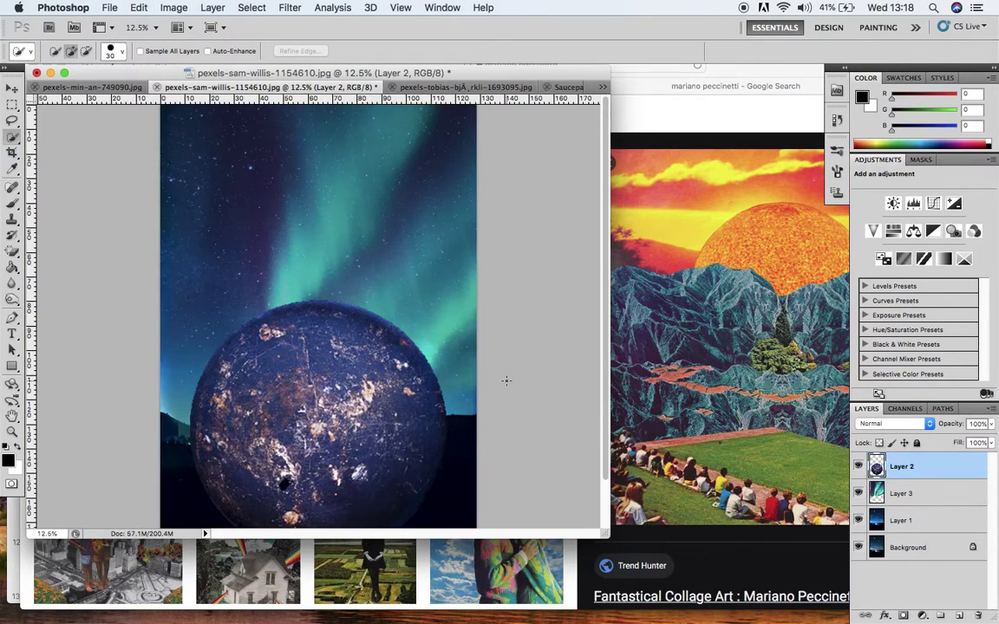
key(super+v)
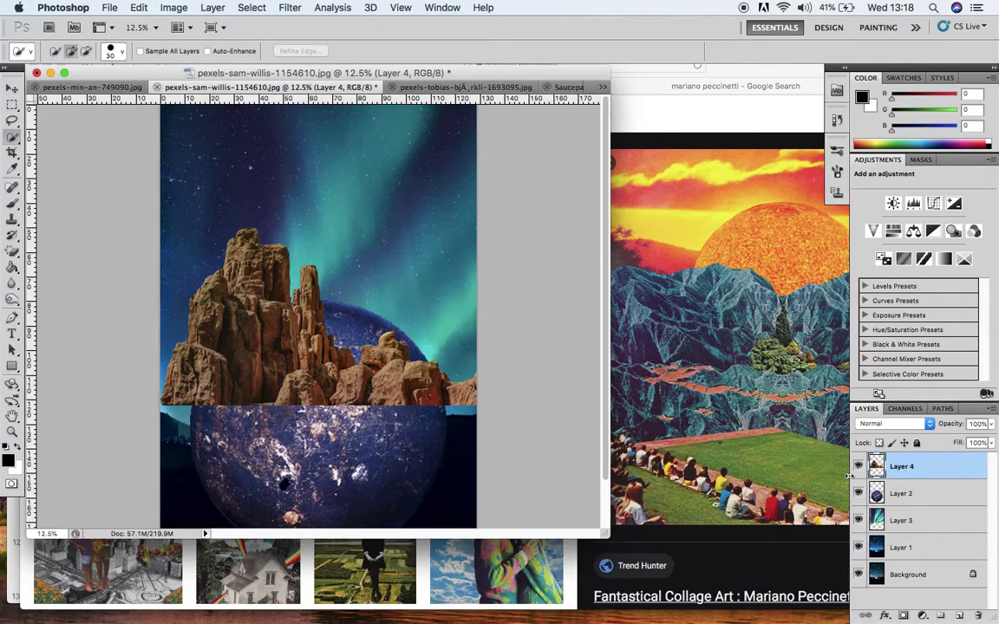
drag(612, 544, 679, 620)
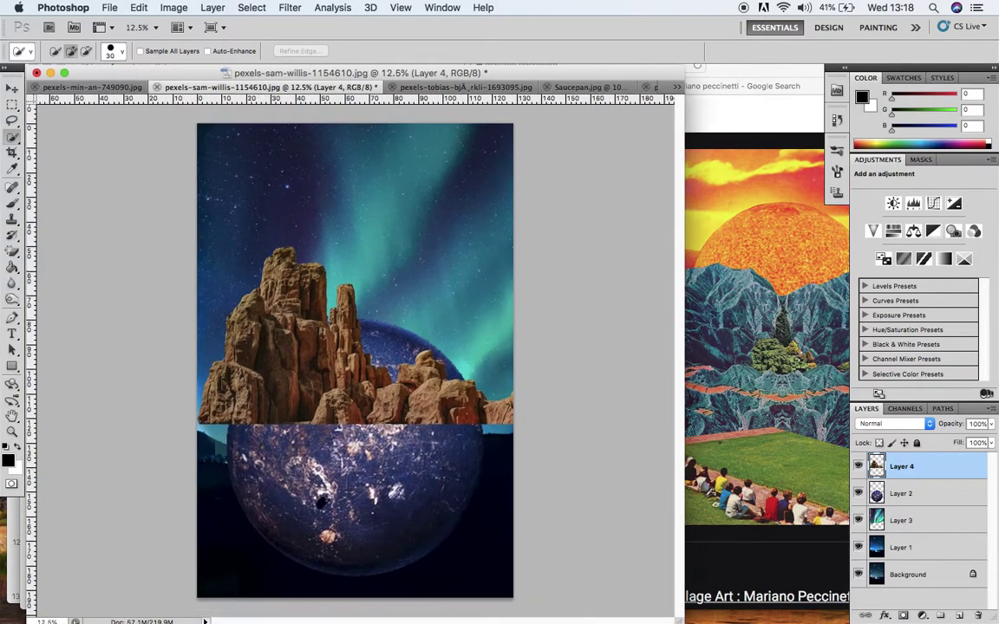
key(super+t)
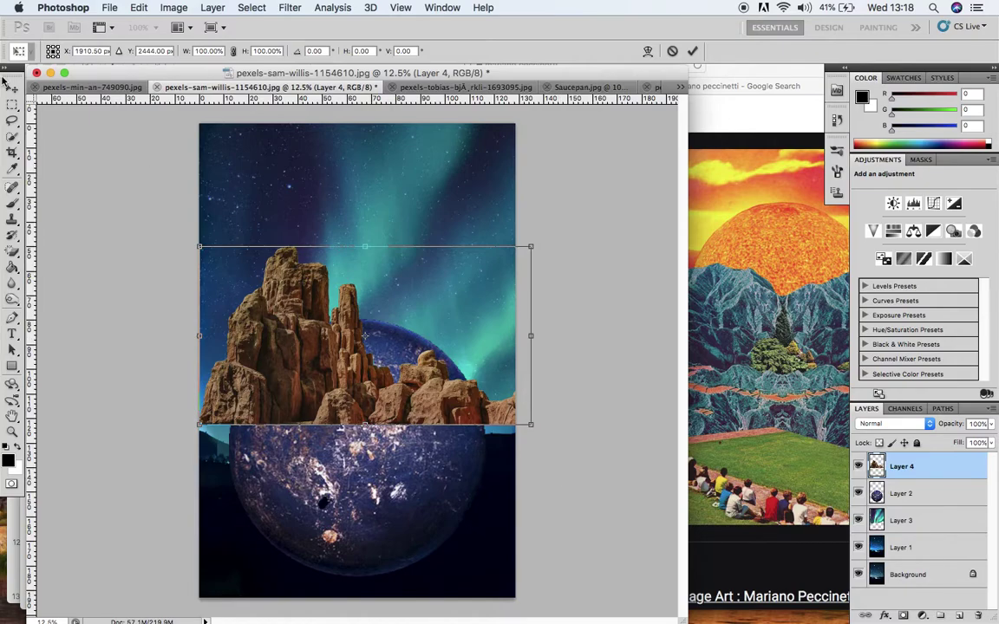
key(Return)
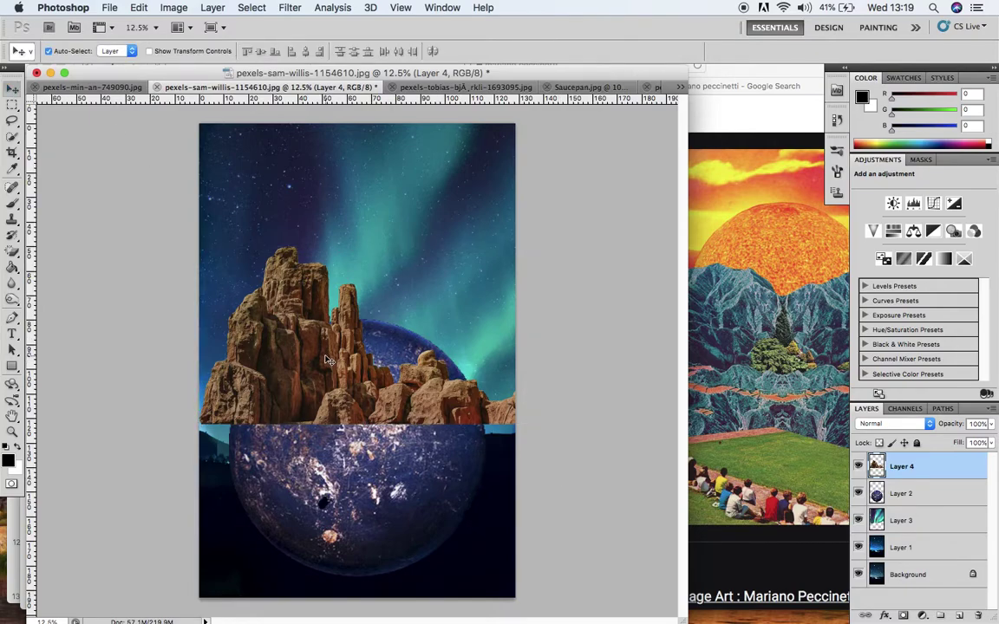
key(super+t)
drag(328, 359, 250, 476)
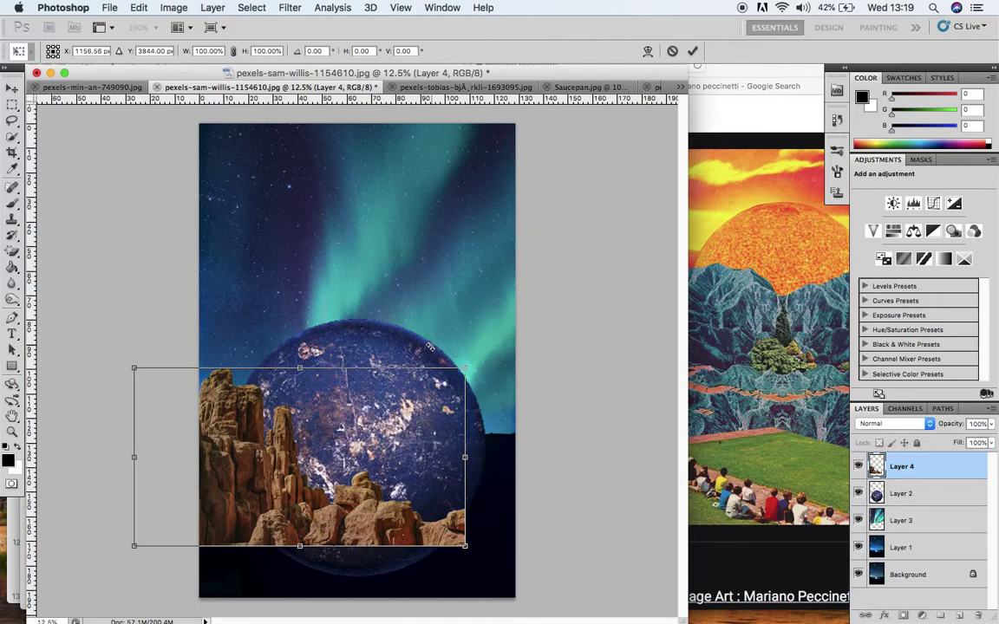
key(Return)
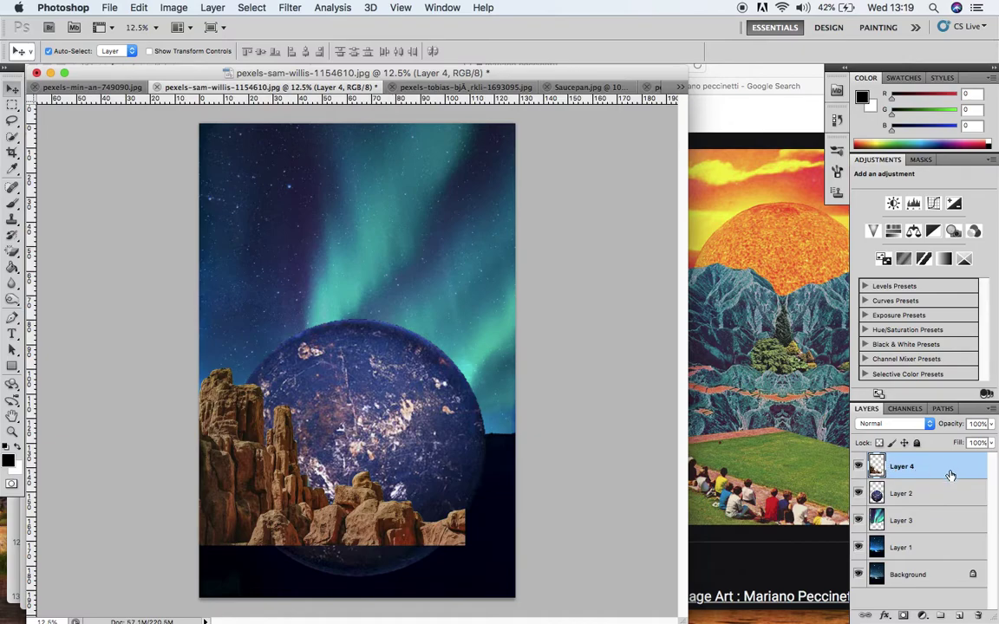
drag(950, 475, 977, 616)
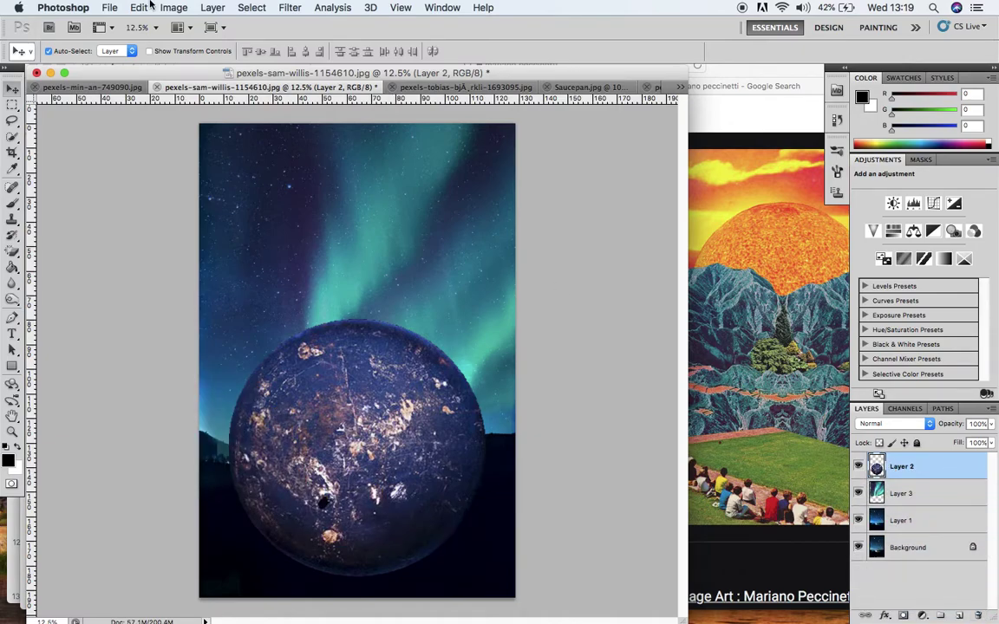
Return to pexels-min-an-749090.jpg and clear the selection around the rocks
click(45, 85)
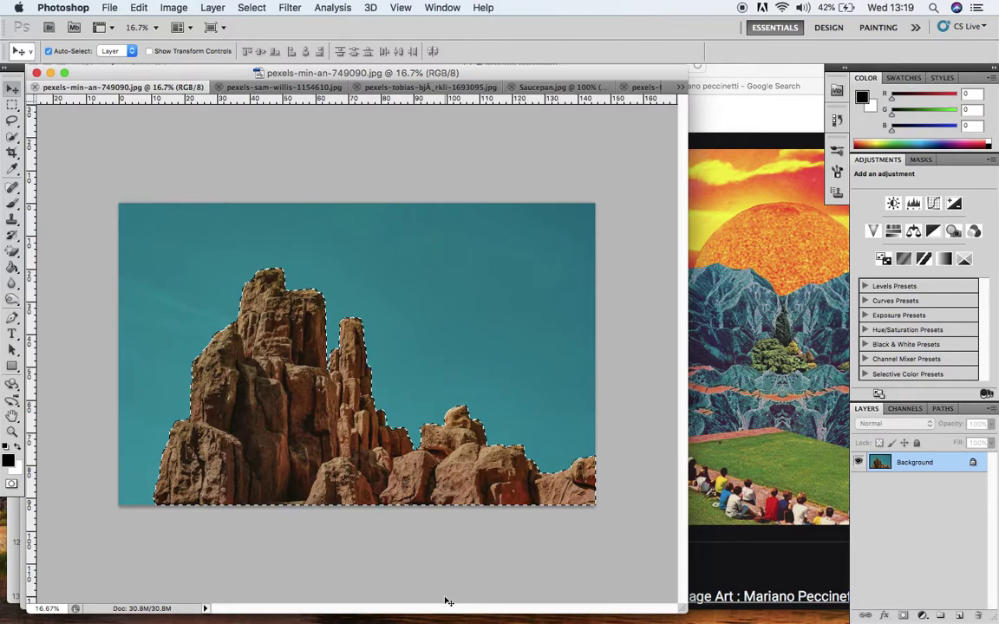
key(super+d)
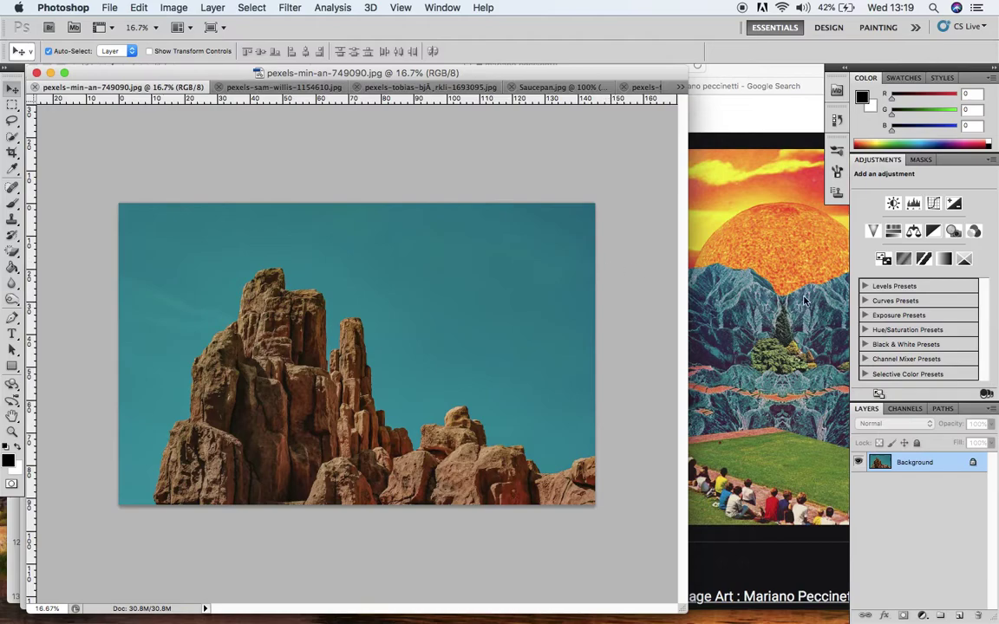
click(750, 315)
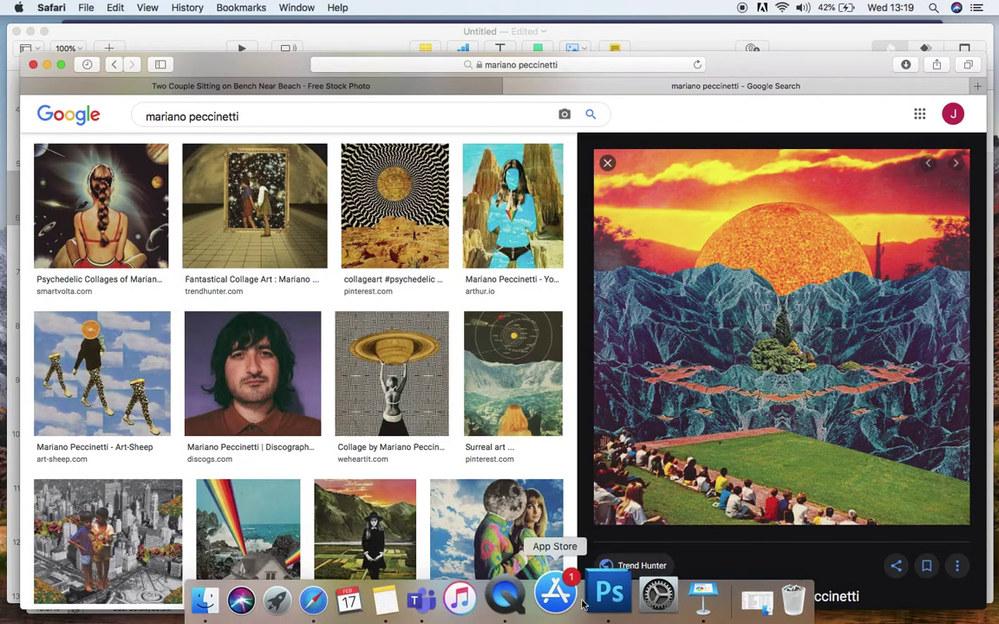
click(601, 611)
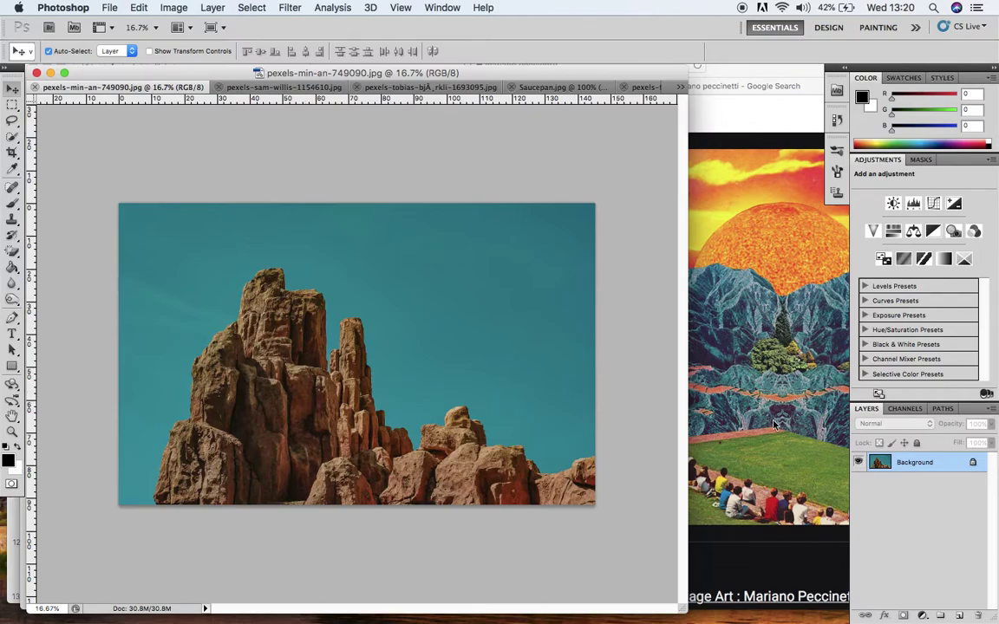
Compare the Red, Green and Blue channels of the rock photo for contrast between light and shadow
click(906, 411)
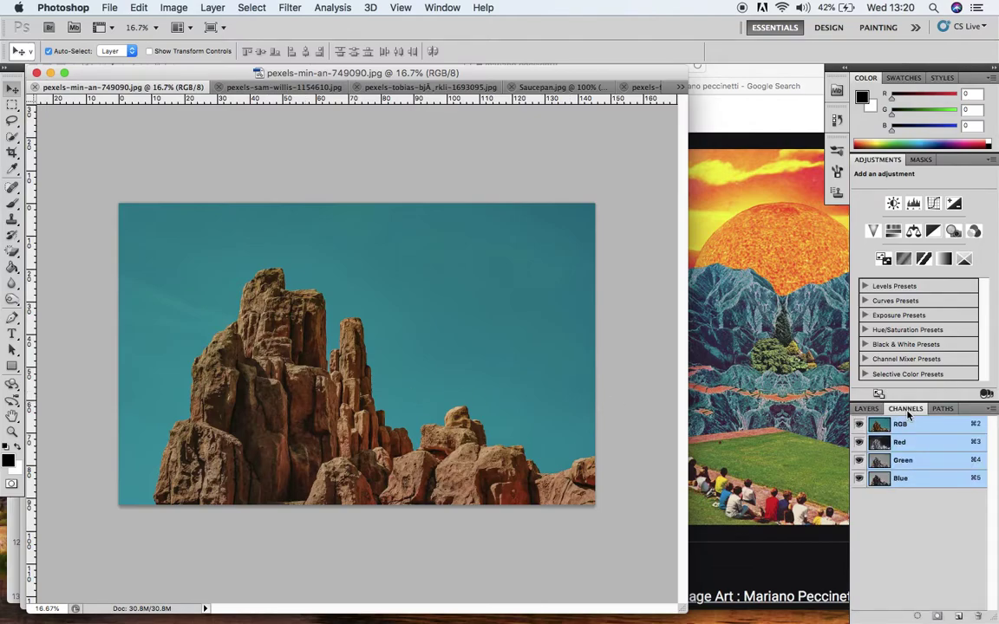
click(918, 444)
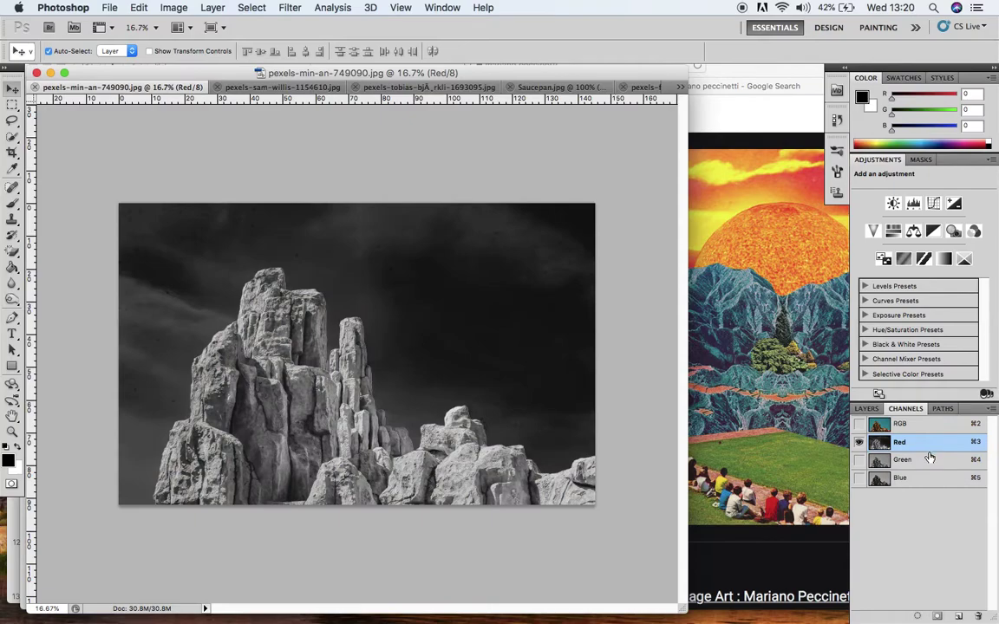
click(931, 462)
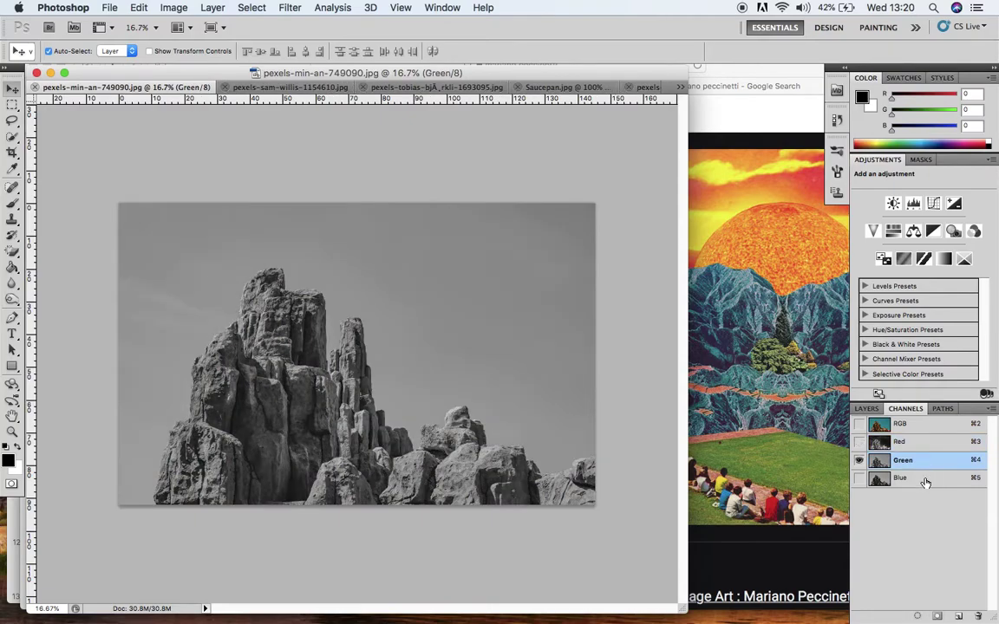
click(925, 477)
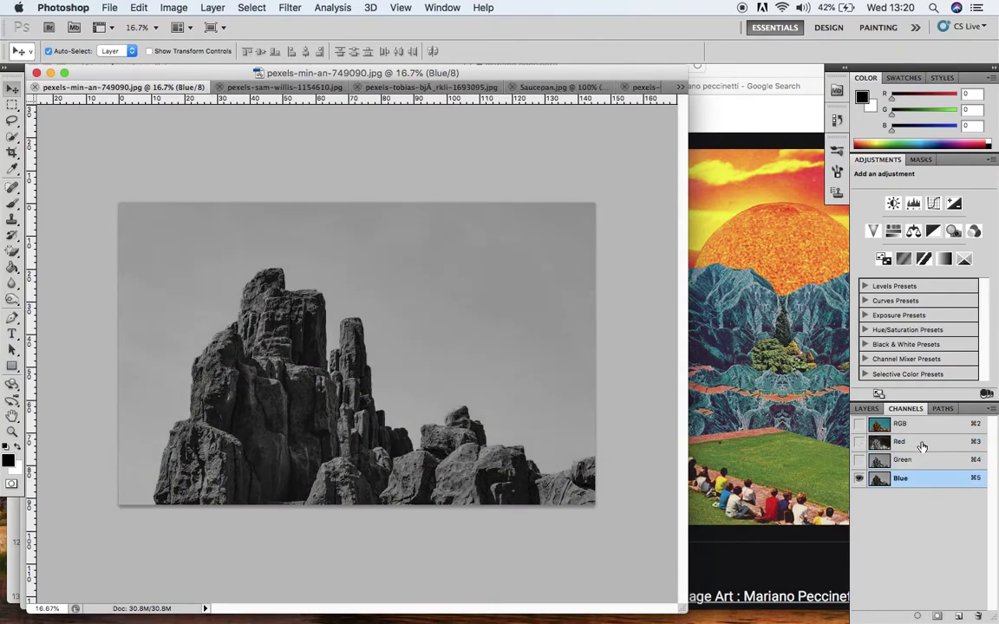
click(921, 444)
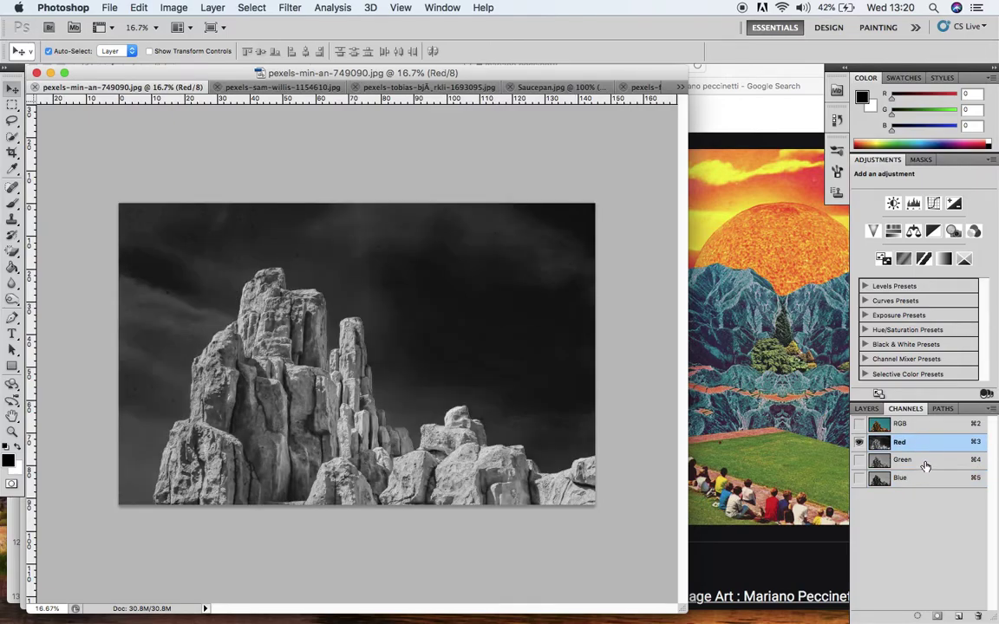
click(925, 465)
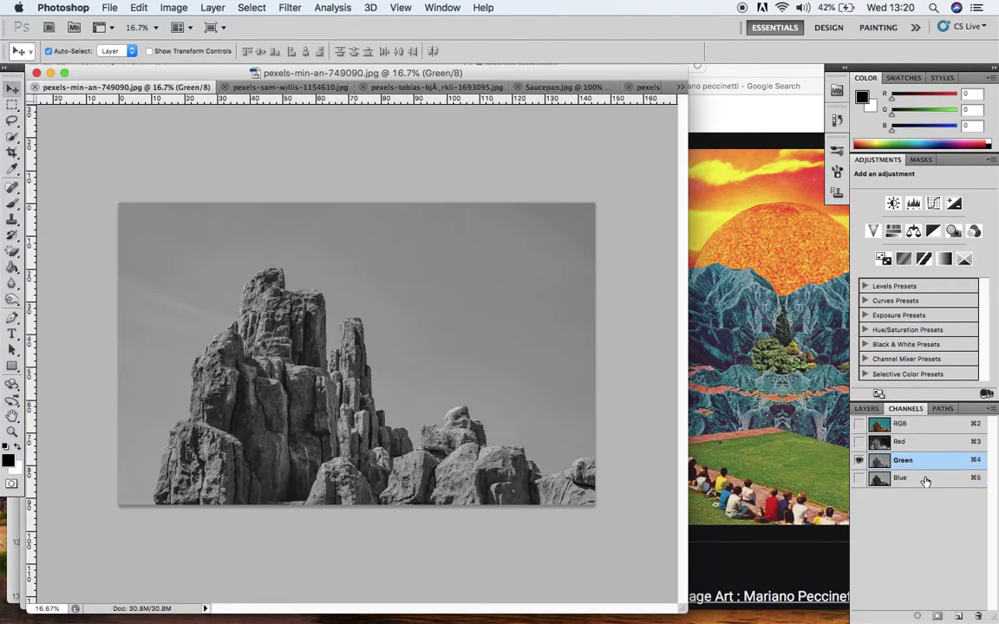
click(925, 479)
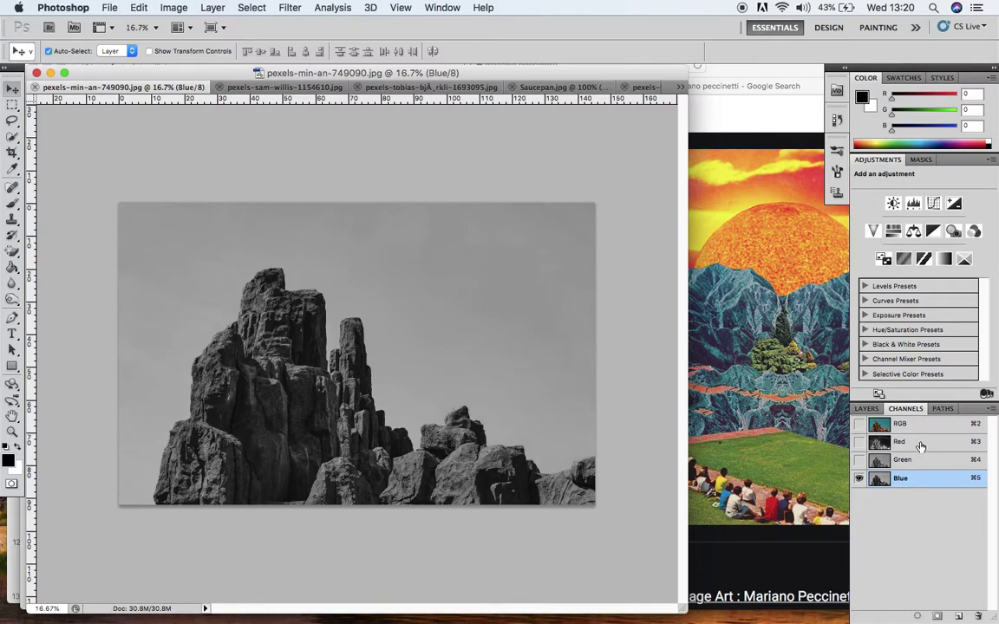
click(921, 444)
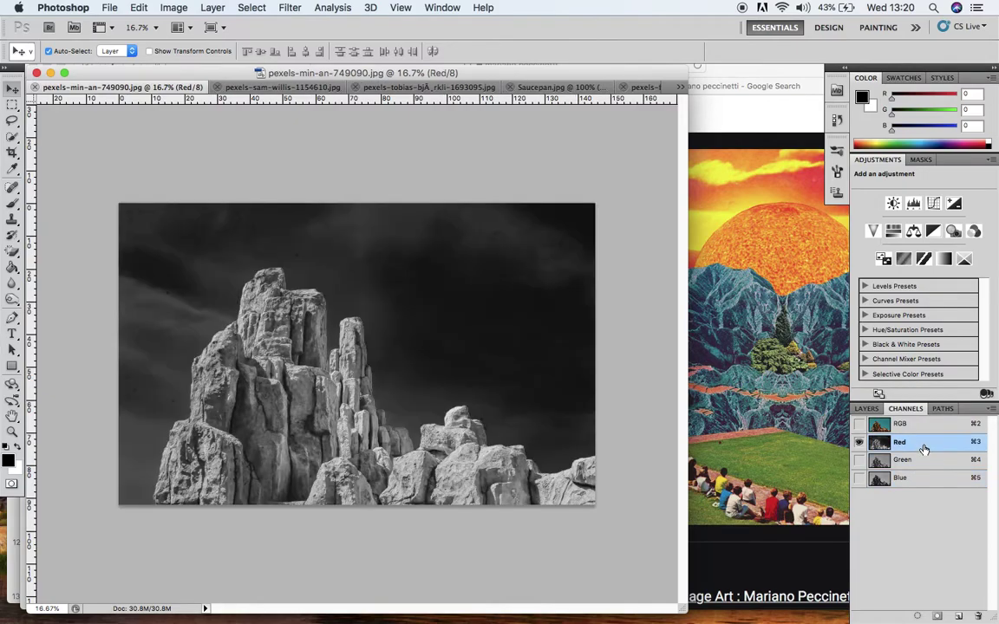
click(927, 462)
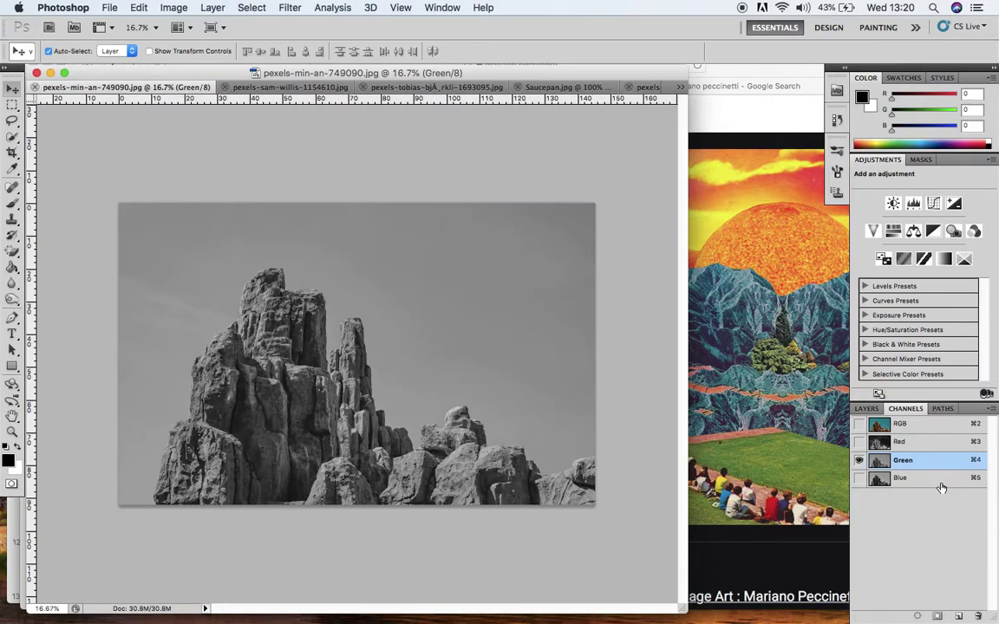
click(940, 481)
Load the Green channel's bright areas as a selection and add a Solid Color fill layer masked by it above the Background
click(924, 462)
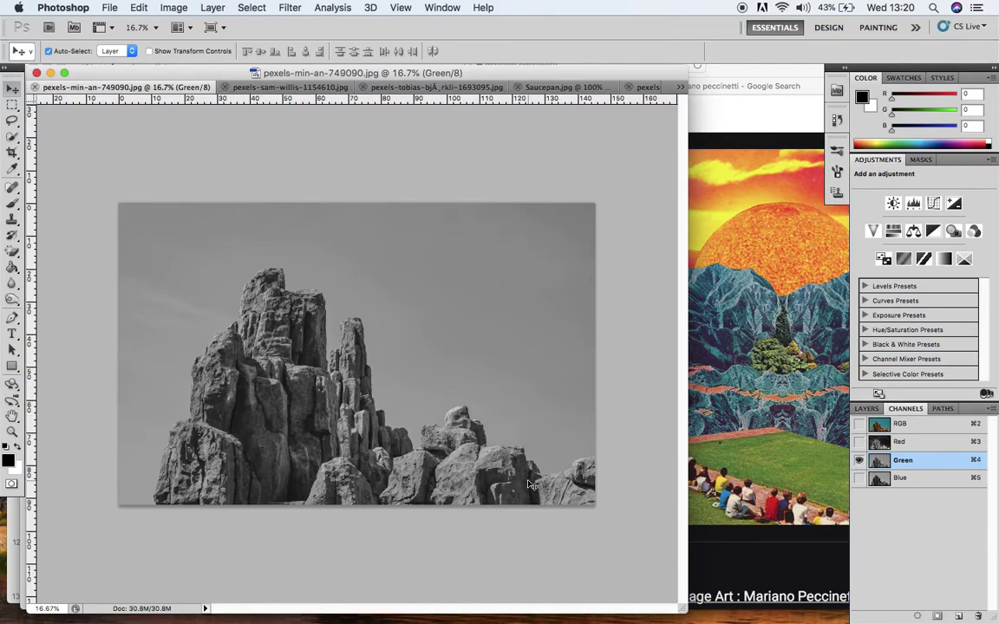
super+click(880, 464)
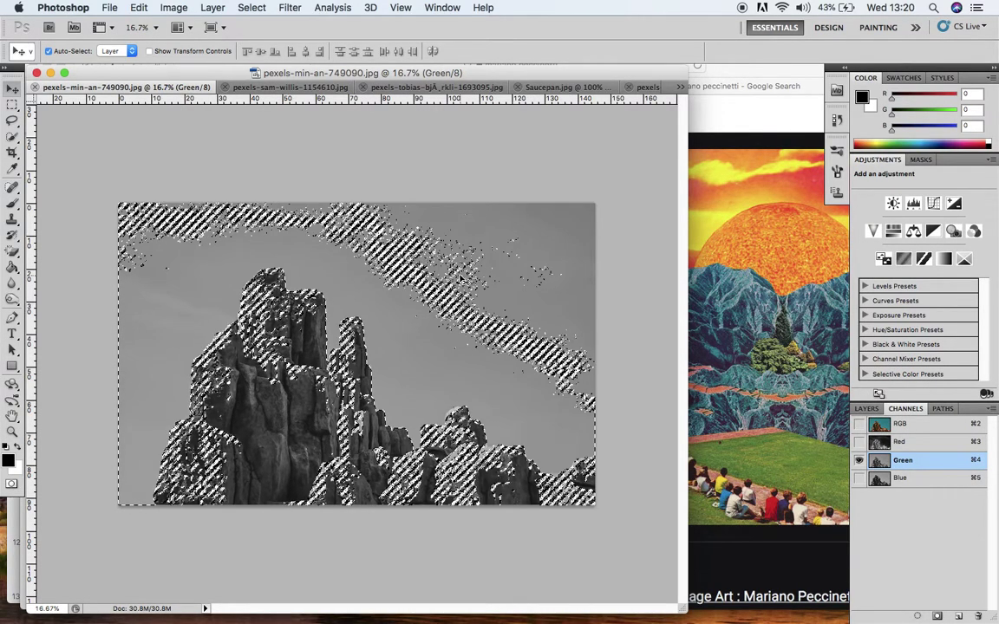
click(866, 408)
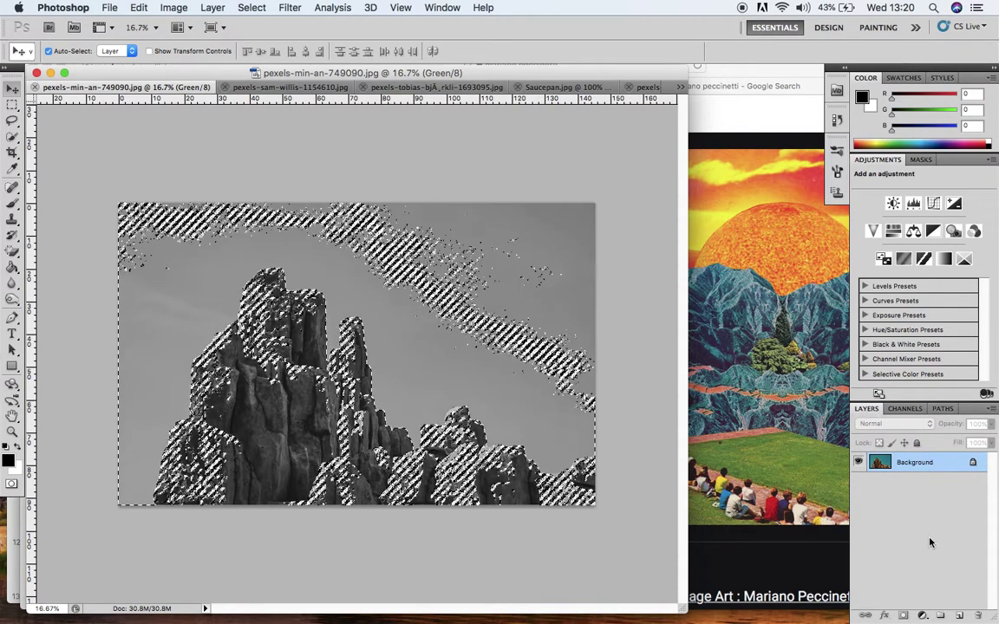
click(921, 615)
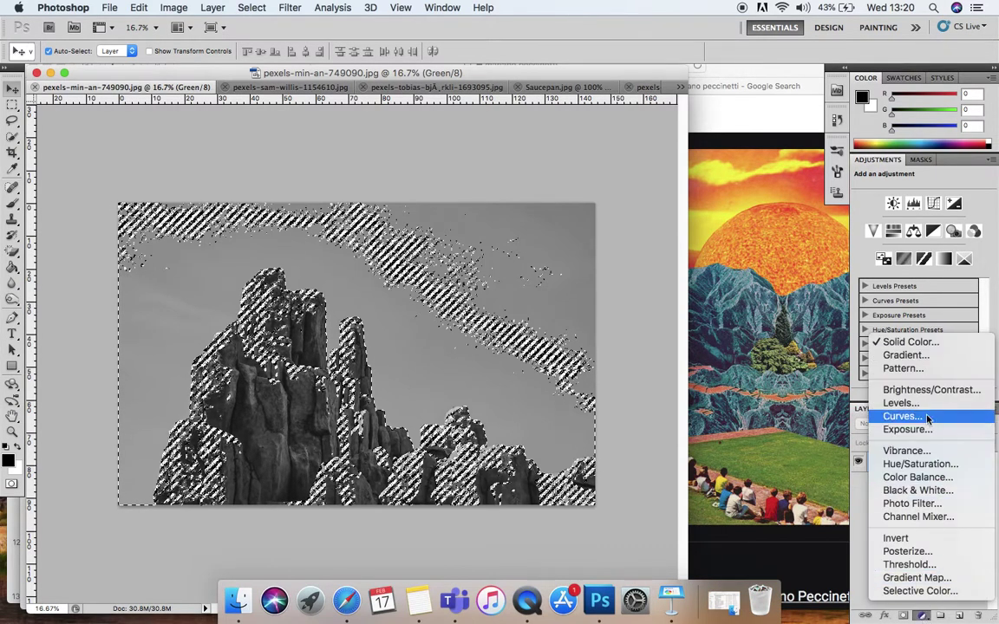
click(922, 344)
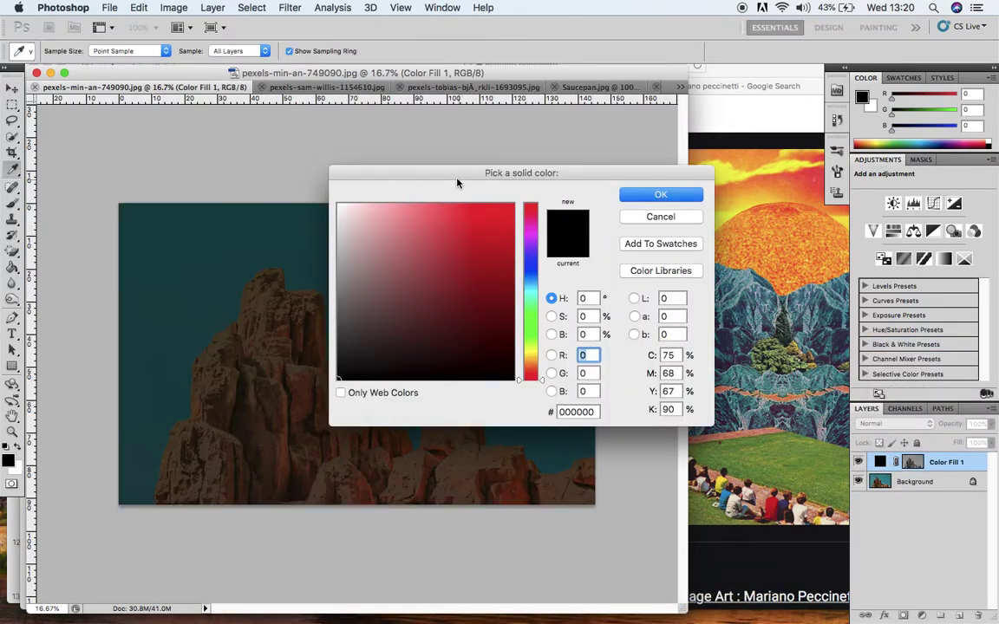
Set the new fill layer's colour to pale peach #f7c5af
drag(456, 183, 598, 144)
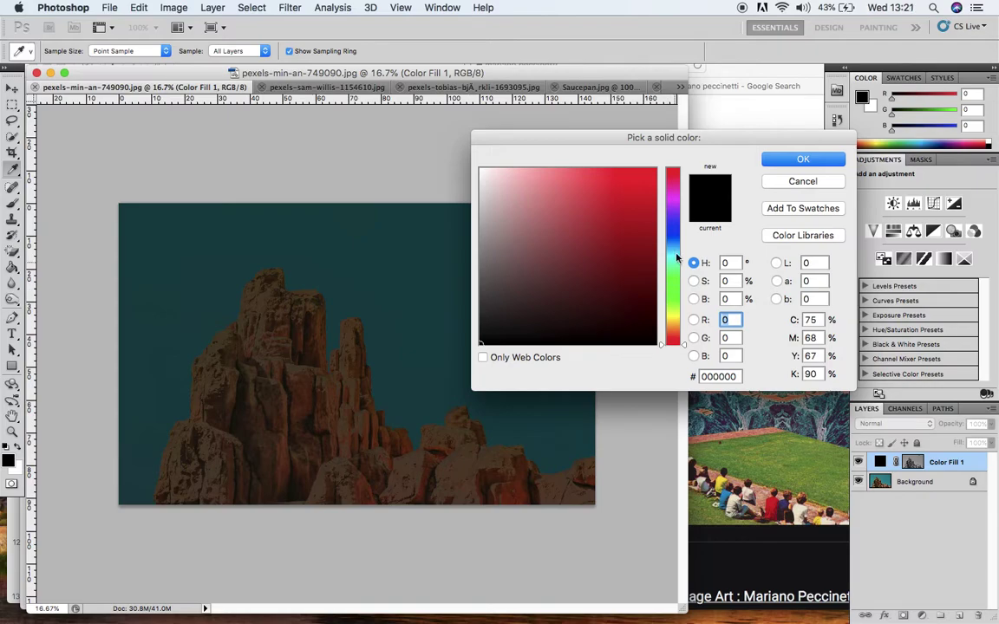
click(677, 326)
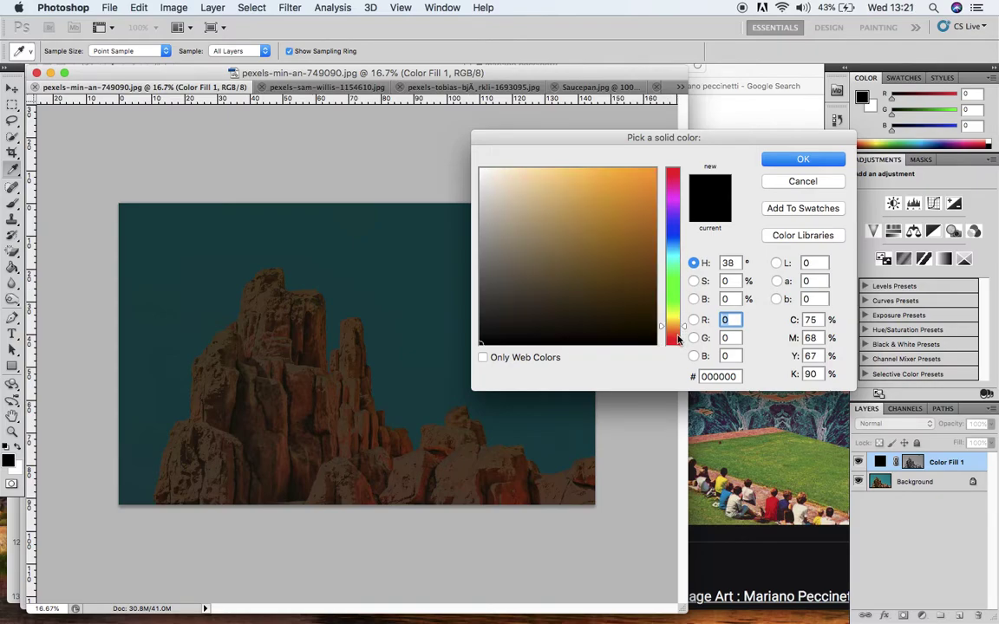
click(677, 335)
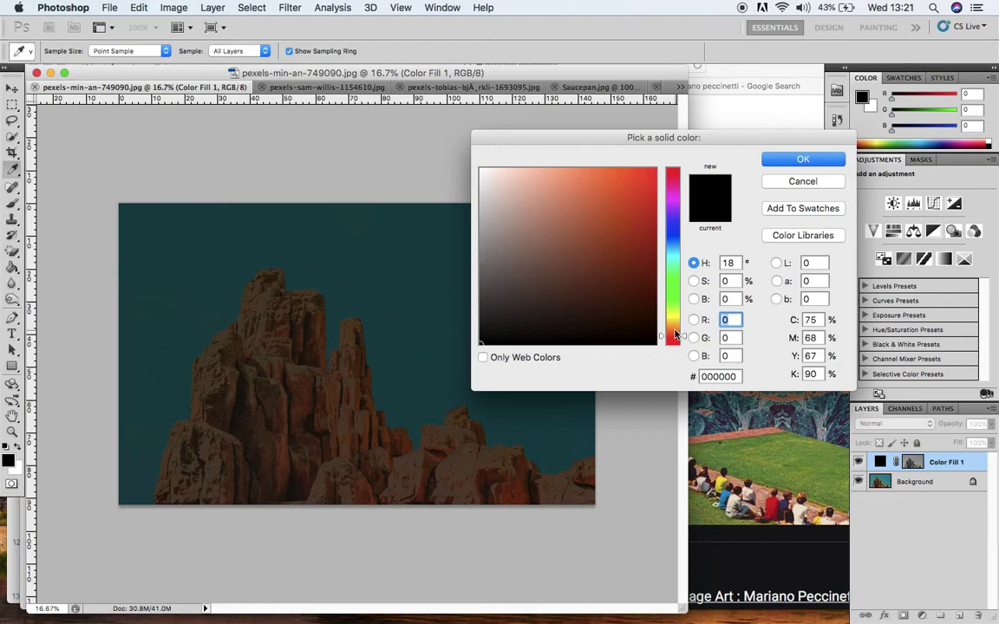
click(519, 176)
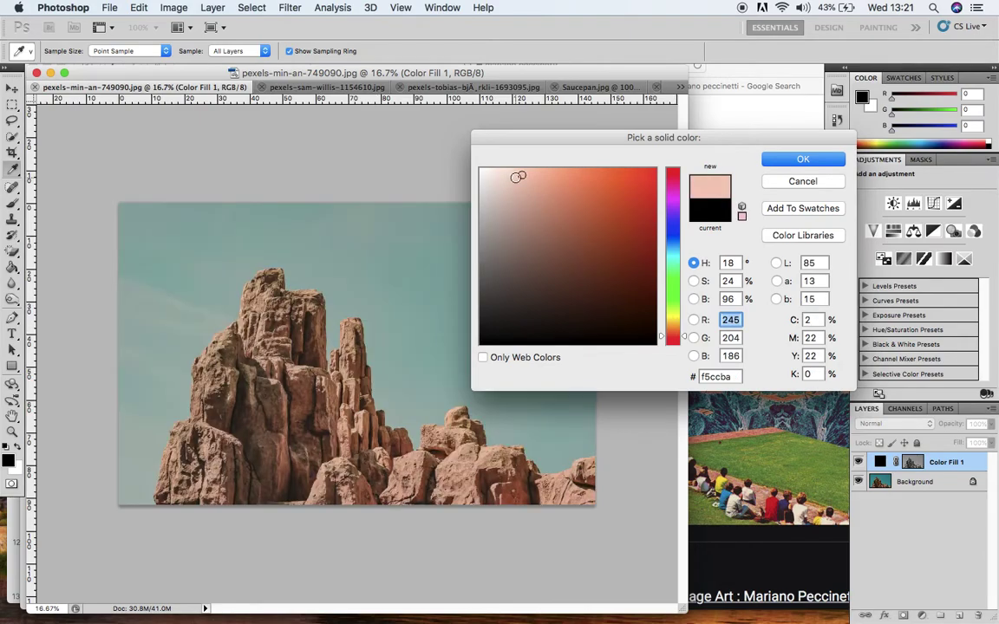
drag(518, 177, 531, 173)
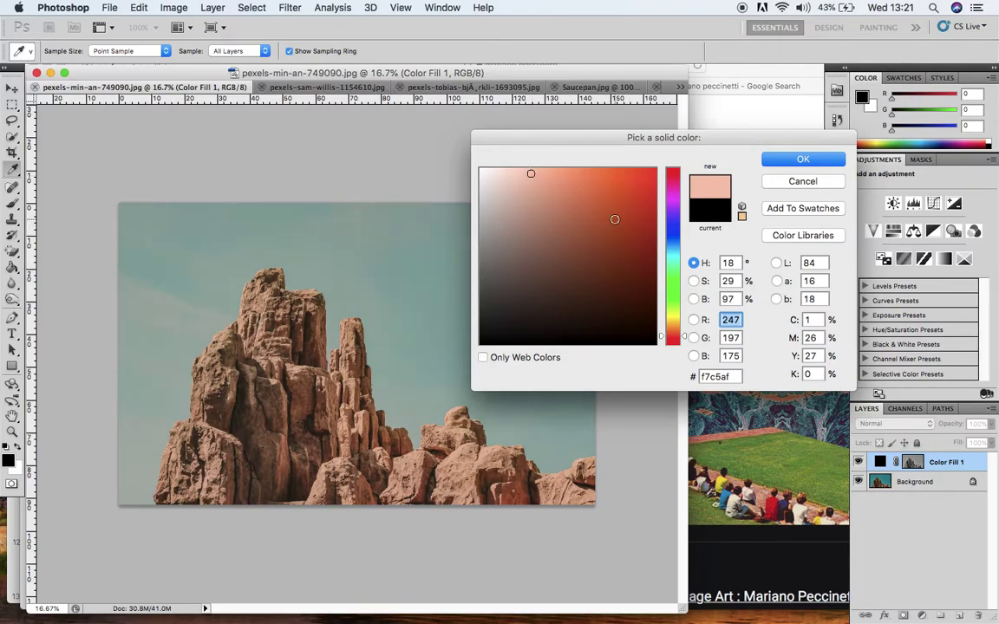
click(778, 162)
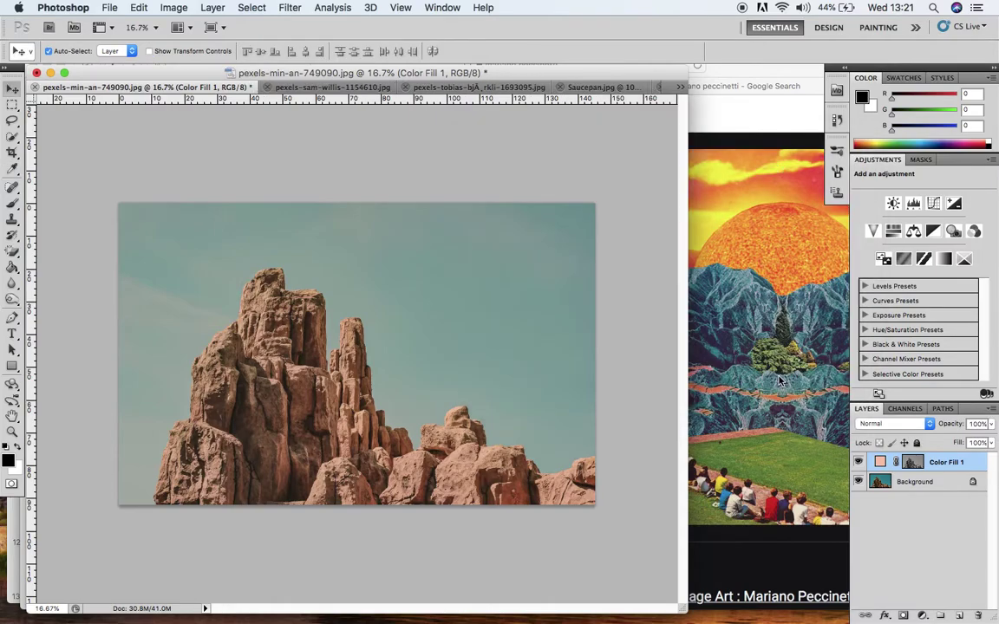
Try a dark purple #43034f Solid Color fill beneath the peach layer from a new Green channel selection, and clear that selection
click(902, 415)
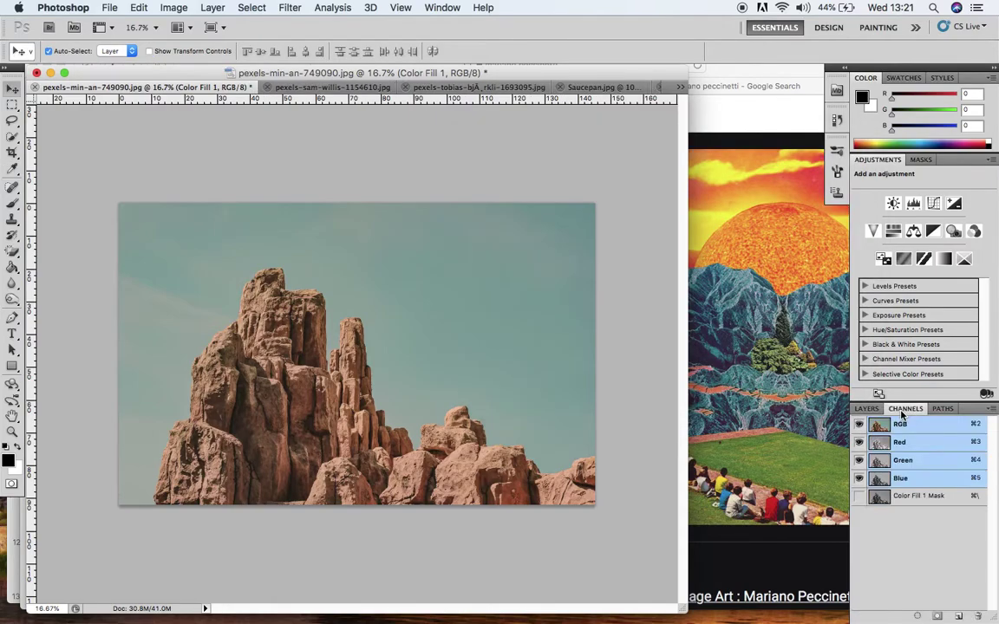
click(919, 462)
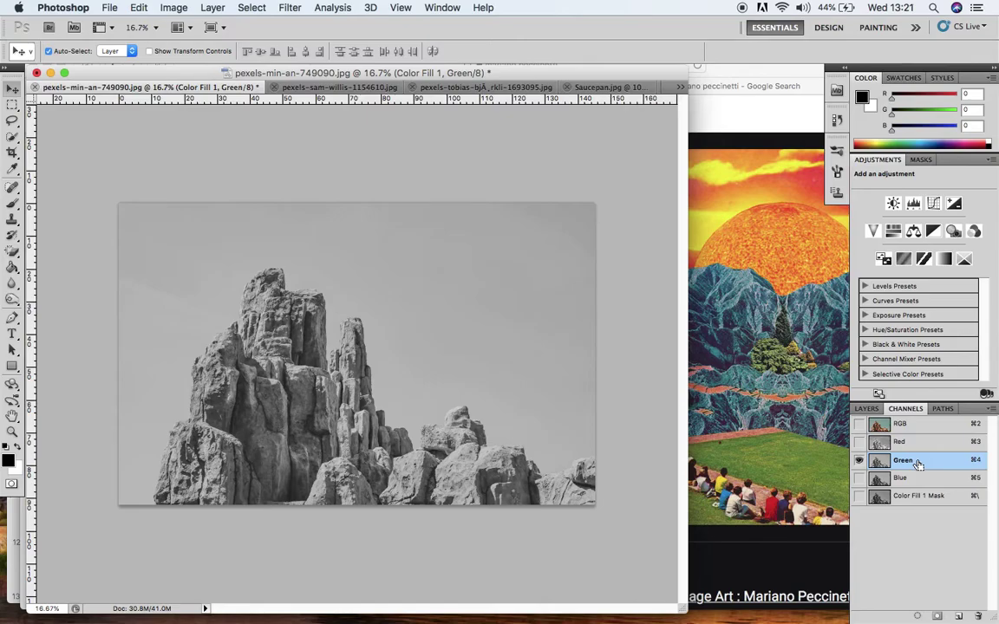
super+click(879, 460)
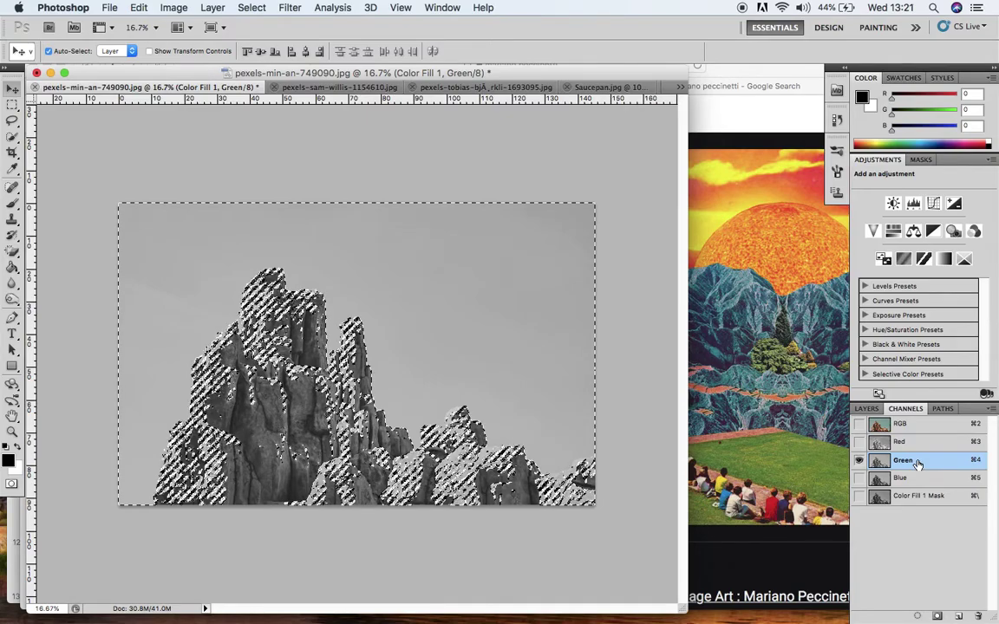
click(871, 409)
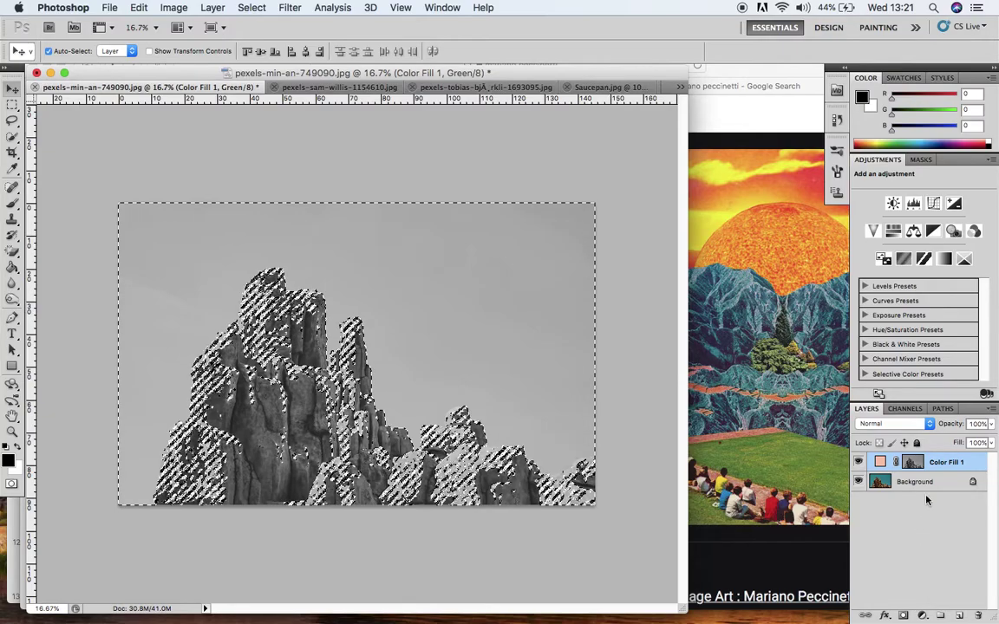
click(924, 490)
click(922, 615)
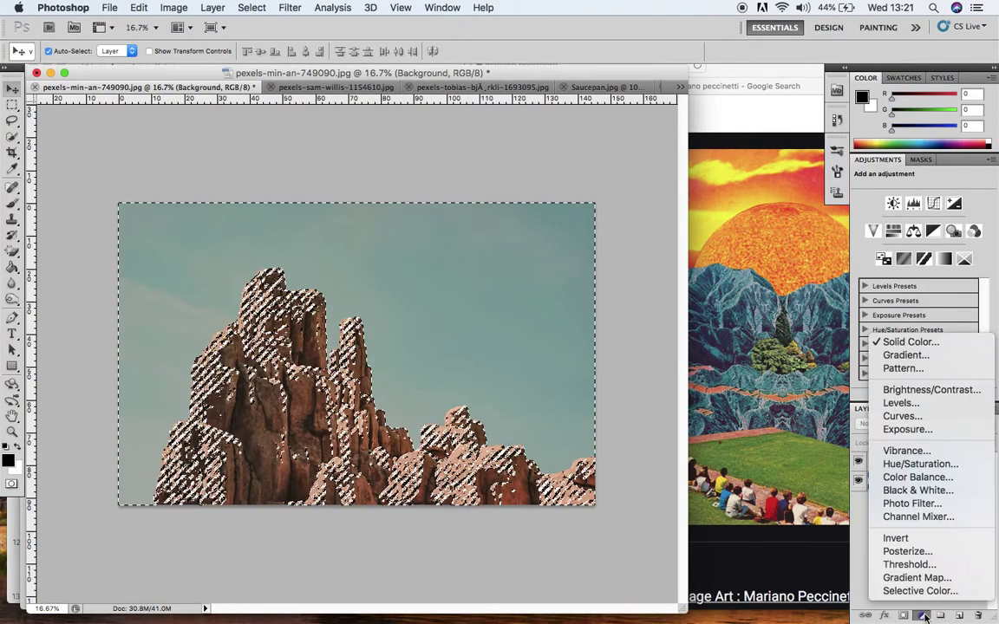
click(920, 344)
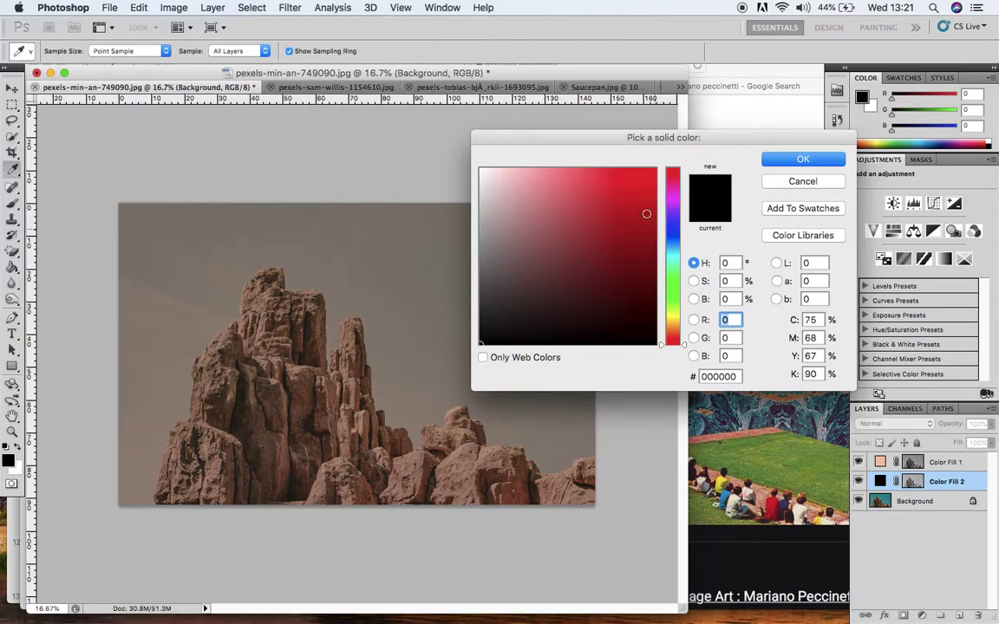
drag(670, 346, 609, 191)
click(567, 225)
mouse_move(567, 226)
mouse_down()
mouse_move(542, 183)
mouse_move(615, 210)
mouse_move(644, 263)
mouse_move(637, 292)
mouse_move(652, 272)
mouse_move(649, 289)
mouse_up()
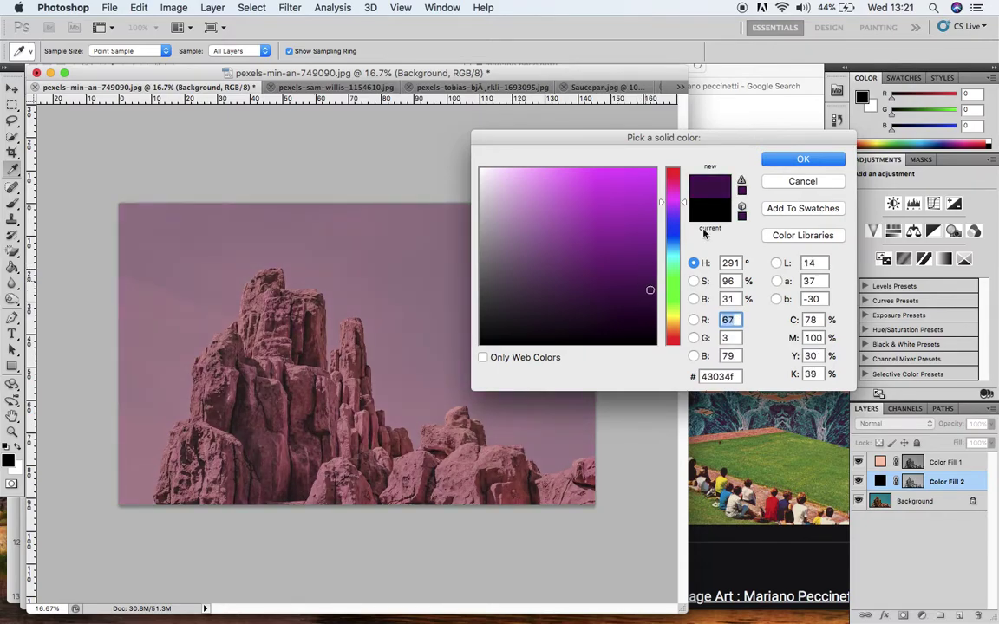
click(795, 183)
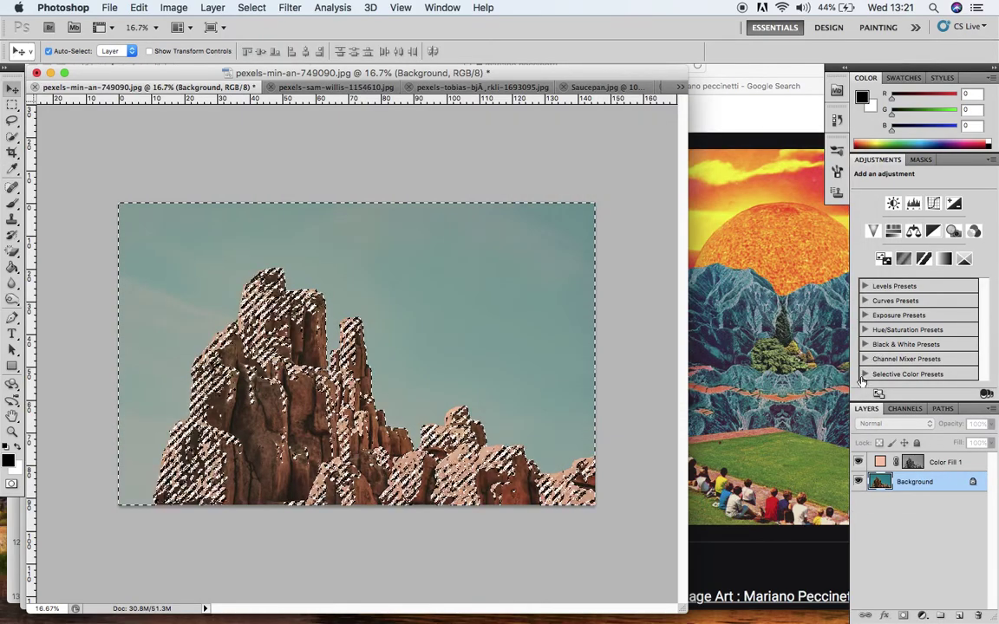
click(904, 409)
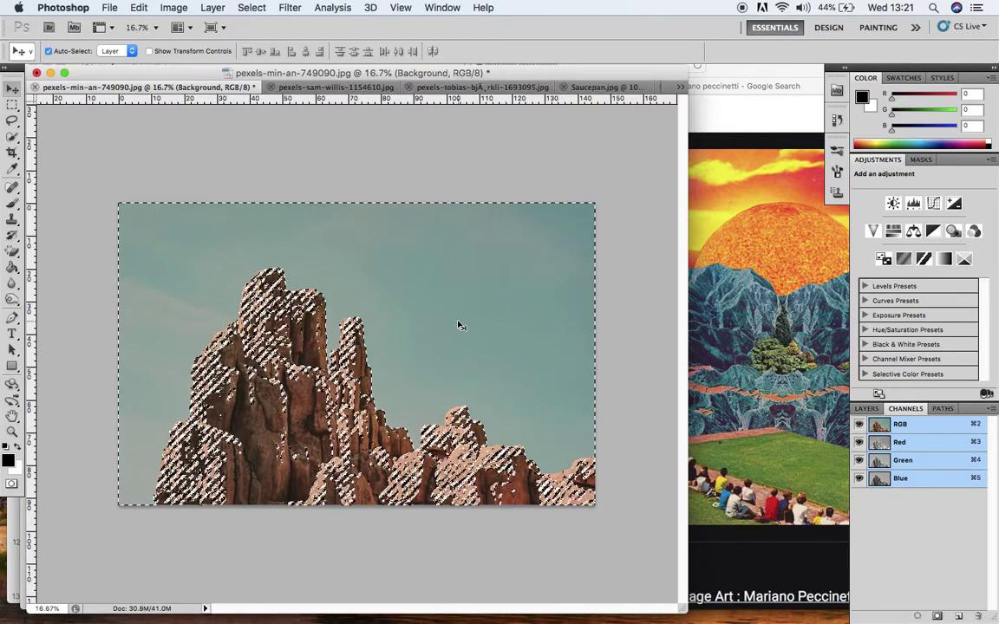
key(super+d)
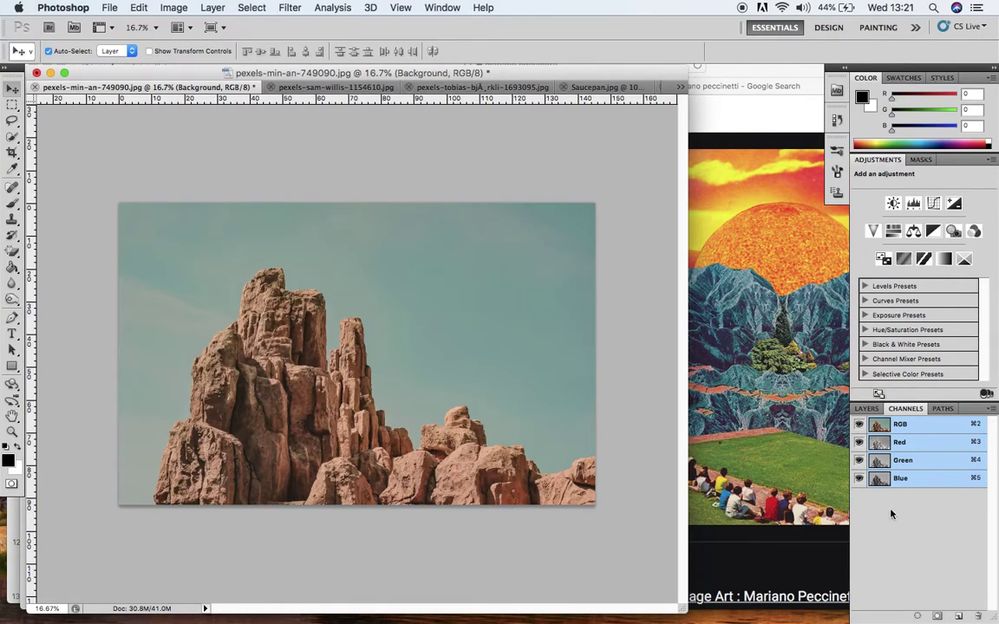
Add an unmasked Solid Color fill layer directly above the Background, beneath the peach fill layer
click(867, 409)
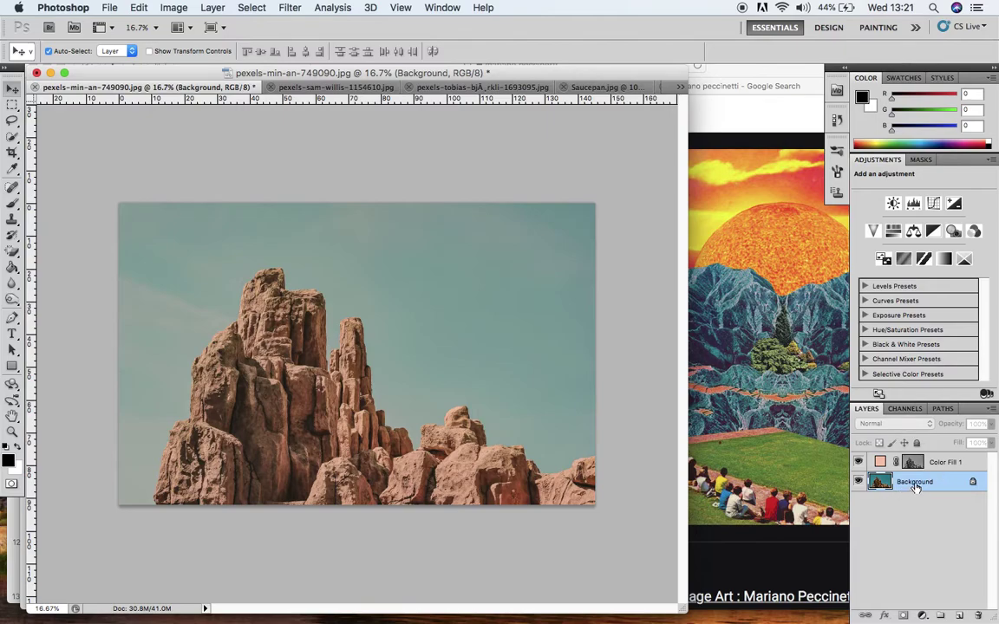
click(922, 615)
click(932, 341)
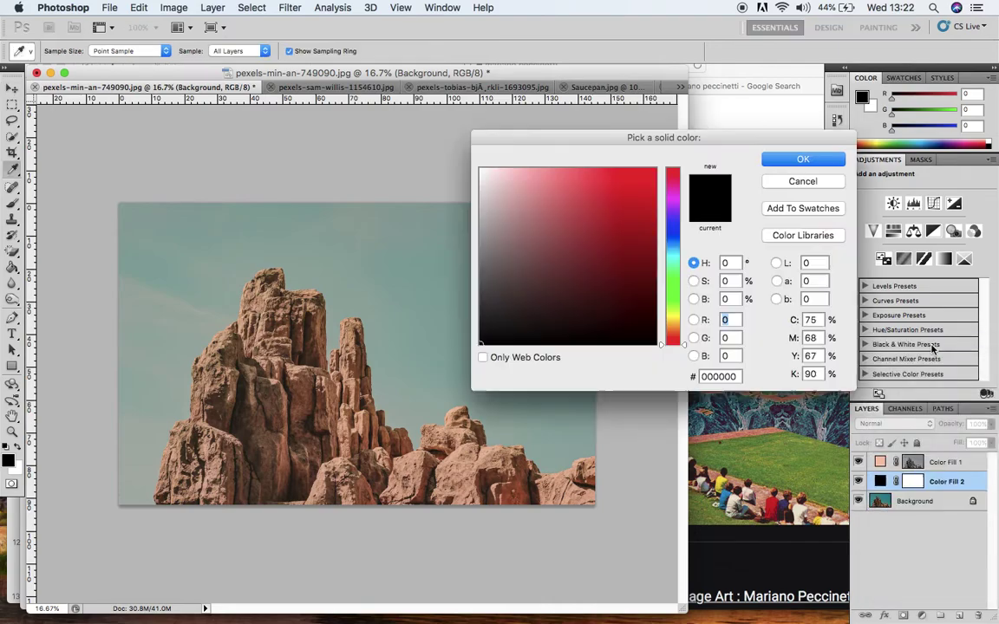
Set the new fill layer's colour to dark purple #2b023c and deselect the layers
drag(584, 142, 531, 140)
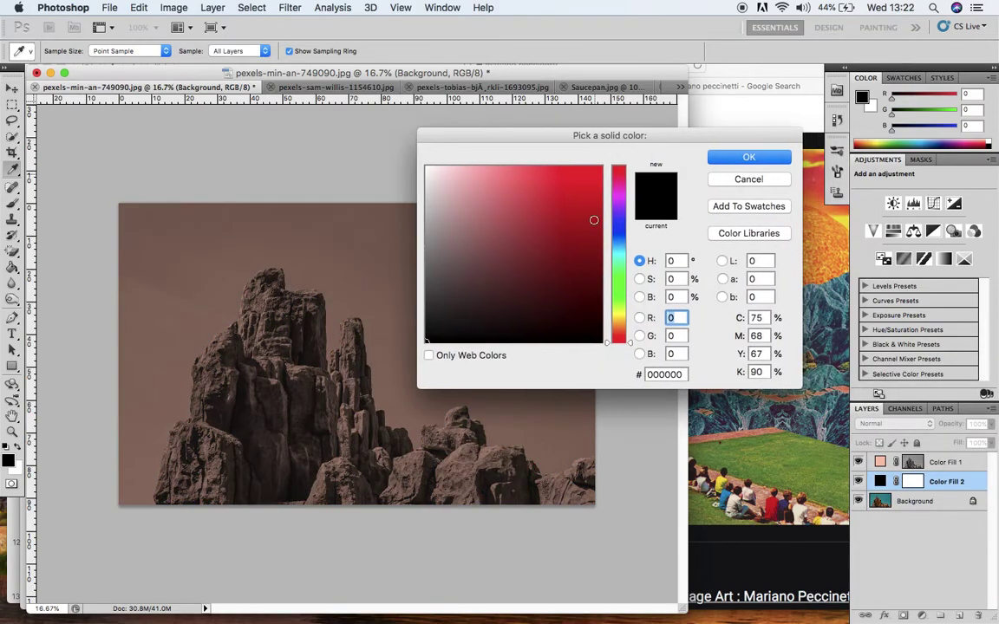
mouse_move(607, 209)
mouse_down()
mouse_move(620, 206)
mouse_move(623, 184)
mouse_move(626, 214)
mouse_move(620, 205)
mouse_up()
click(569, 226)
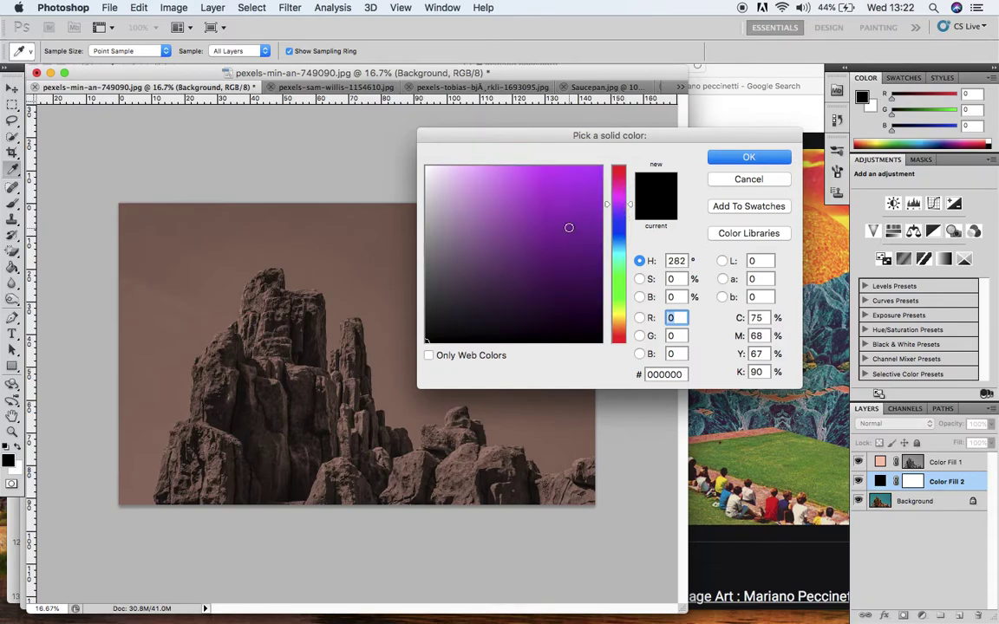
click(596, 236)
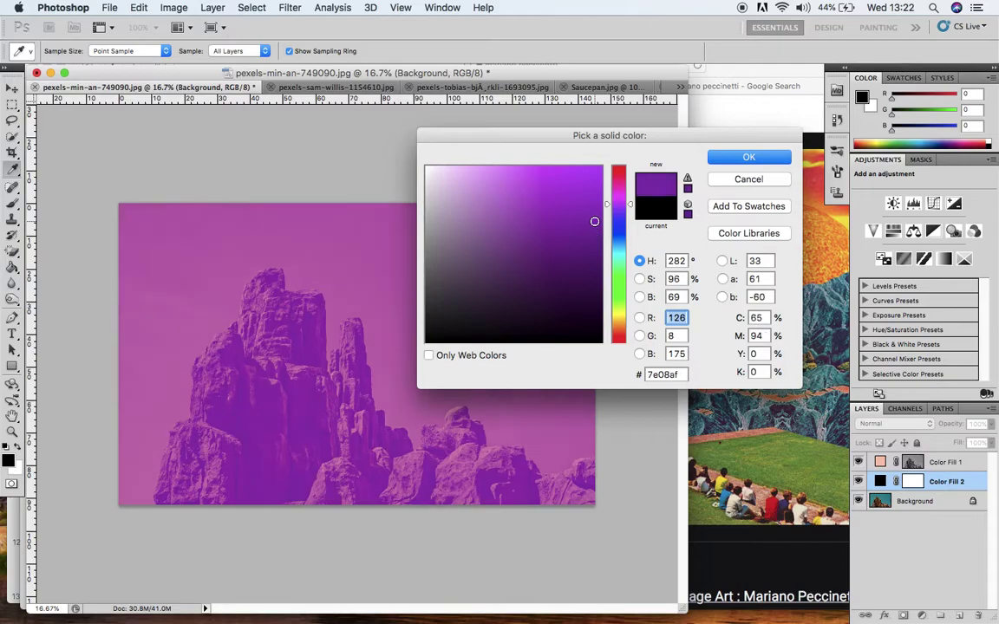
click(594, 283)
click(595, 294)
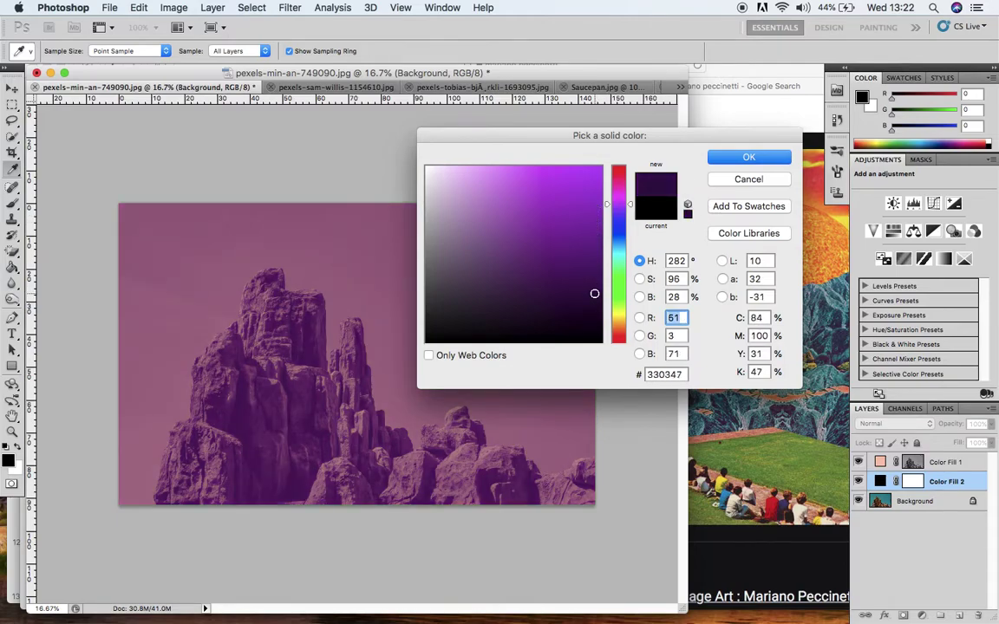
click(595, 301)
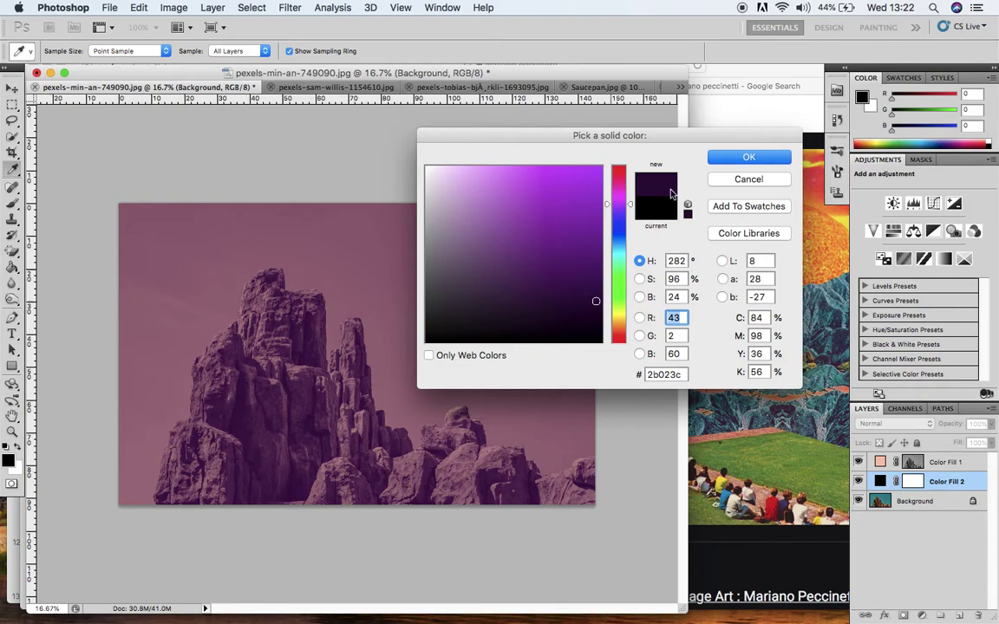
click(716, 163)
key(v)
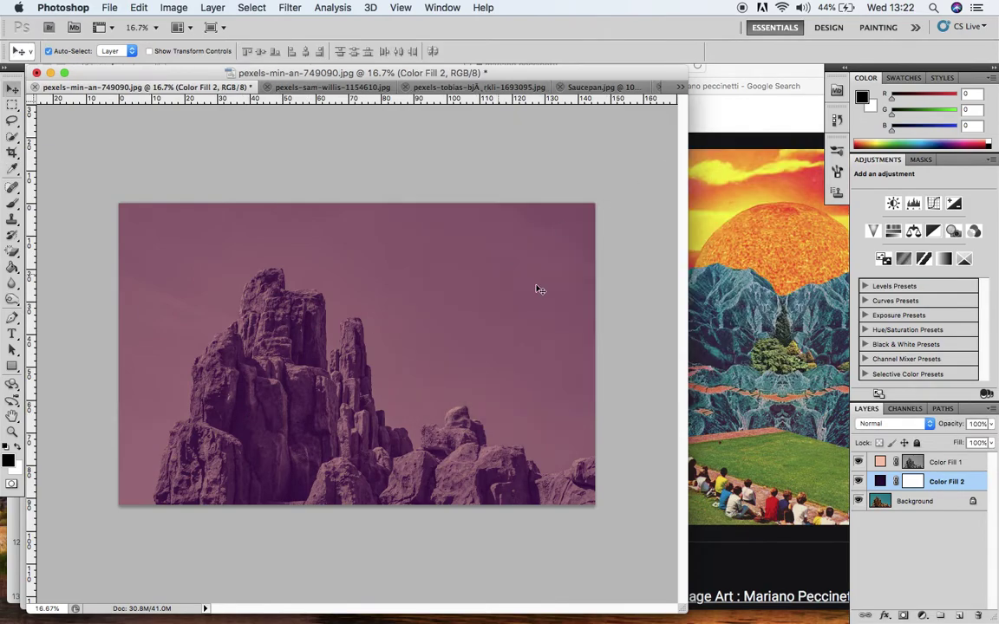
click(936, 537)
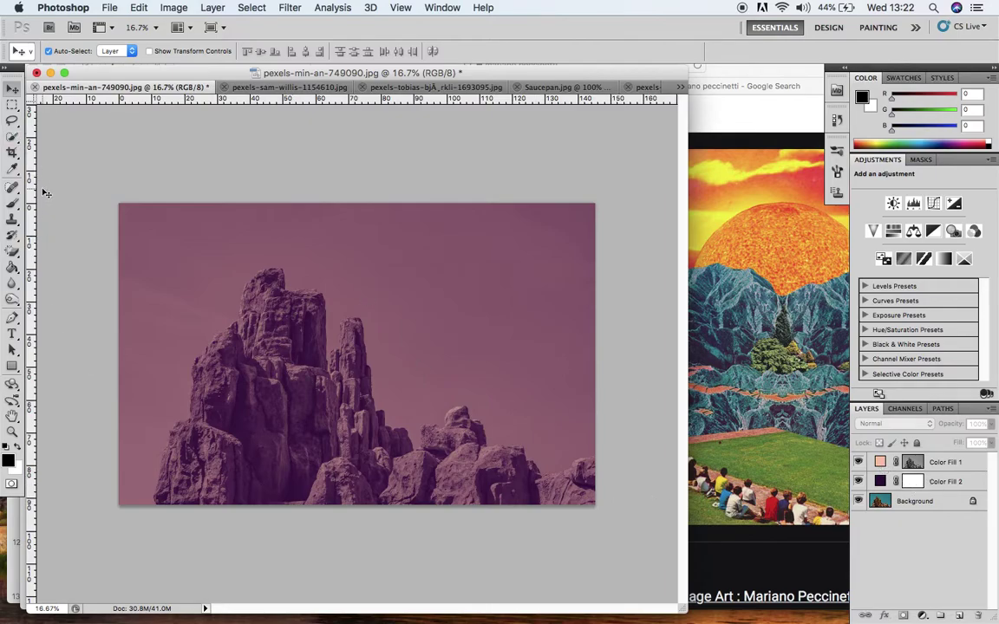
Select the whole rock formation on the Background layer with the Quick Selection tool
click(14, 138)
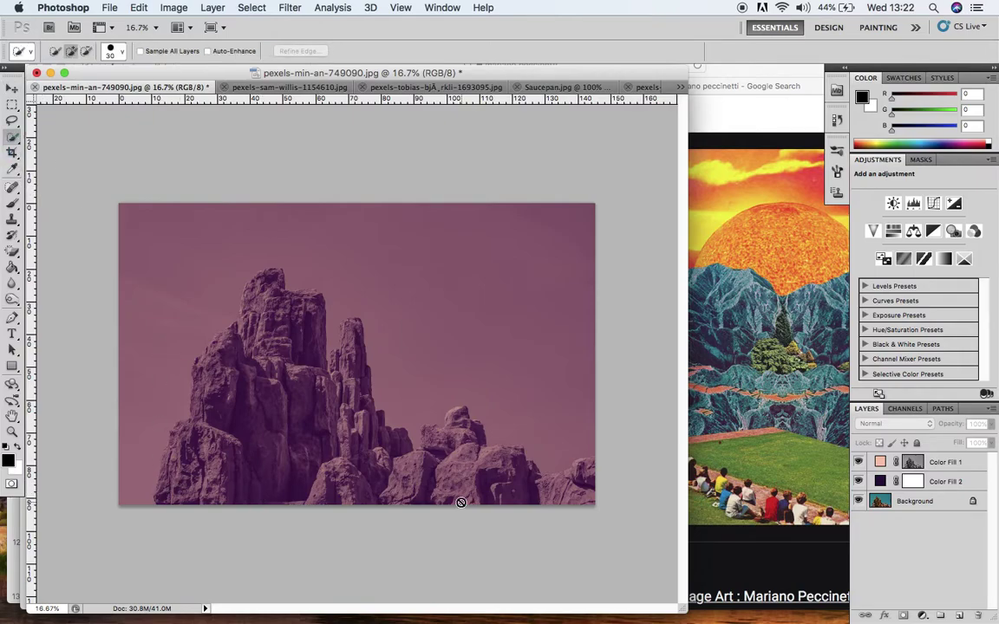
click(914, 507)
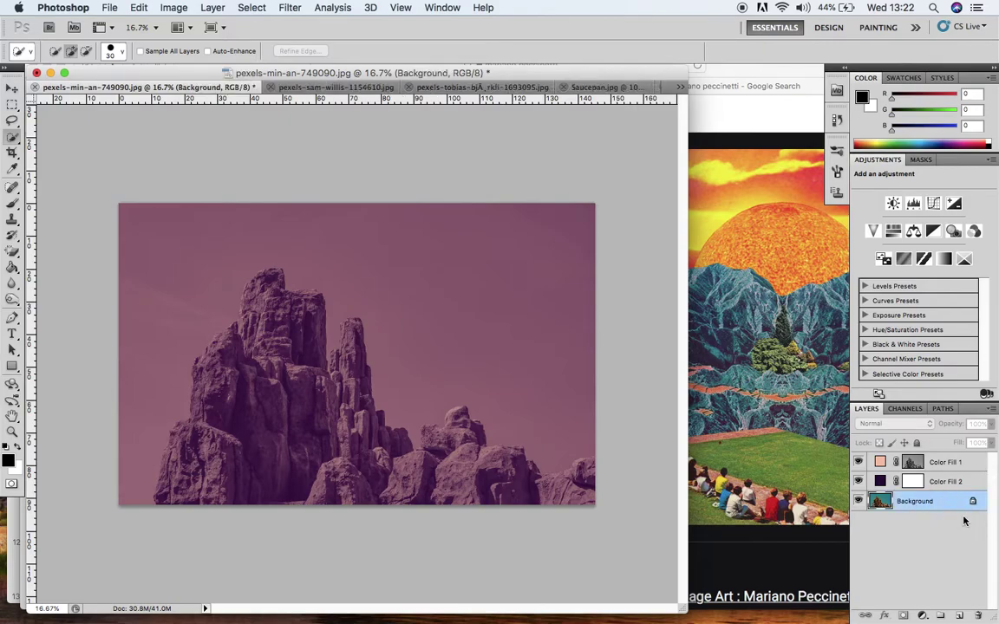
click(938, 576)
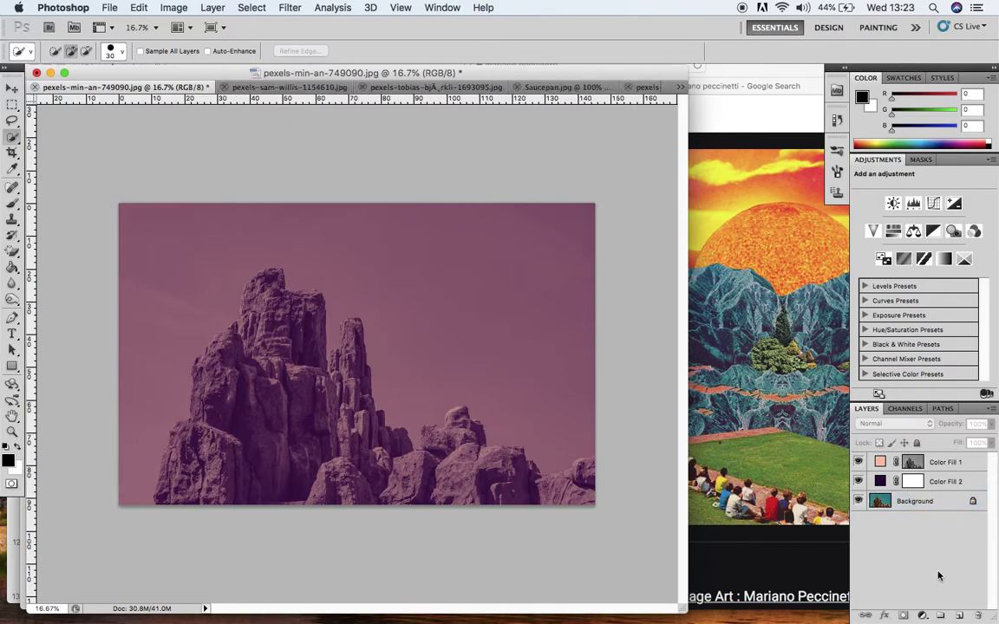
click(922, 507)
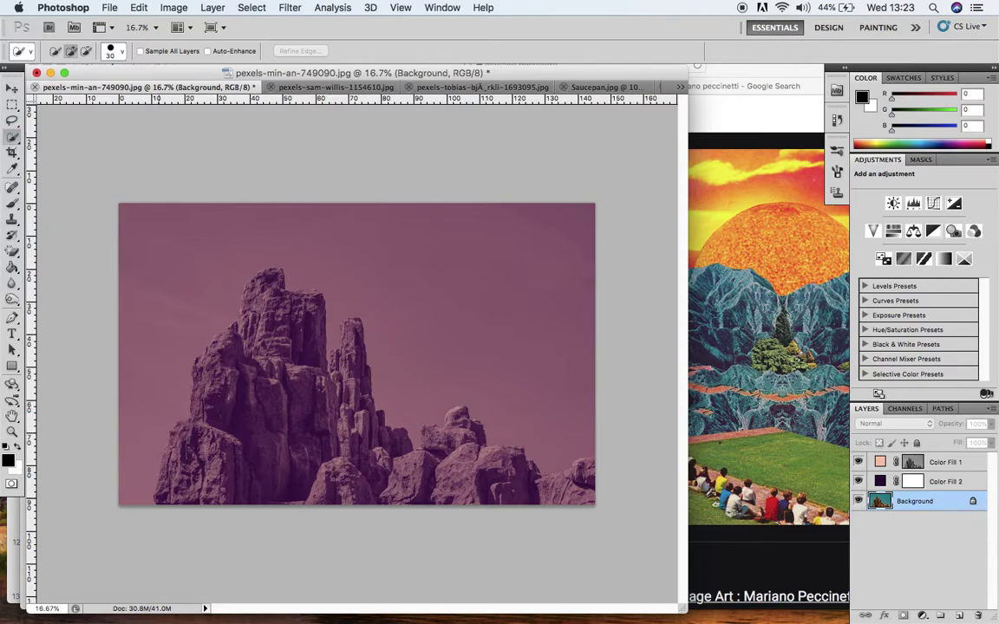
drag(153, 418, 208, 338)
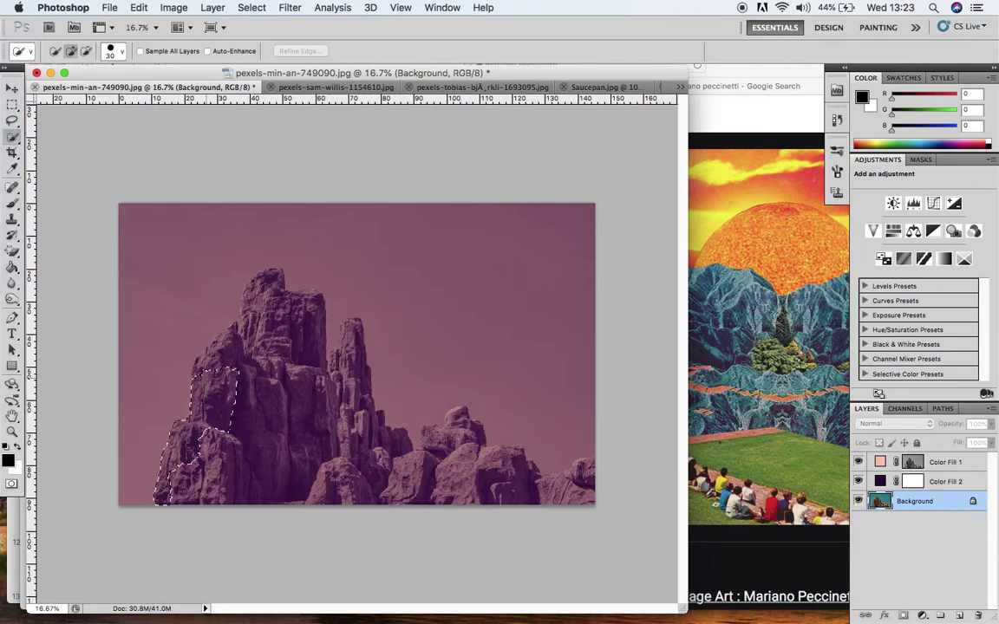
mouse_move(213, 377)
mouse_down()
mouse_move(231, 329)
mouse_move(256, 351)
mouse_move(275, 321)
mouse_move(260, 297)
mouse_move(273, 273)
mouse_move(312, 330)
mouse_move(321, 390)
mouse_move(299, 403)
mouse_move(321, 477)
mouse_move(349, 424)
mouse_move(356, 338)
mouse_move(382, 459)
mouse_move(405, 438)
mouse_move(422, 459)
mouse_move(433, 455)
mouse_move(442, 442)
mouse_move(434, 429)
mouse_move(460, 421)
mouse_move(481, 444)
mouse_move(479, 459)
mouse_move(581, 473)
mouse_up()
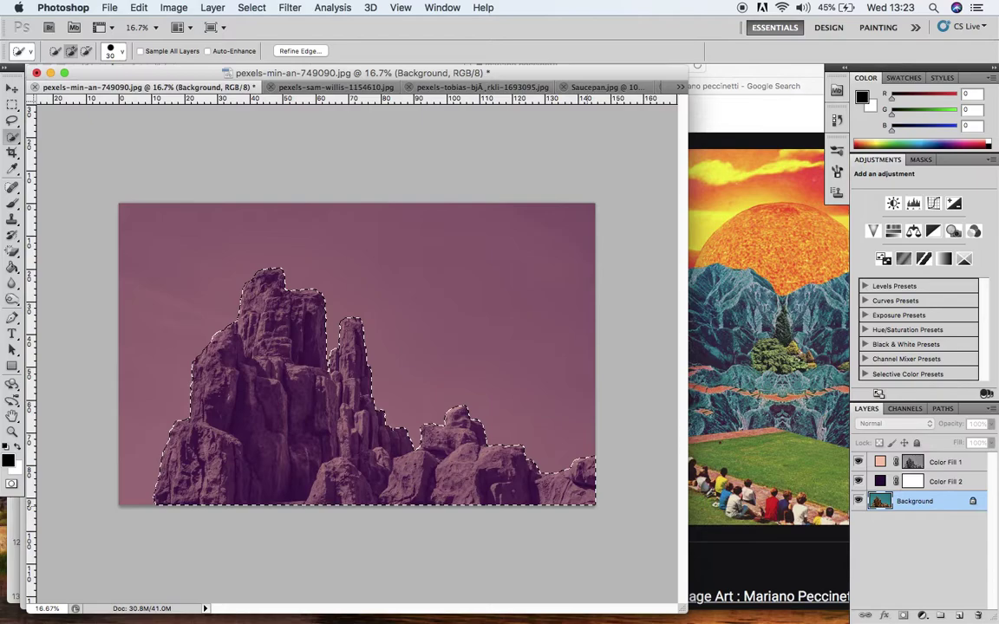
Try pasting the copied rocks into the aurora collage, undo the paste and clear the rock selection
click(342, 89)
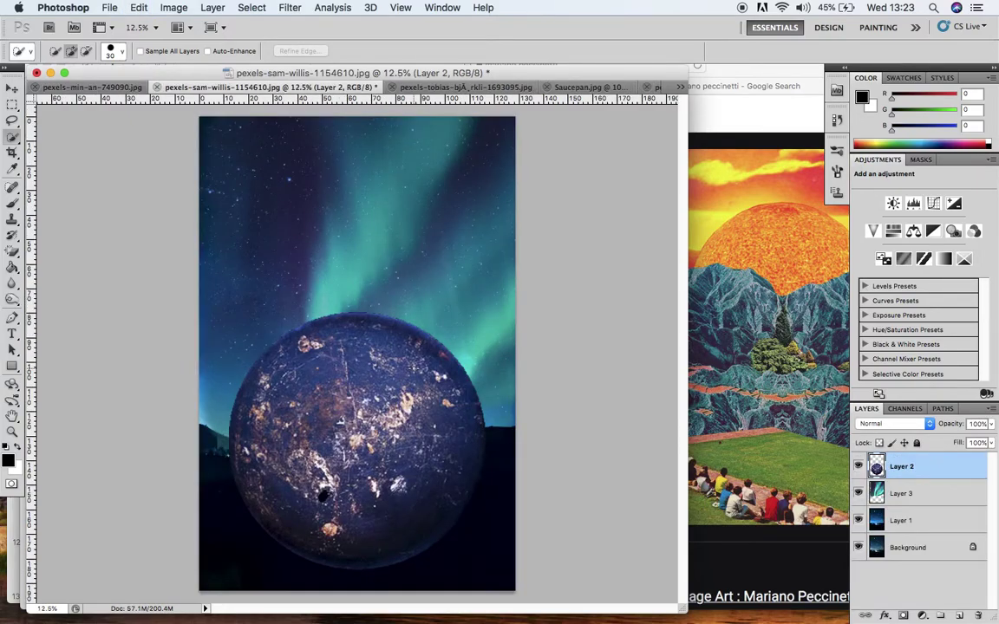
key(super+v)
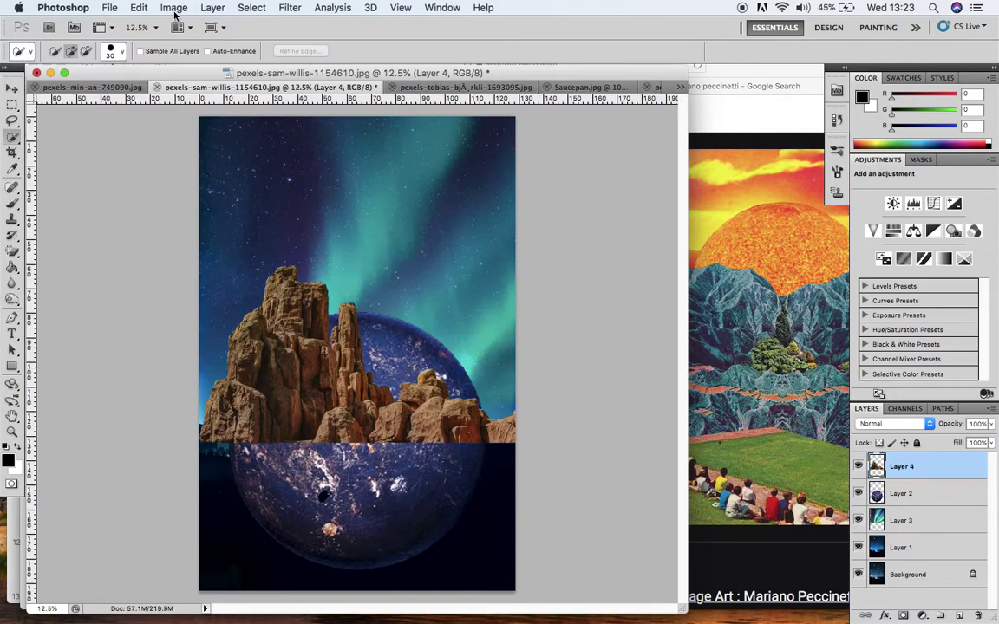
click(139, 8)
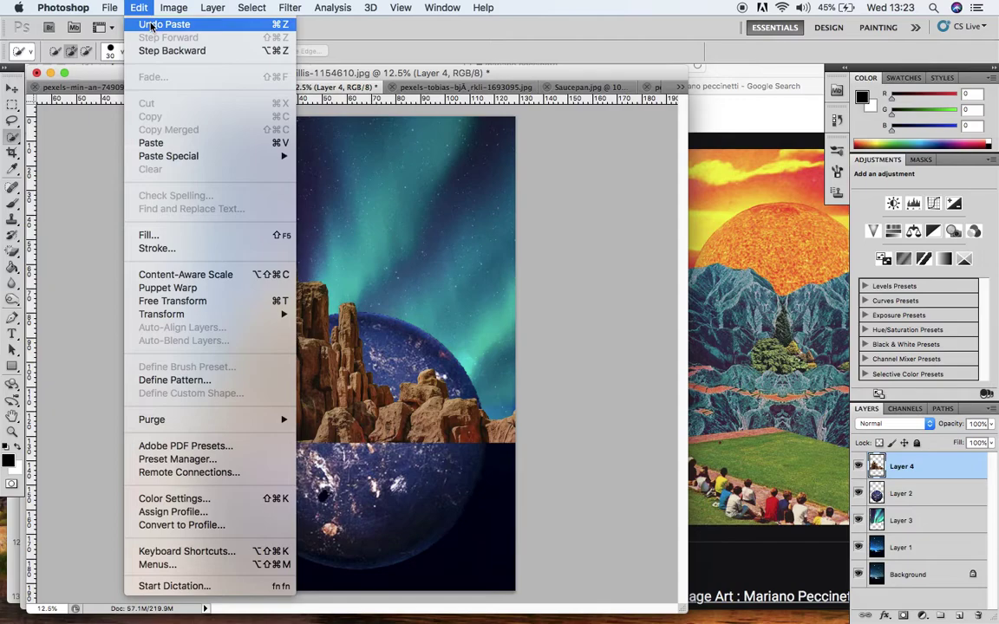
click(165, 27)
click(101, 89)
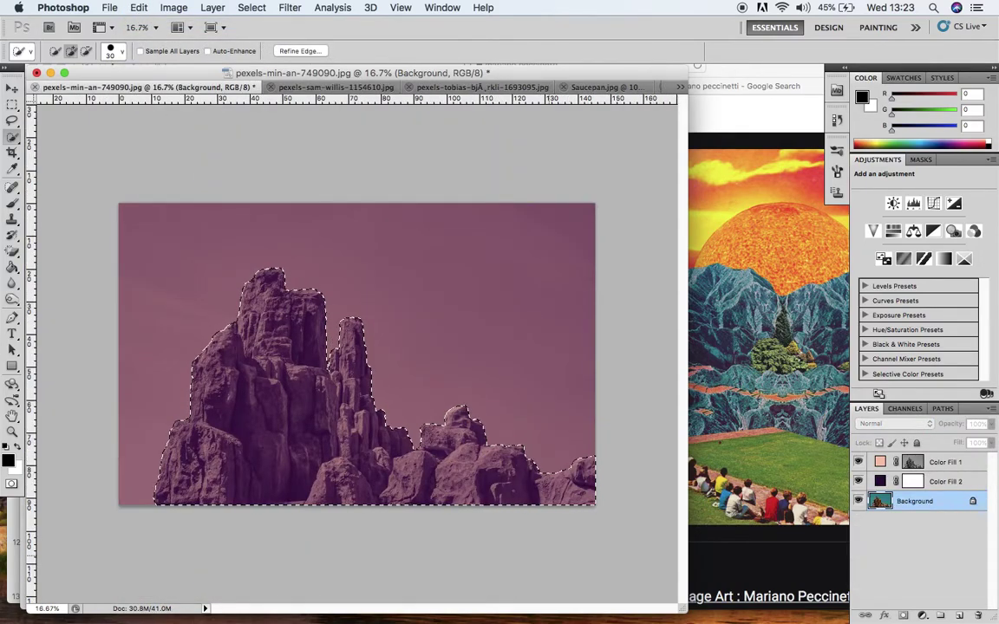
key(super+d)
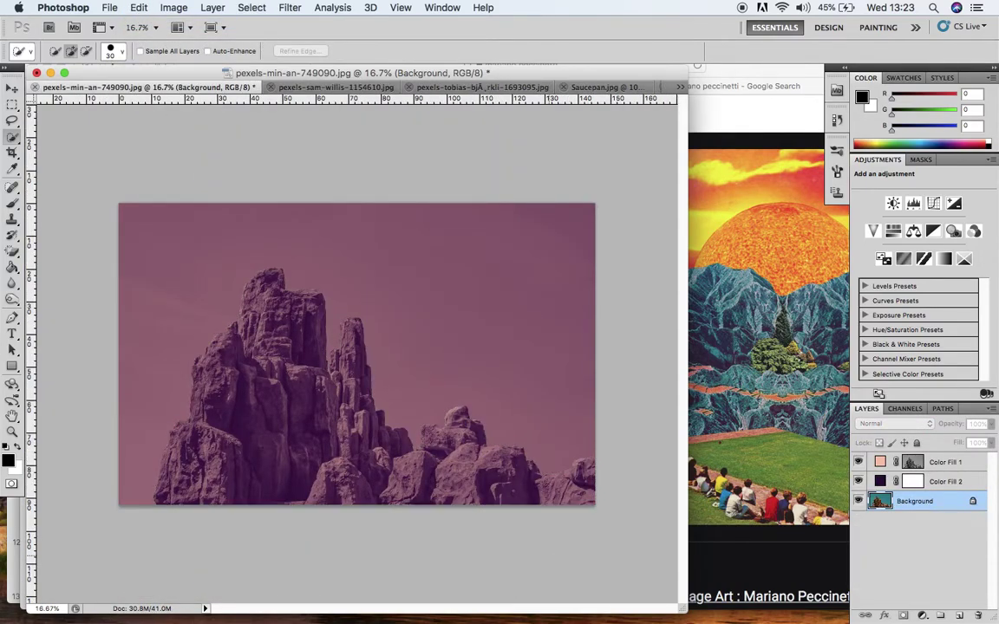
Merge the peach and purple fill layers and the Background into one layer with Merge Visible
click(946, 463)
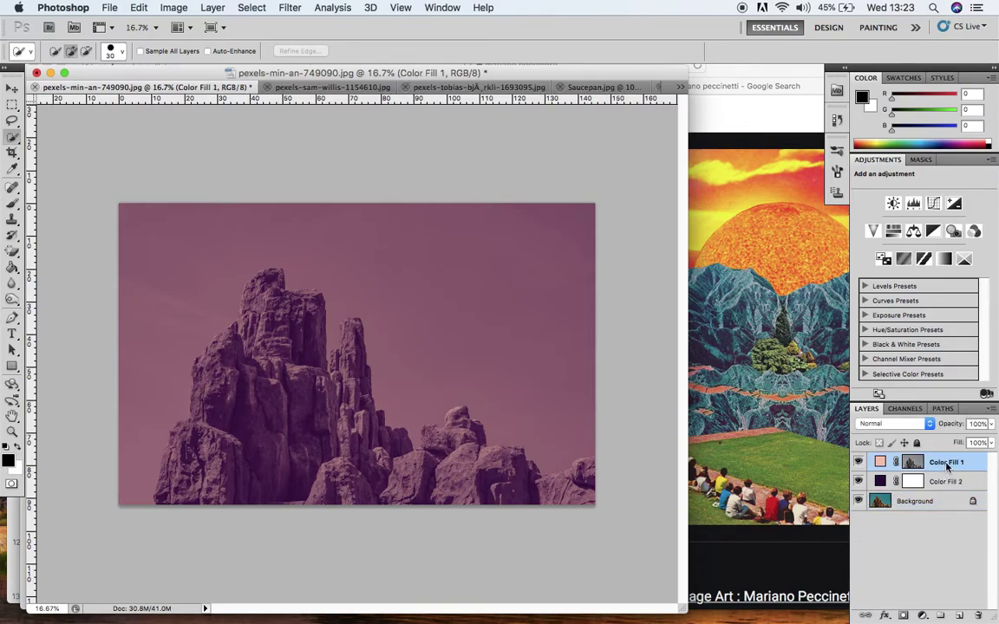
right_click(947, 465)
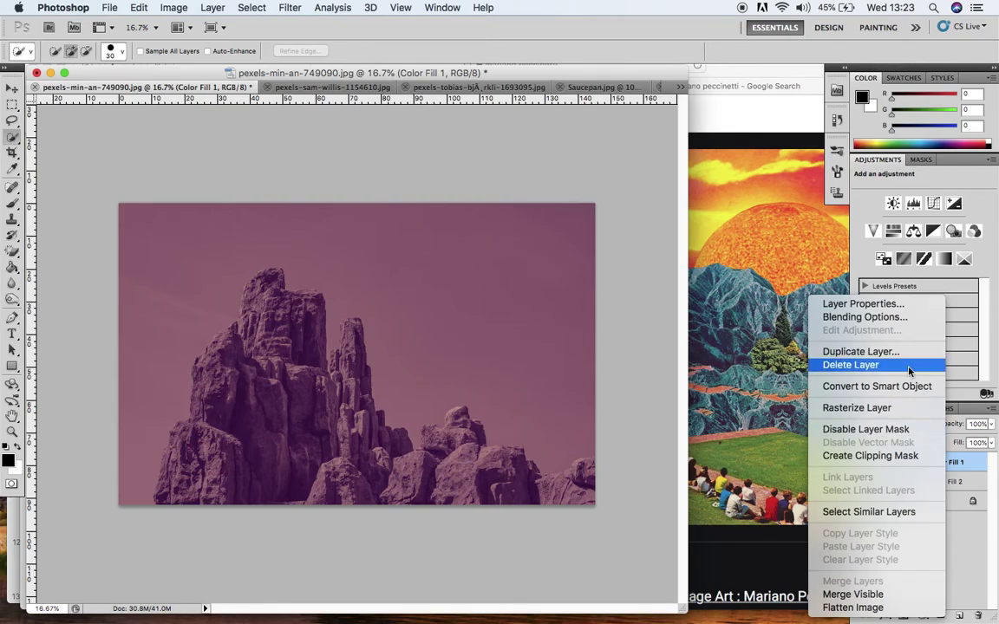
click(874, 595)
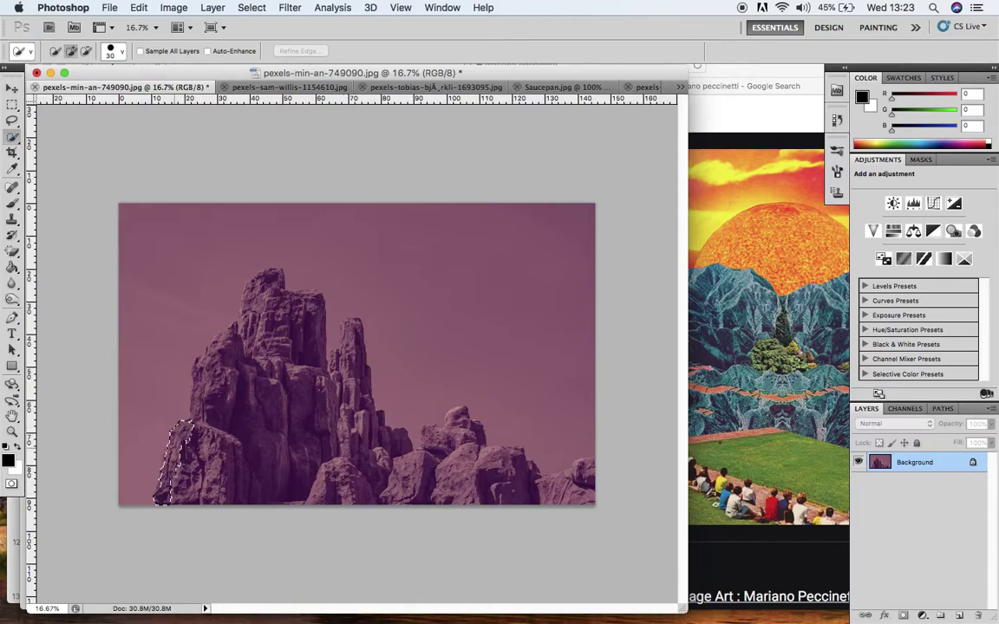
Try to select the rocks in the merged purple image with the 30 px Quick Selection brush, clearing each attempt
mouse_move(202, 397)
mouse_down()
mouse_move(192, 414)
mouse_move(207, 299)
mouse_move(232, 260)
mouse_move(273, 276)
mouse_move(260, 261)
mouse_move(290, 270)
mouse_move(299, 333)
mouse_move(291, 442)
mouse_move(351, 364)
mouse_up()
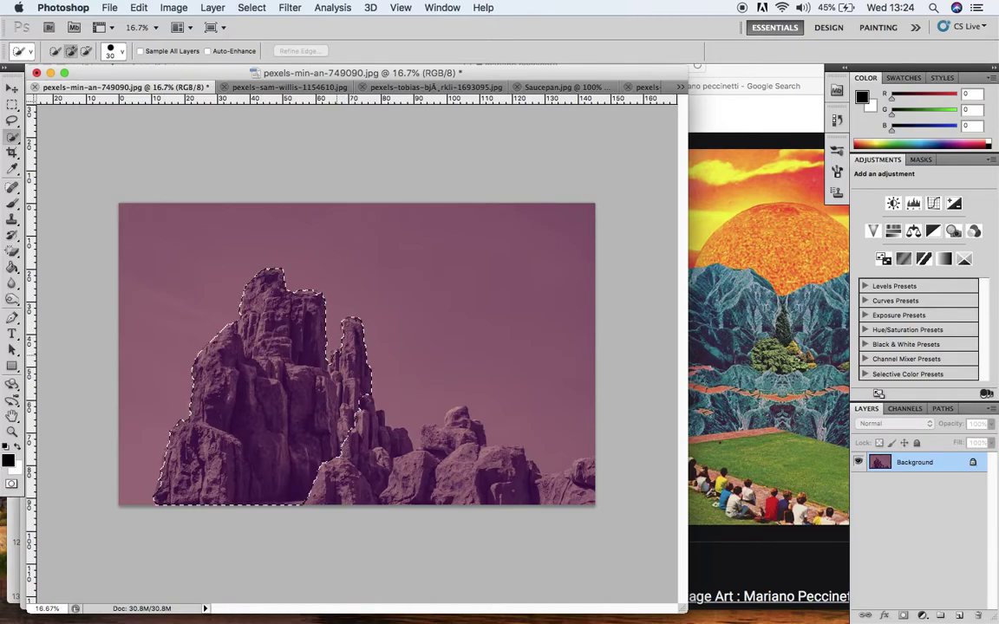
click(340, 330)
drag(314, 397, 395, 433)
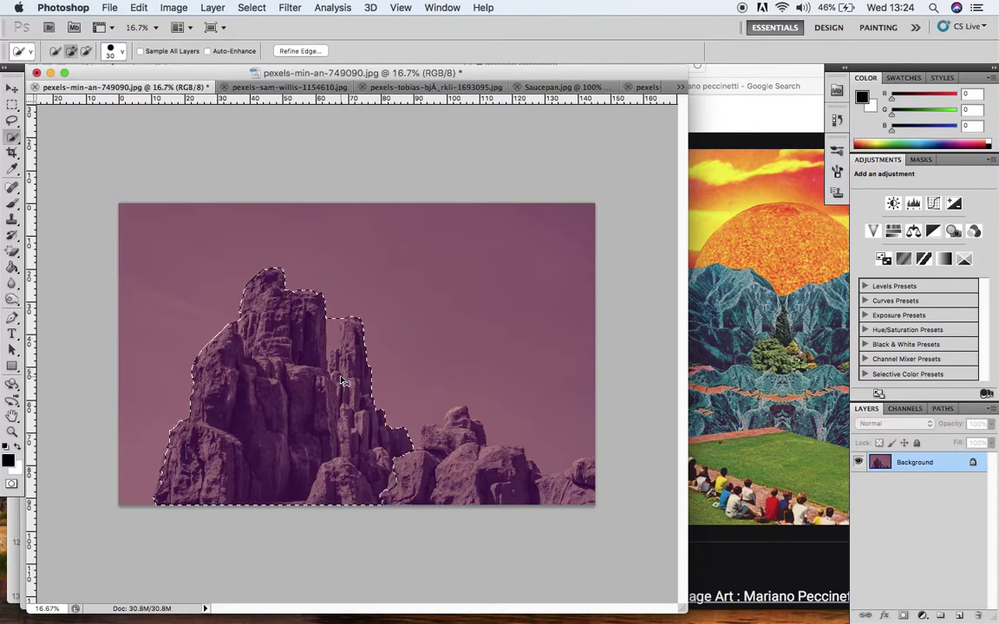
key(super+d)
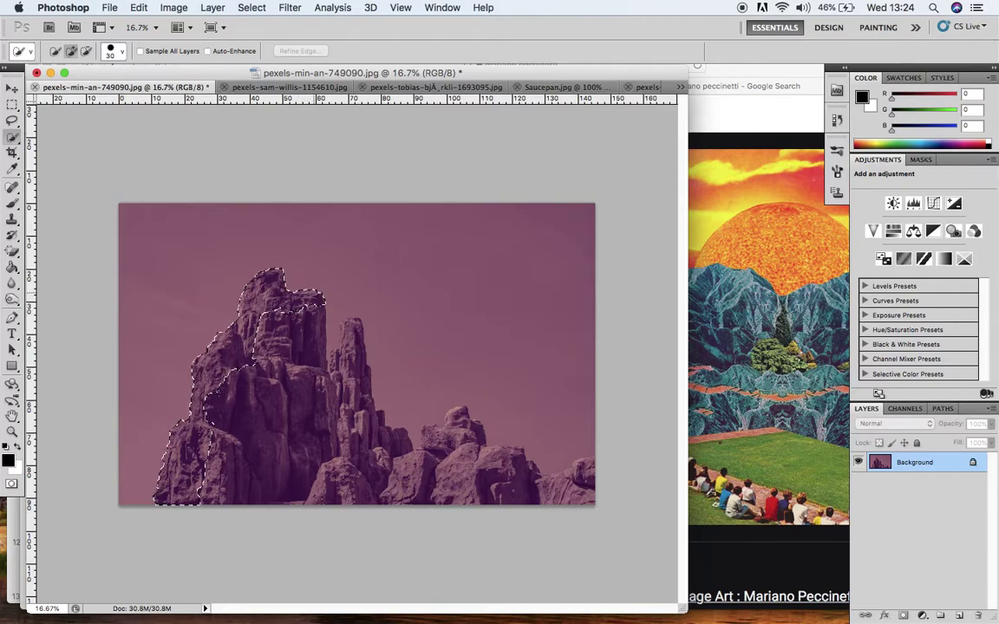
mouse_move(278, 346)
mouse_down()
mouse_move(294, 416)
mouse_move(299, 312)
mouse_up()
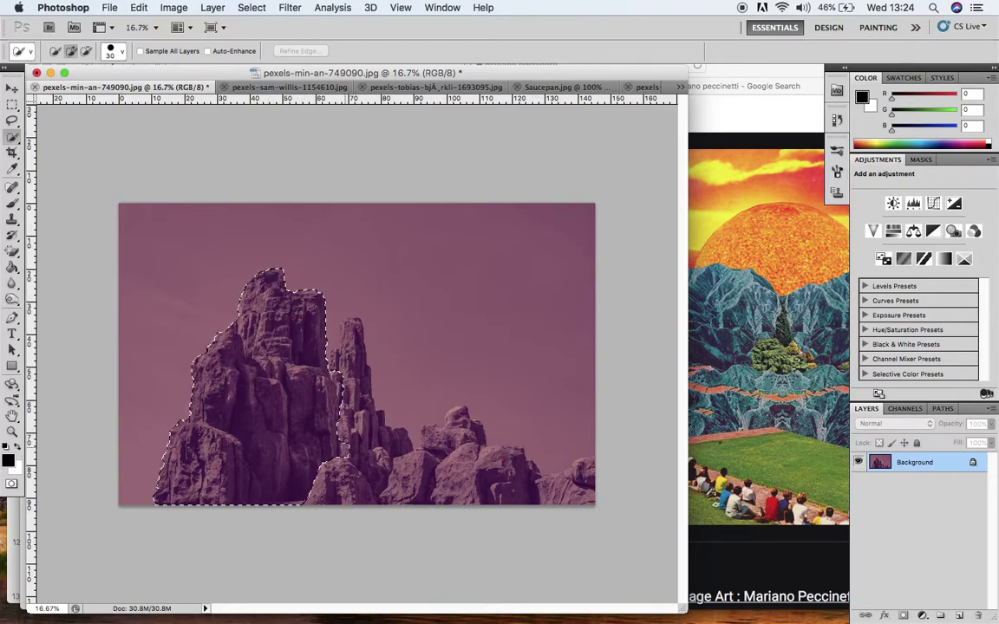
mouse_move(342, 429)
mouse_down()
mouse_move(351, 334)
mouse_move(368, 398)
mouse_move(395, 438)
mouse_up()
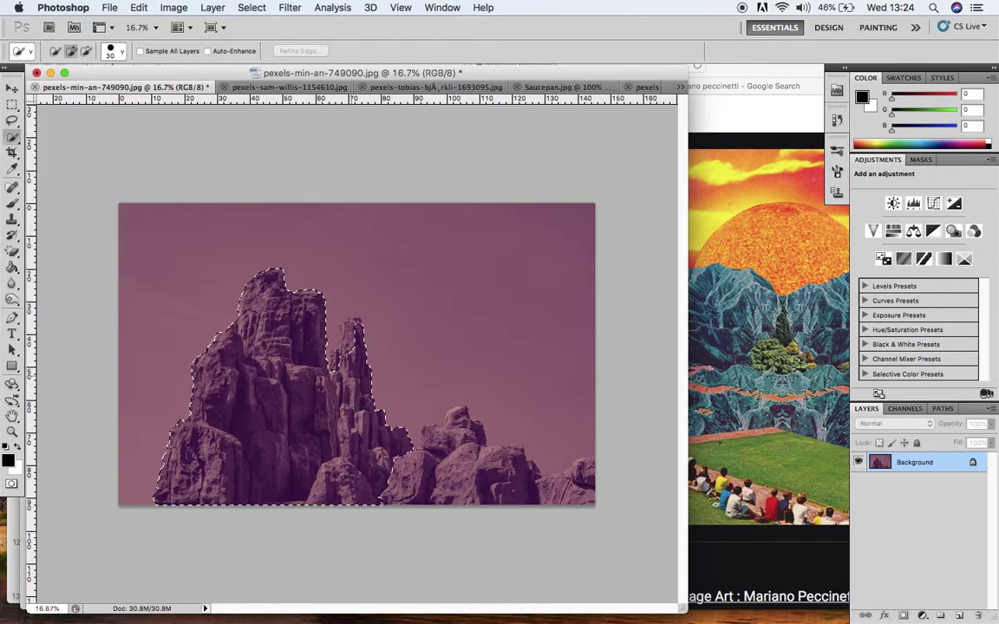
drag(339, 364, 338, 327)
drag(381, 407, 425, 468)
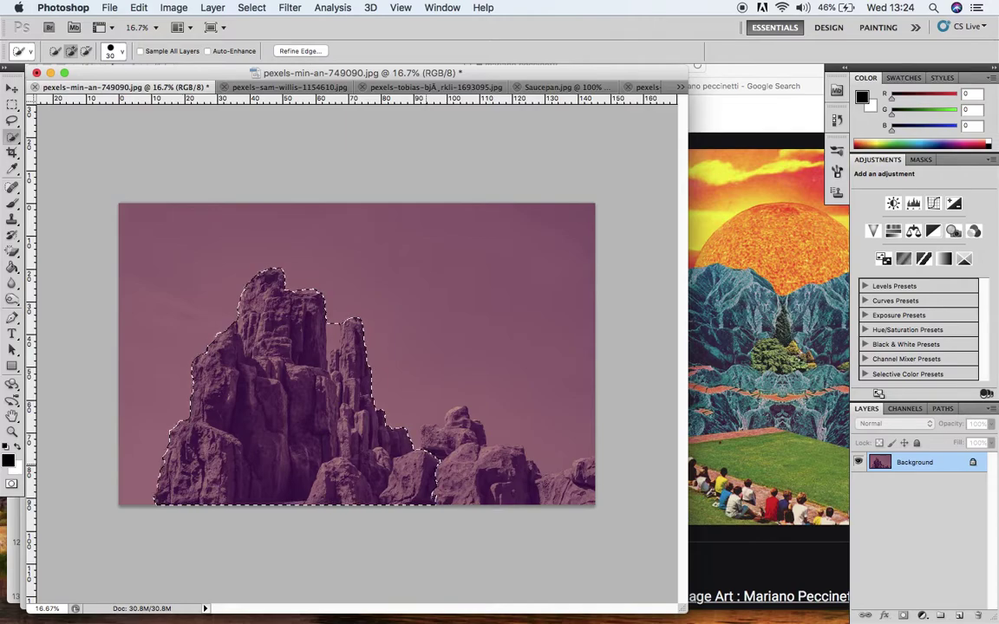
key(super+d)
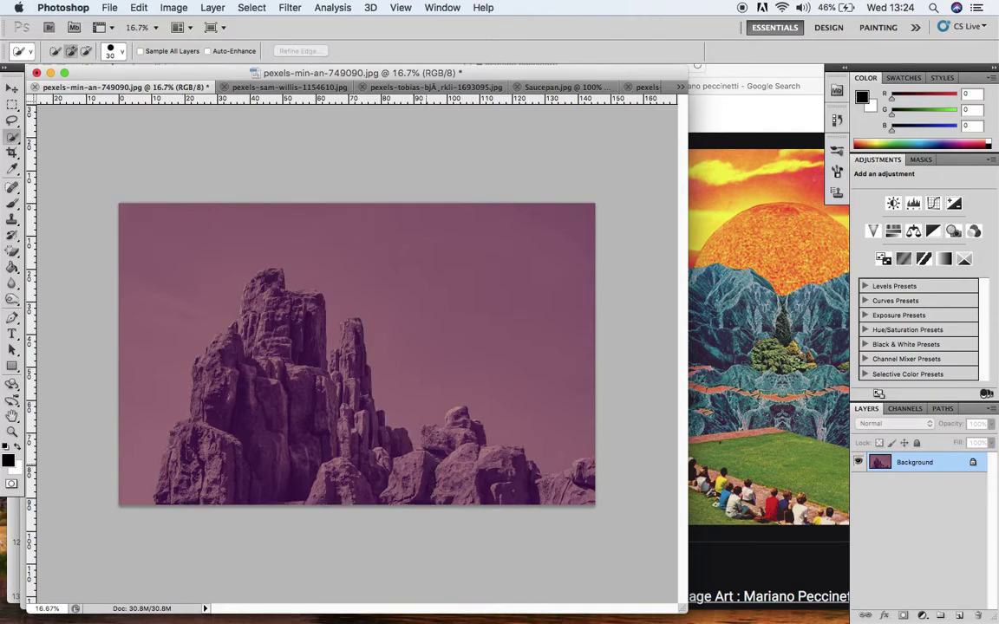
Try Quick Selection along the rocks' left side at 33.3% zoom with the 30 px brush, and clear it
key(super+equal)
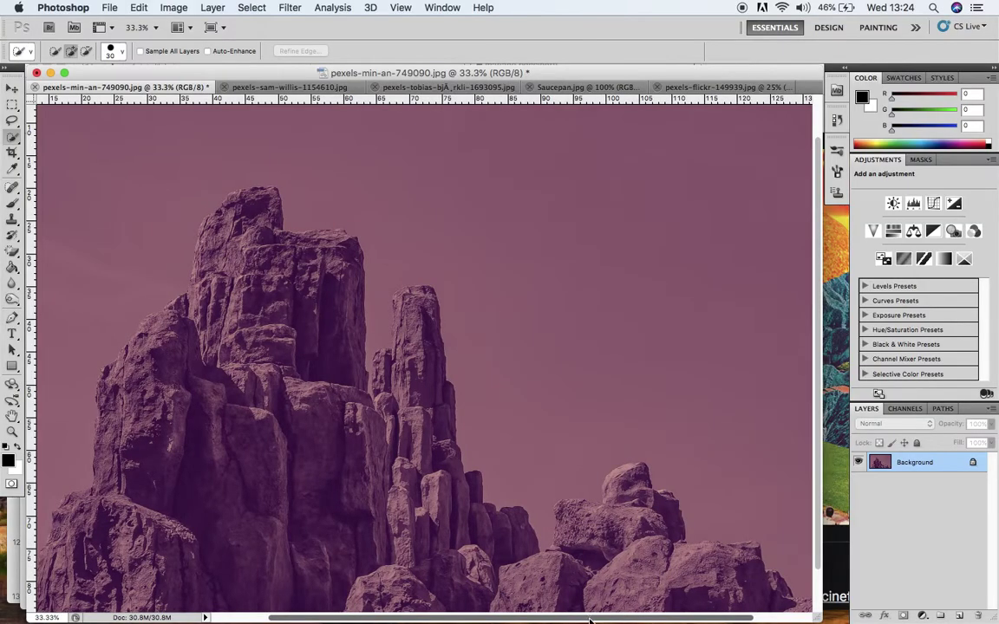
drag(588, 621, 533, 621)
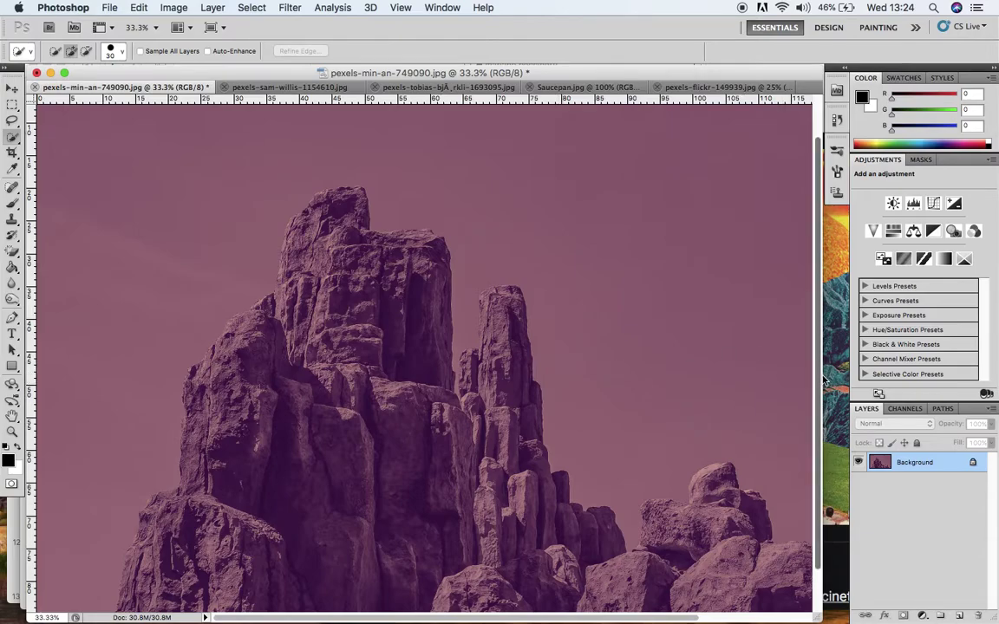
scroll(737, 416, down, 2)
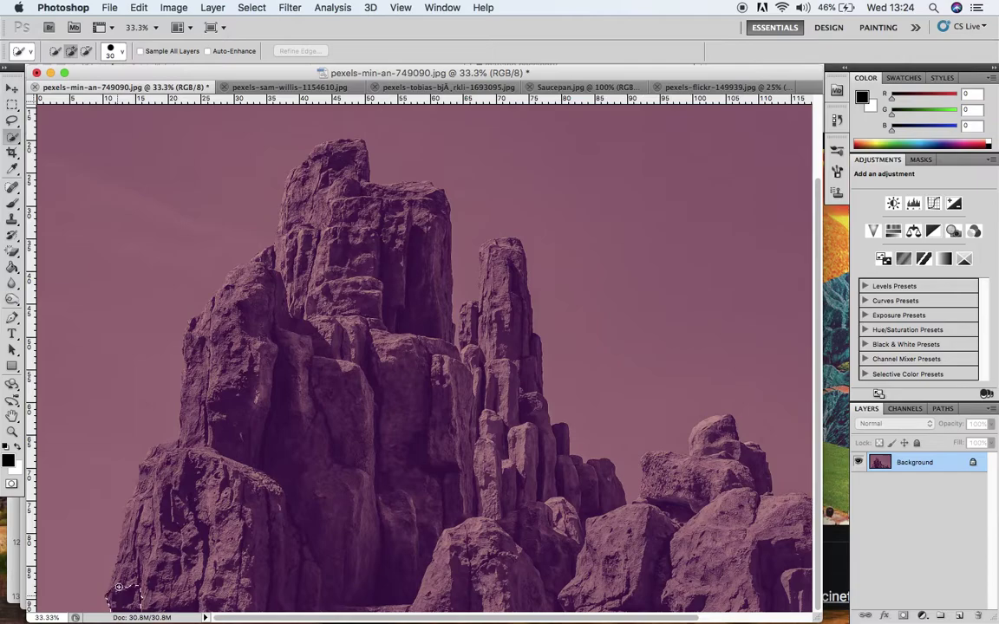
mouse_move(148, 462)
mouse_down()
mouse_move(194, 332)
mouse_move(178, 293)
mouse_move(195, 299)
mouse_move(230, 285)
mouse_move(269, 207)
mouse_move(284, 223)
mouse_move(252, 212)
mouse_move(273, 169)
mouse_move(292, 178)
mouse_move(279, 152)
mouse_move(291, 139)
mouse_move(346, 143)
mouse_move(333, 161)
mouse_move(351, 208)
mouse_up()
key(super+d)
Set the Quick Selection brush to 18 px and select the main rock mass and the front boulders in the purple image
click(110, 50)
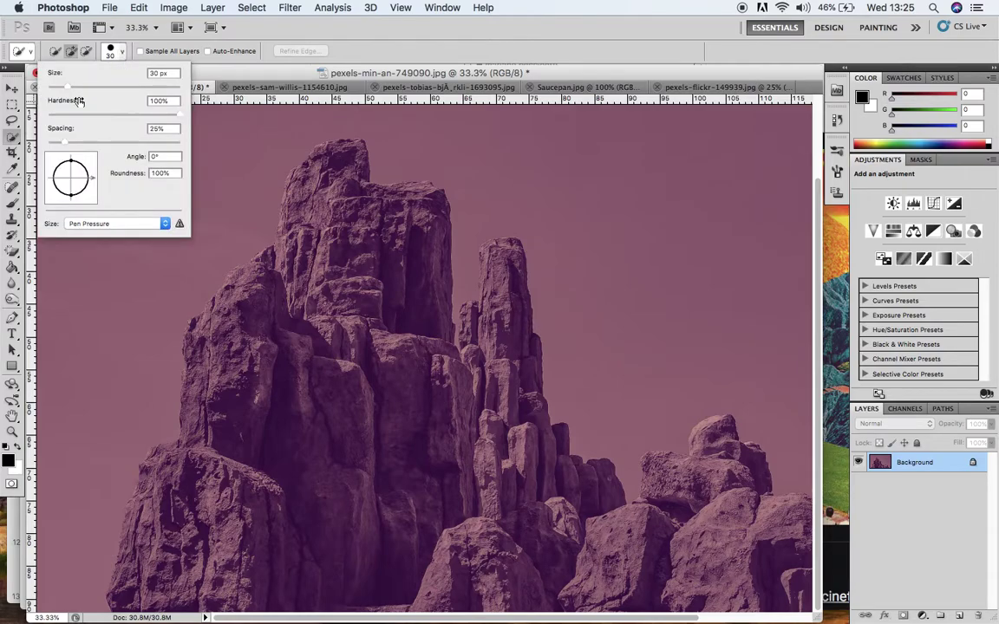
drag(66, 89, 58, 89)
key(Return)
click(119, 604)
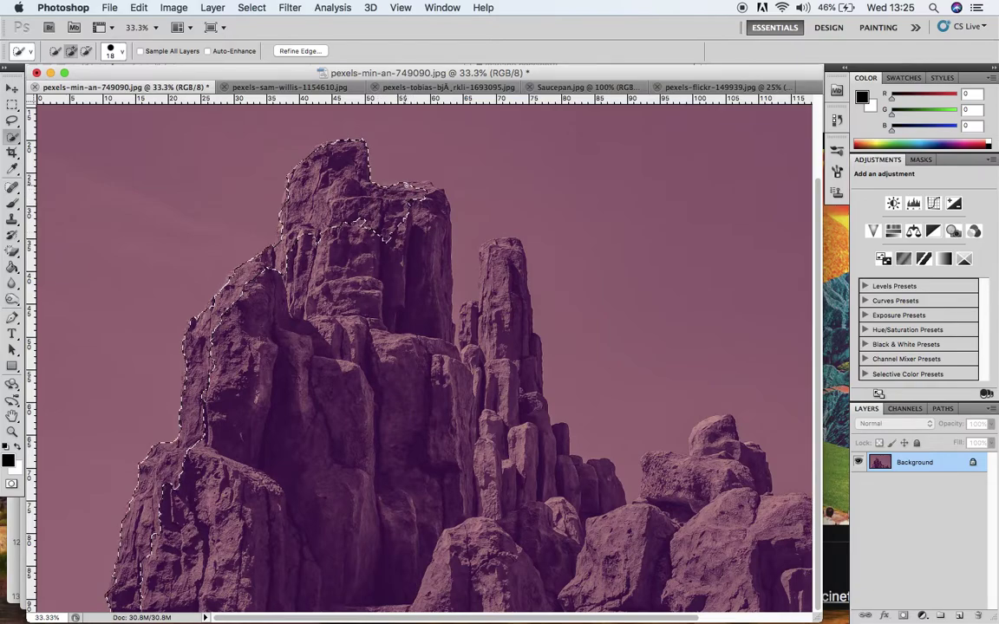
mouse_move(395, 201)
mouse_down()
mouse_move(427, 187)
mouse_move(407, 225)
mouse_move(406, 277)
mouse_move(238, 372)
mouse_up()
mouse_move(202, 538)
mouse_down()
mouse_move(191, 485)
mouse_move(307, 544)
mouse_move(381, 520)
mouse_move(437, 531)
mouse_move(416, 485)
mouse_move(455, 374)
mouse_move(555, 520)
mouse_move(684, 556)
mouse_up()
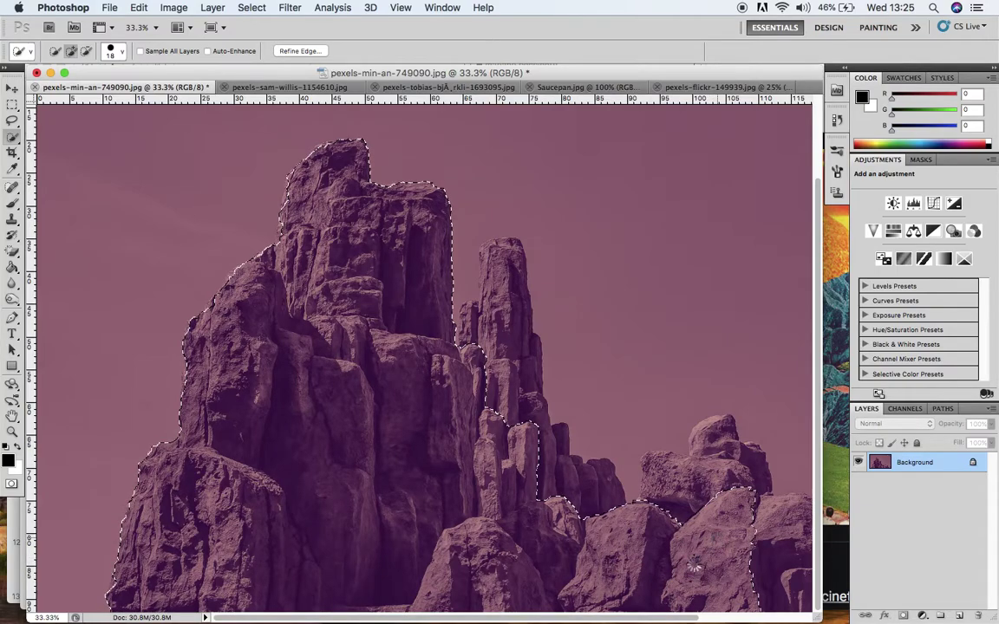
drag(625, 510, 678, 514)
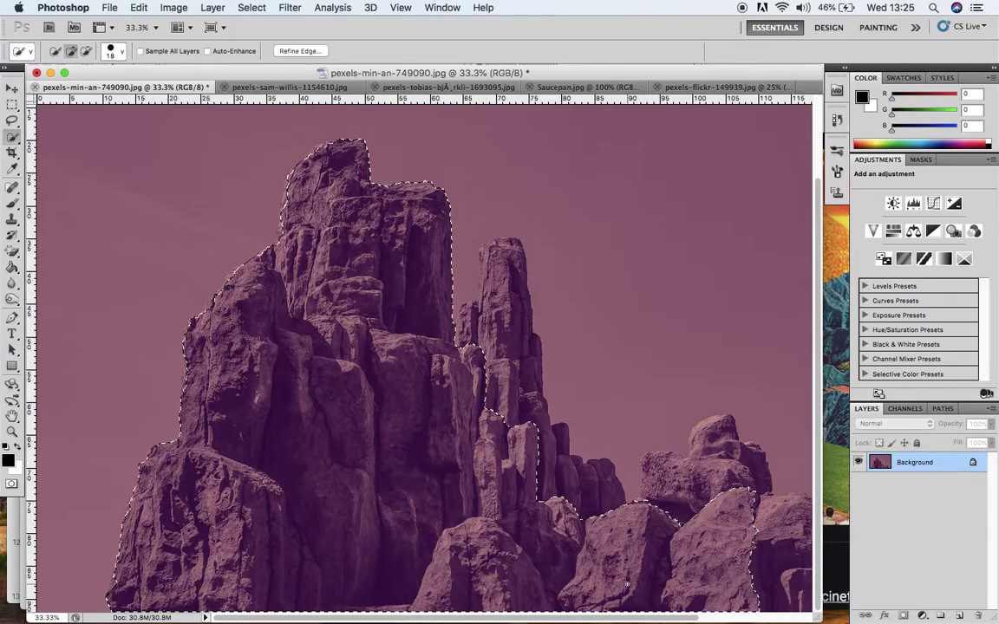
Extend the selection over the narrow middle pinnacles and step back the last stroke to drop the sky gap beside them
mouse_move(544, 532)
mouse_down()
mouse_move(547, 506)
mouse_move(571, 474)
mouse_move(522, 413)
mouse_move(508, 424)
mouse_move(513, 383)
mouse_move(479, 449)
mouse_move(511, 365)
mouse_move(496, 399)
mouse_move(495, 379)
mouse_move(527, 356)
mouse_move(508, 350)
mouse_move(500, 279)
mouse_move(468, 331)
mouse_up()
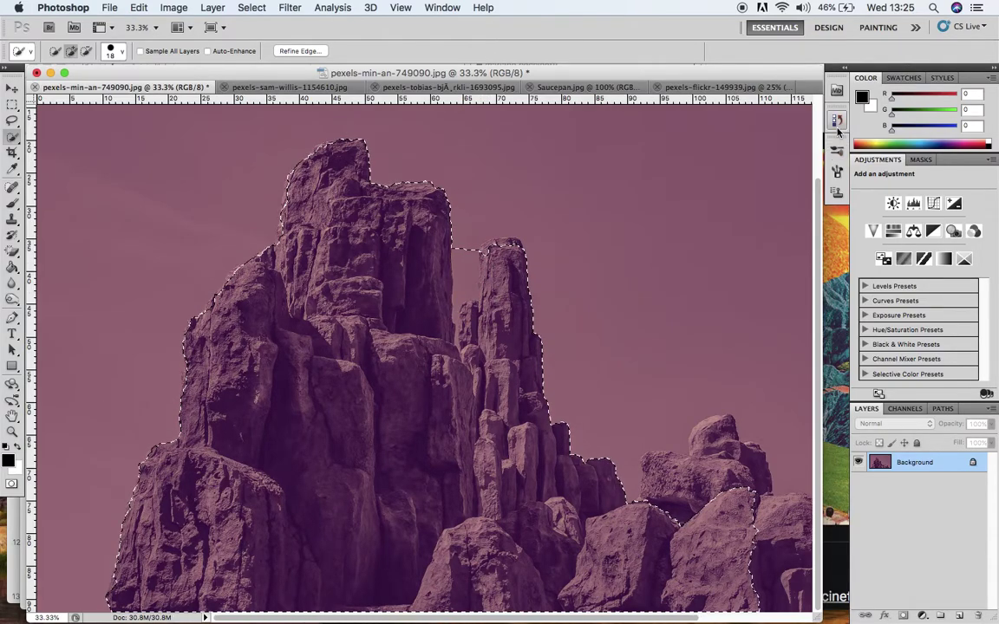
click(836, 119)
click(744, 400)
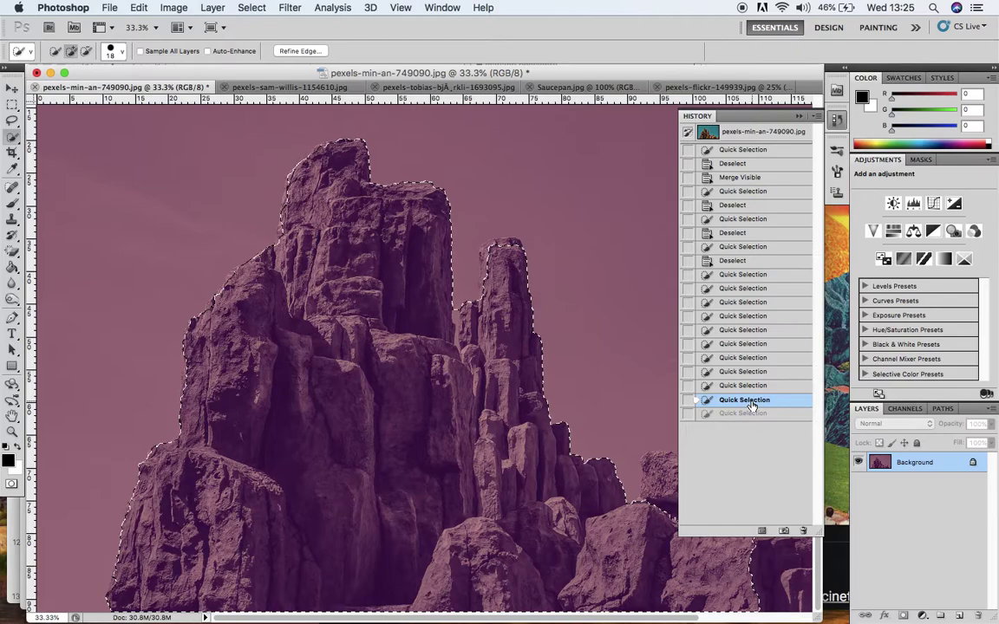
click(524, 313)
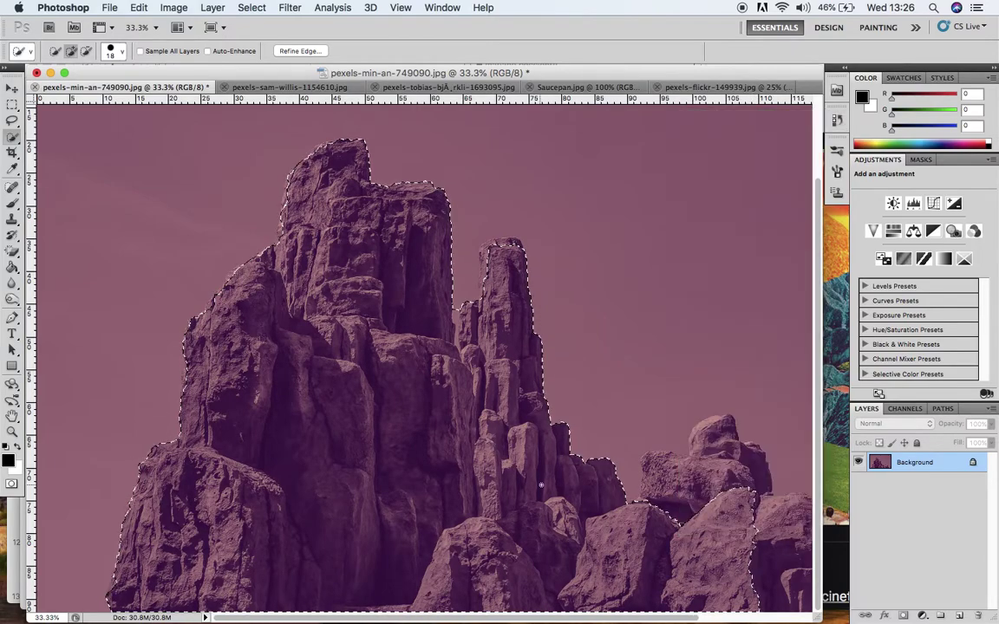
Add the raised boulder cluster and the rocks at the image's right edge to the selection
drag(685, 498, 665, 481)
mouse_move(642, 455)
mouse_down()
mouse_move(651, 463)
mouse_move(677, 455)
mouse_move(704, 424)
mouse_up()
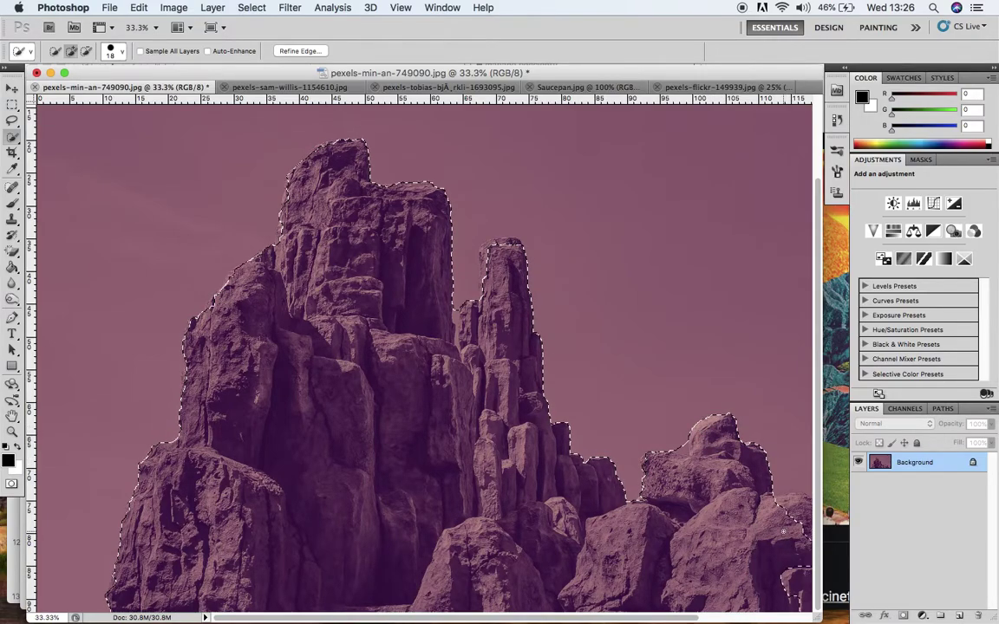
drag(726, 482, 800, 512)
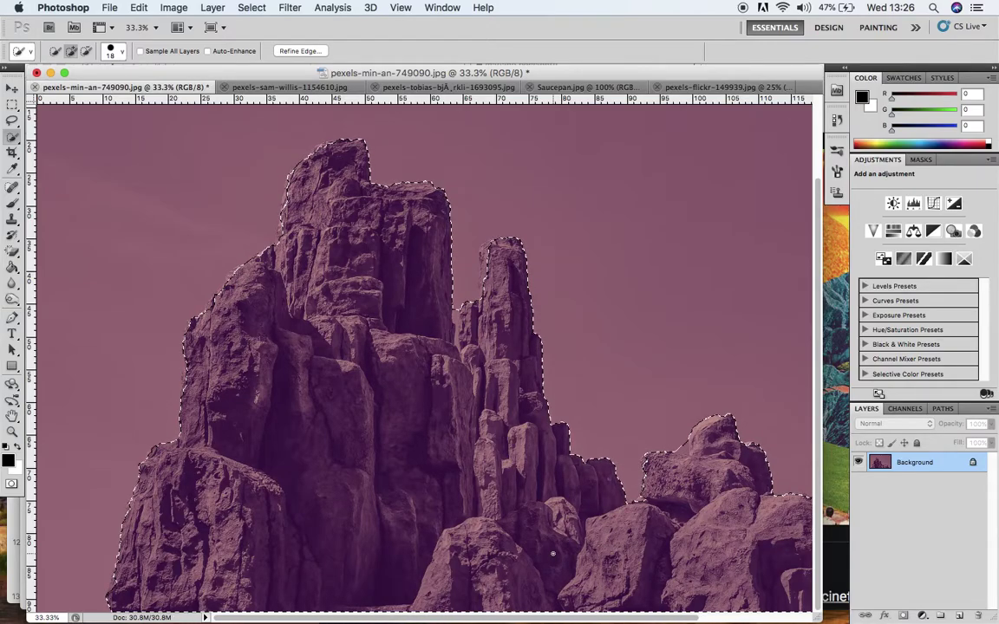
Copy the selected rocks and paste them into the aurora collage, pexels-sam-willis-1154610.jpg
key(super+minus)
key(super+minus)
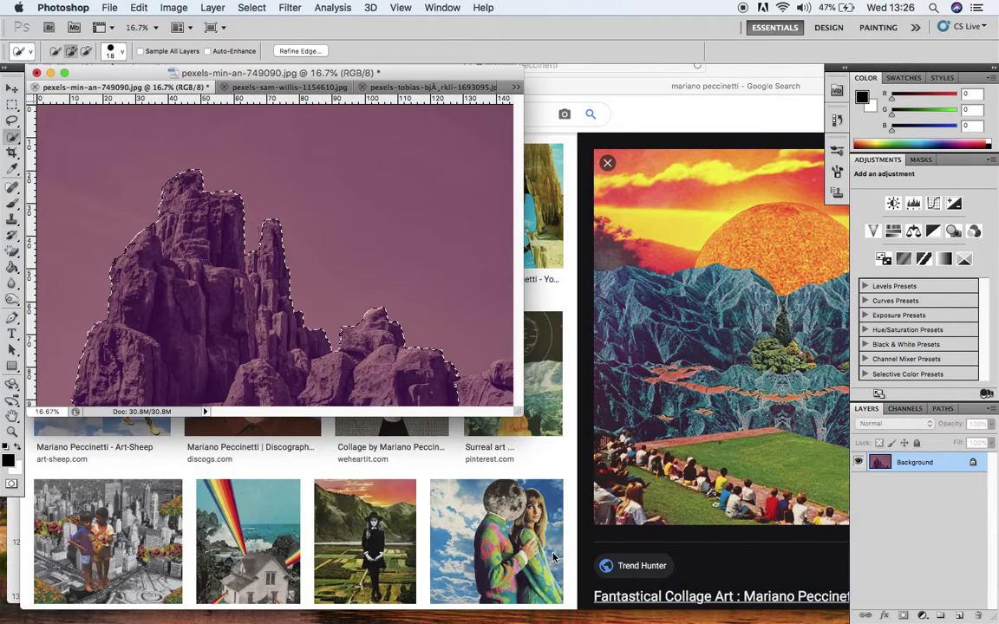
key(super+c)
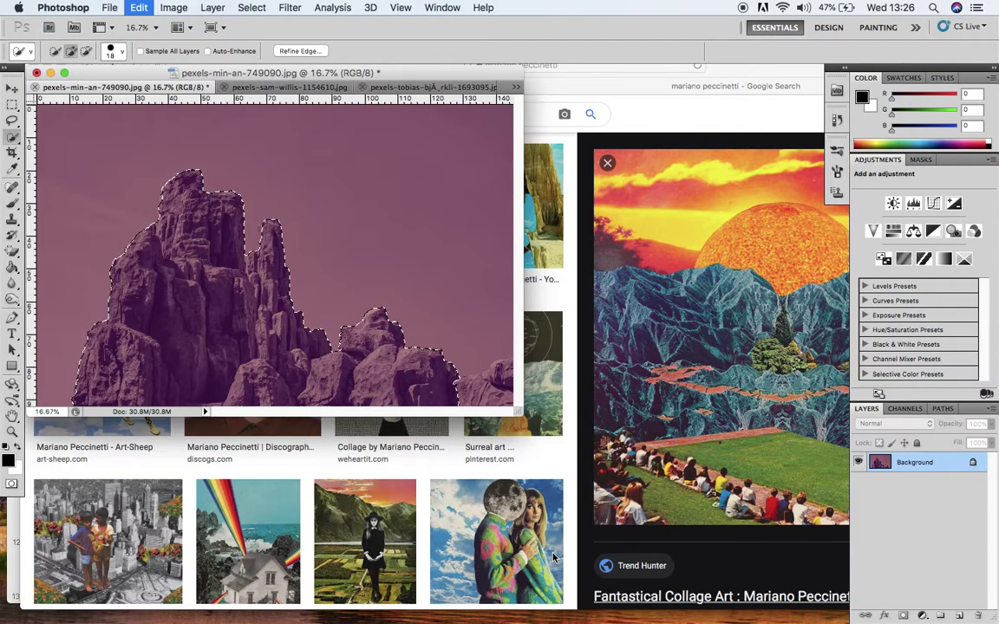
click(299, 88)
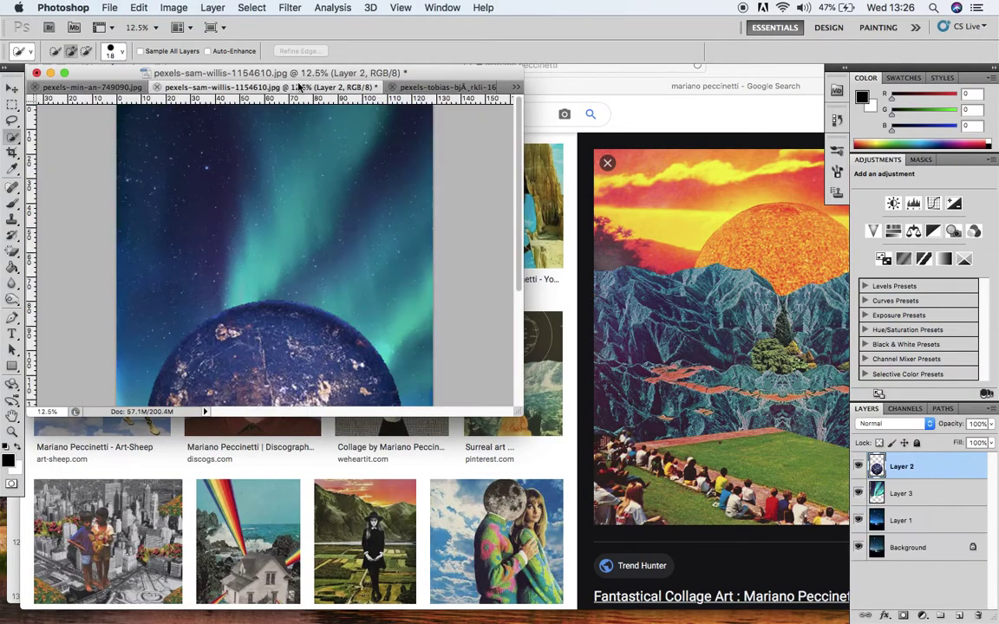
drag(516, 413, 746, 620)
key(super+v)
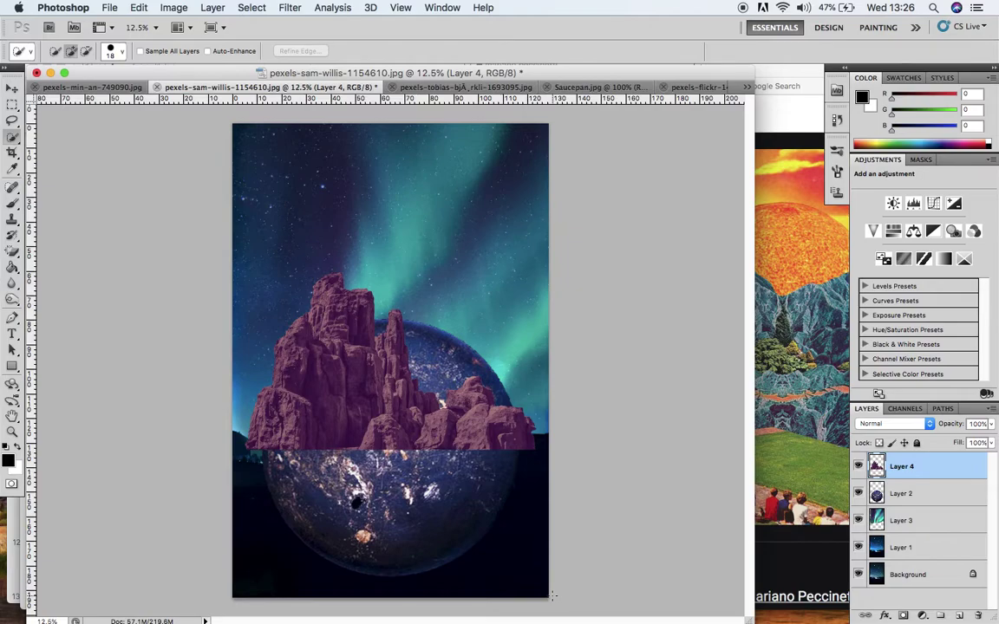
Move the pasted rocks with Free Transform to the lower left of the collage, partly off the canvas and in front of the planet
key(super+t)
drag(440, 400, 363, 493)
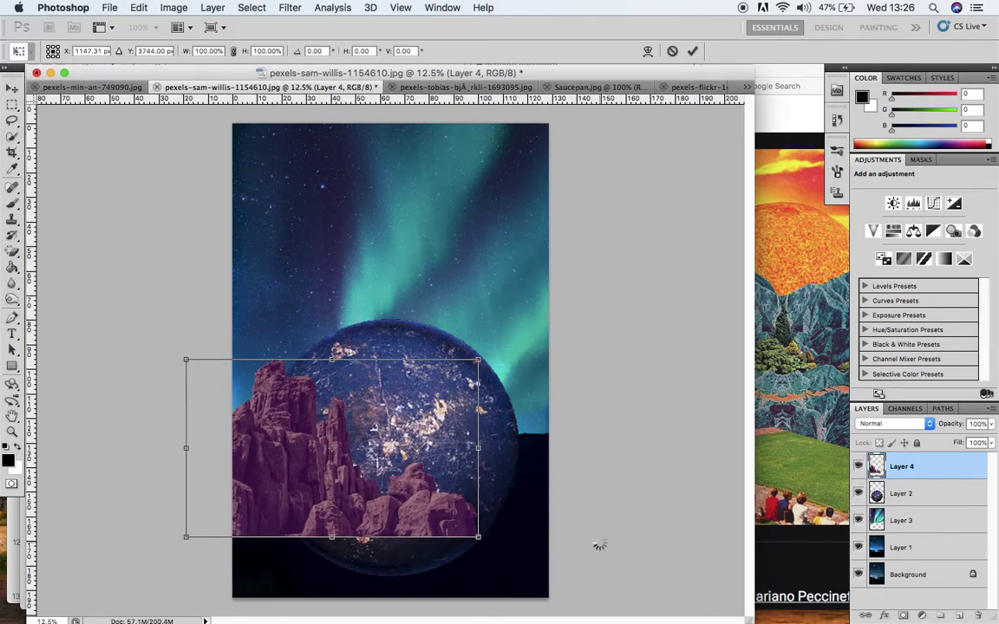
key(Return)
key(w)
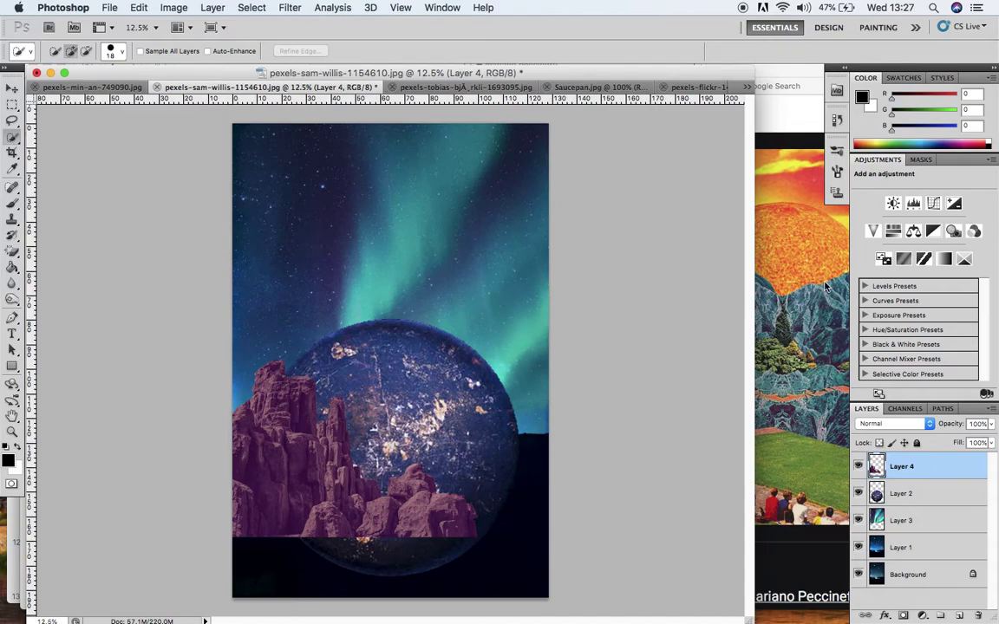
Duplicate Layer 4 and move the copied rocks up above the original ones with Free Transform
right_click(916, 472)
click(877, 353)
click(648, 246)
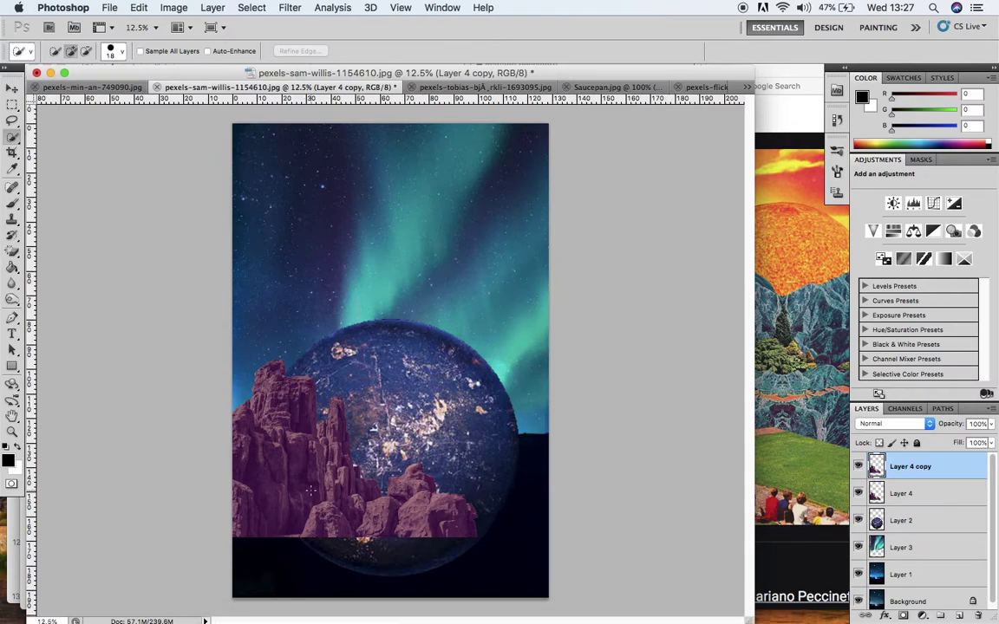
key(ctrl+t)
drag(300, 478, 352, 379)
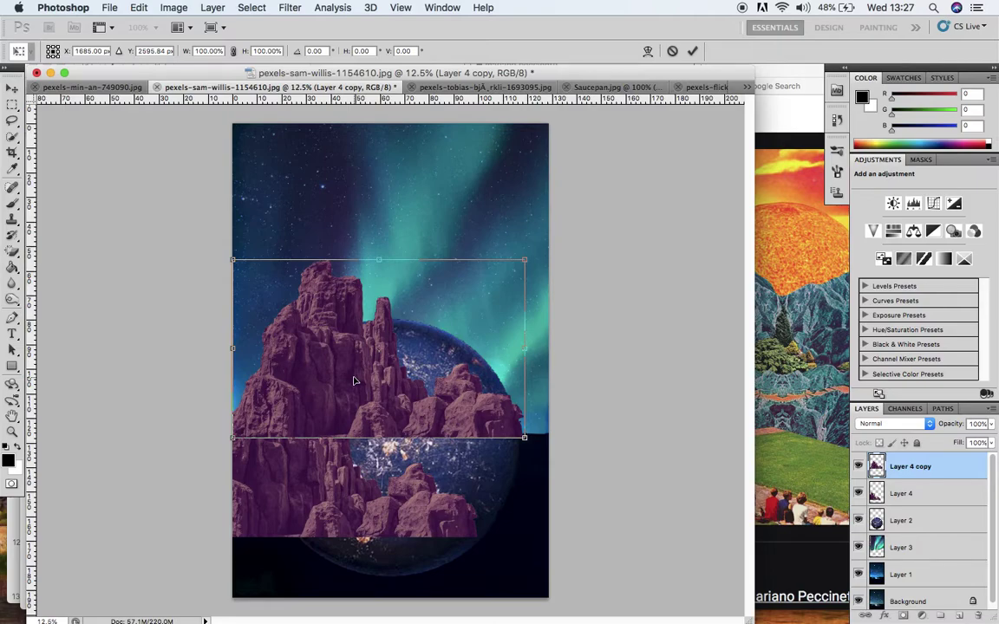
key(Return)
key(w)
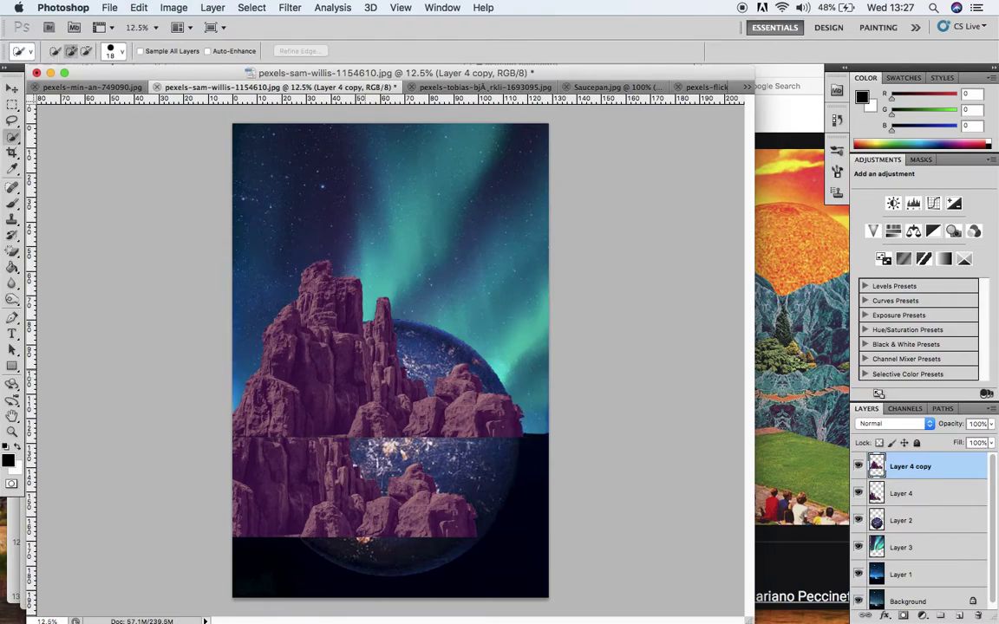
Flip the copied rocks horizontally and move them to the canvas's lower right, level with the original rocks so they mirror each other
click(142, 9)
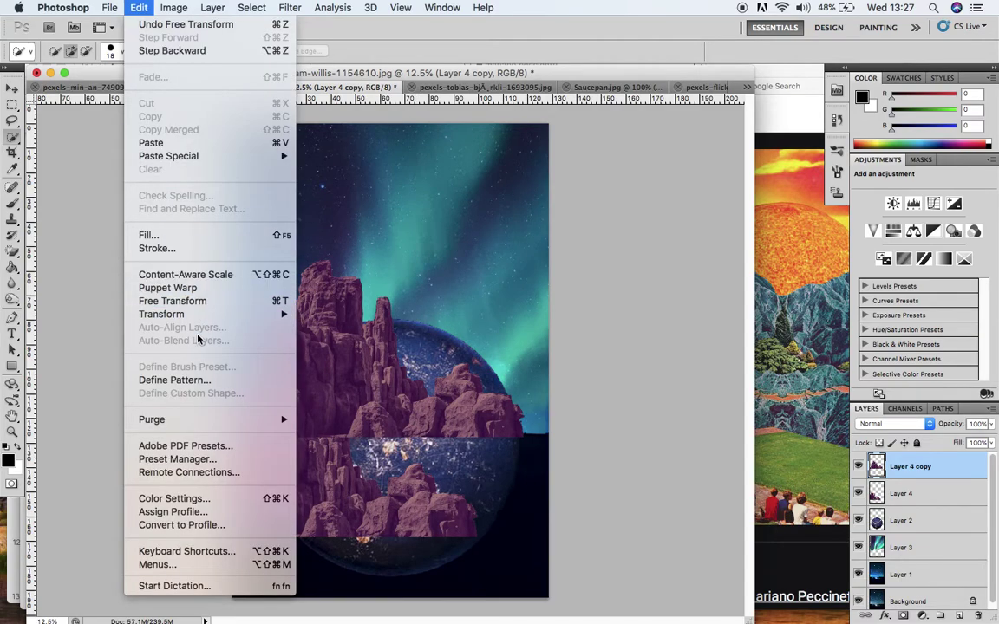
mouse_move(197, 320)
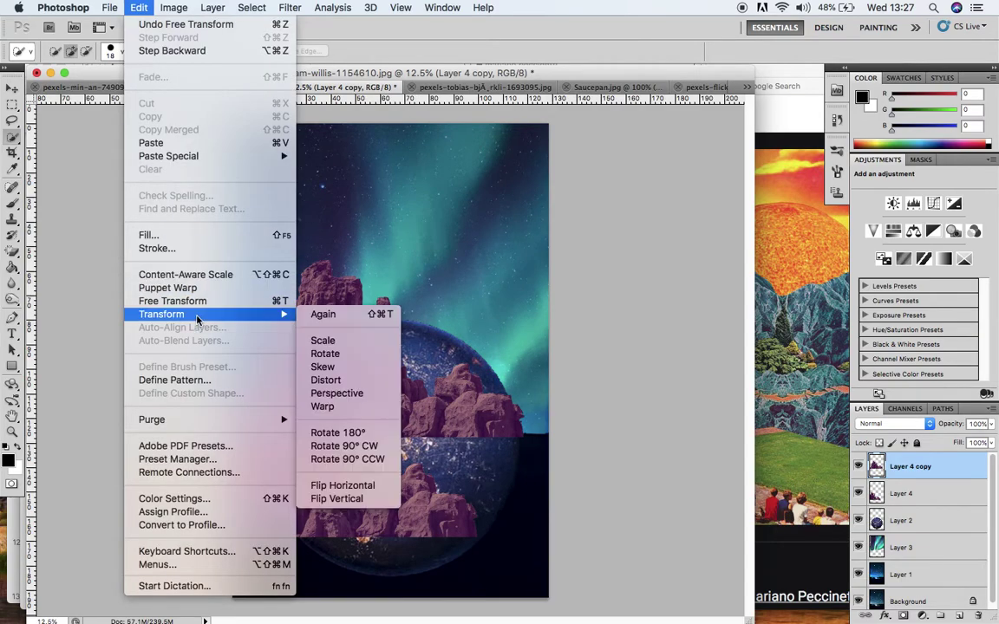
click(343, 487)
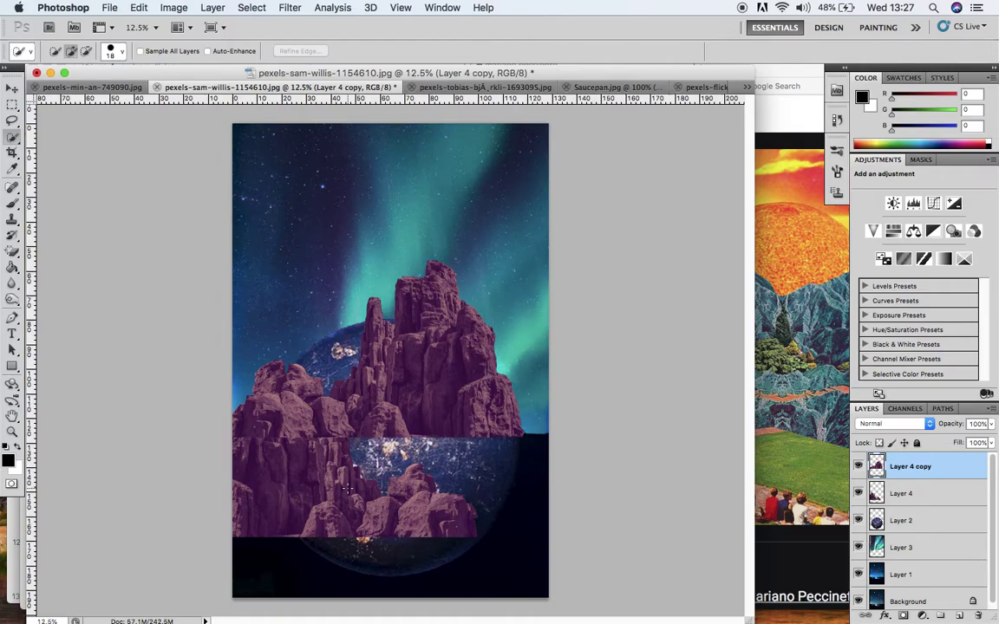
key(super+t)
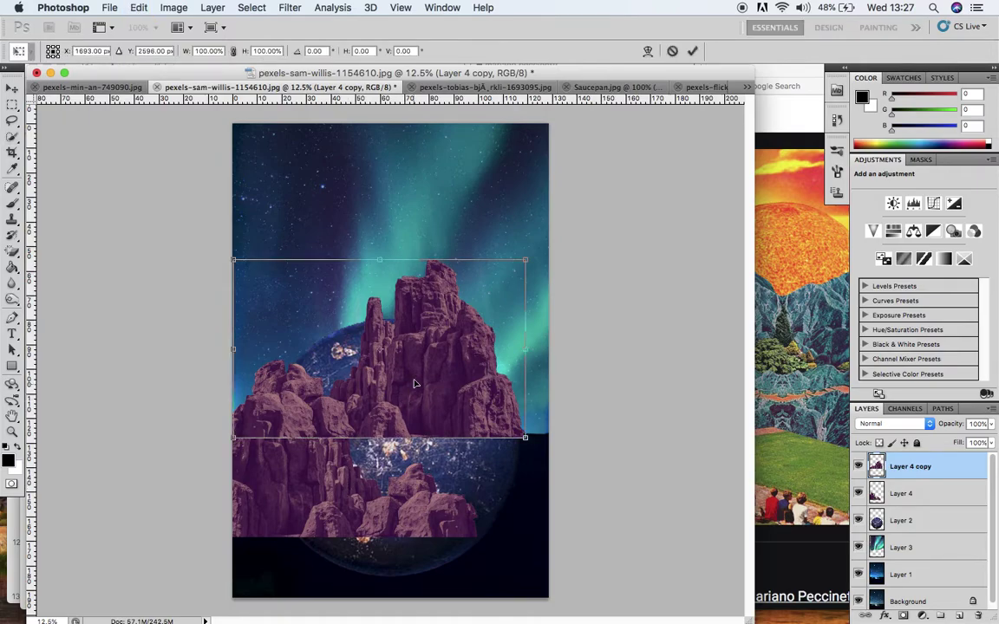
drag(413, 382, 489, 473)
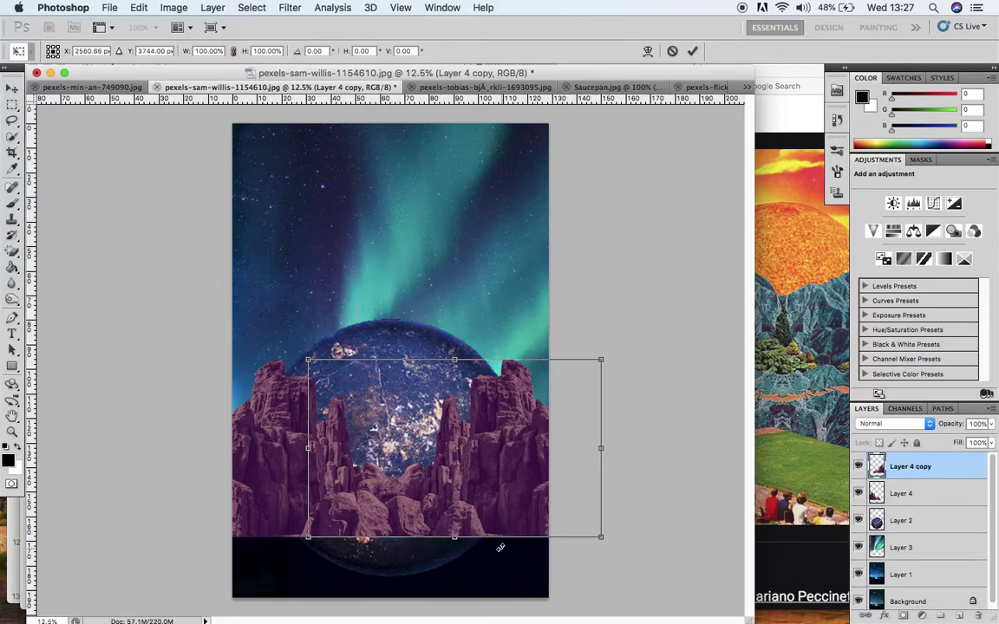
key(Return)
key(w)
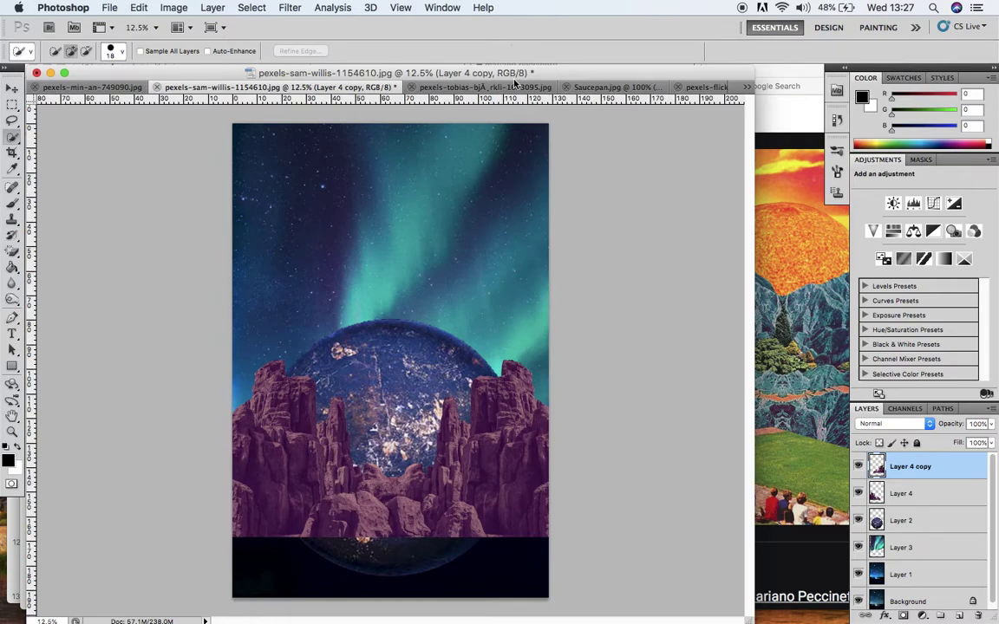
Bring up the bench photo, pexels-flickr-149939.jpg, and clear its existing selection
click(706, 87)
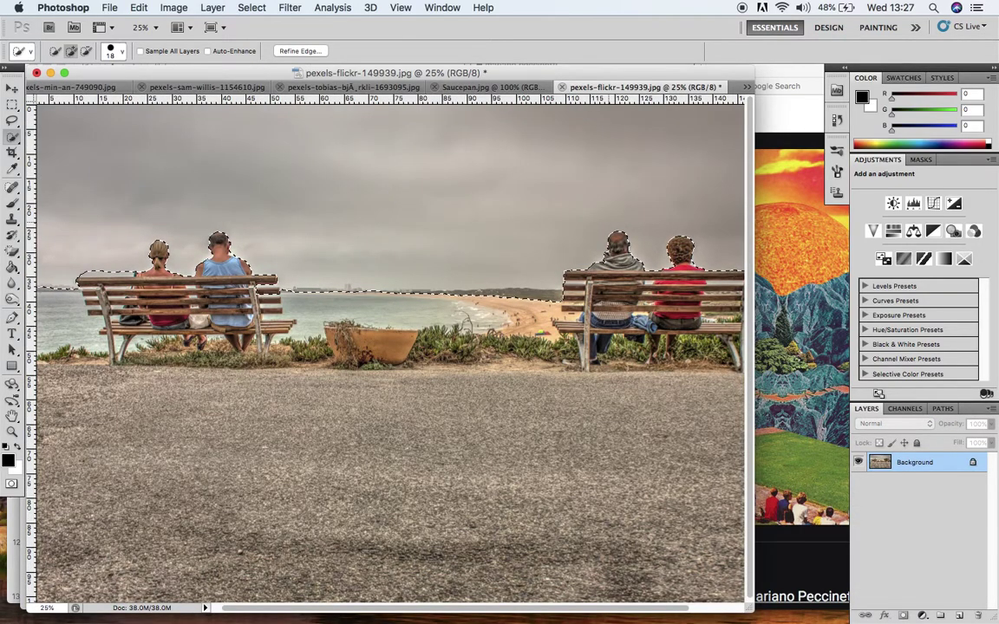
key(super+d)
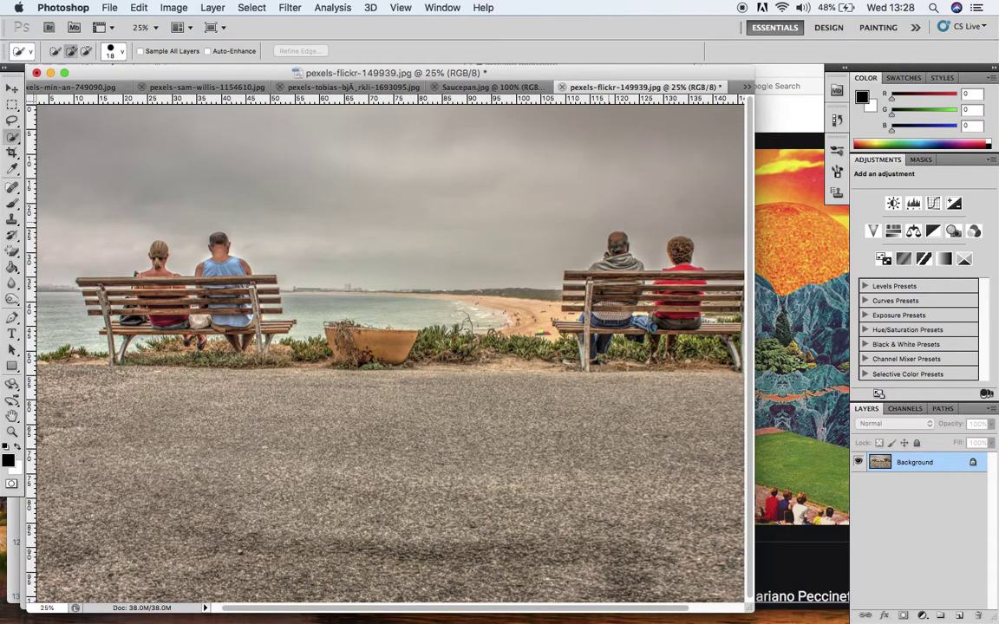
key(super+minus)
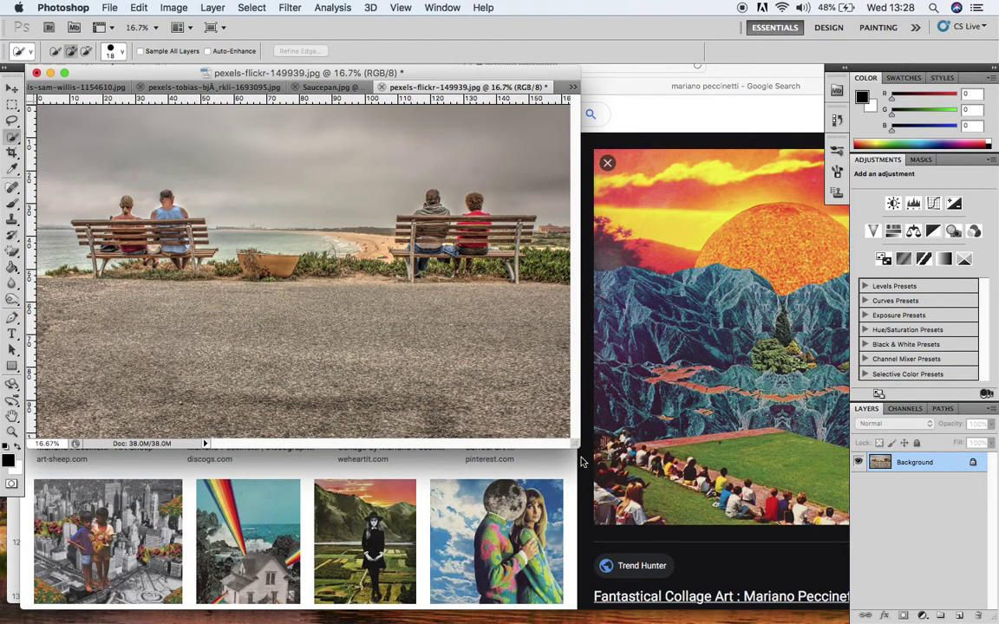
click(642, 314)
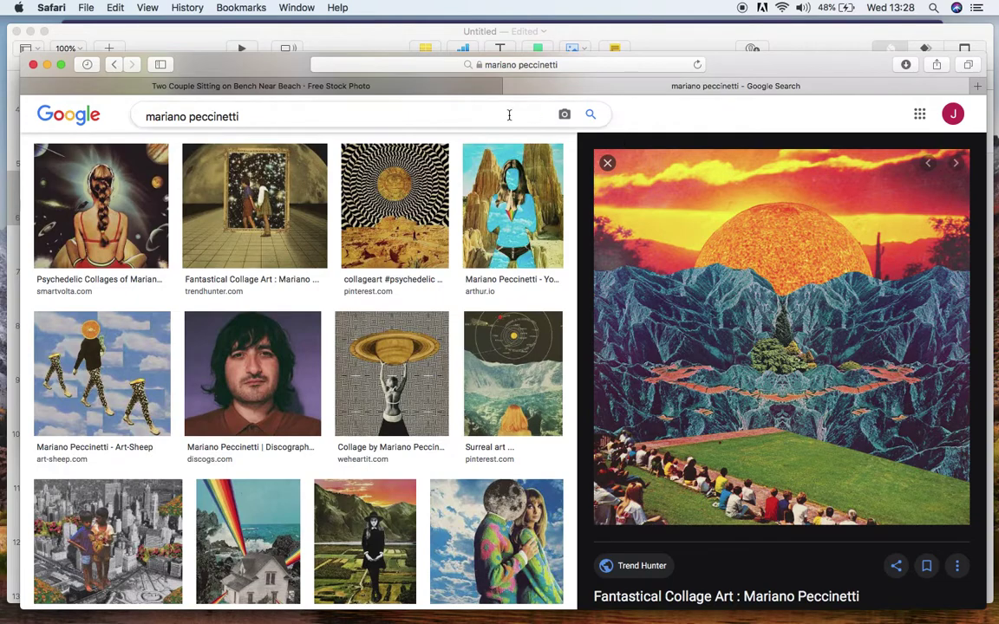
mouse_move(452, 607)
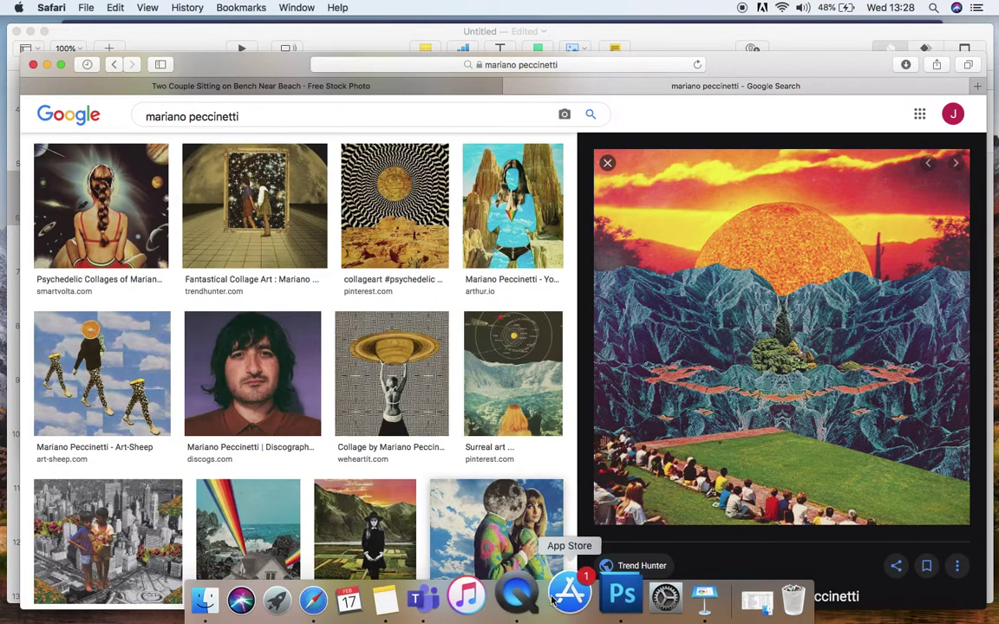
click(600, 597)
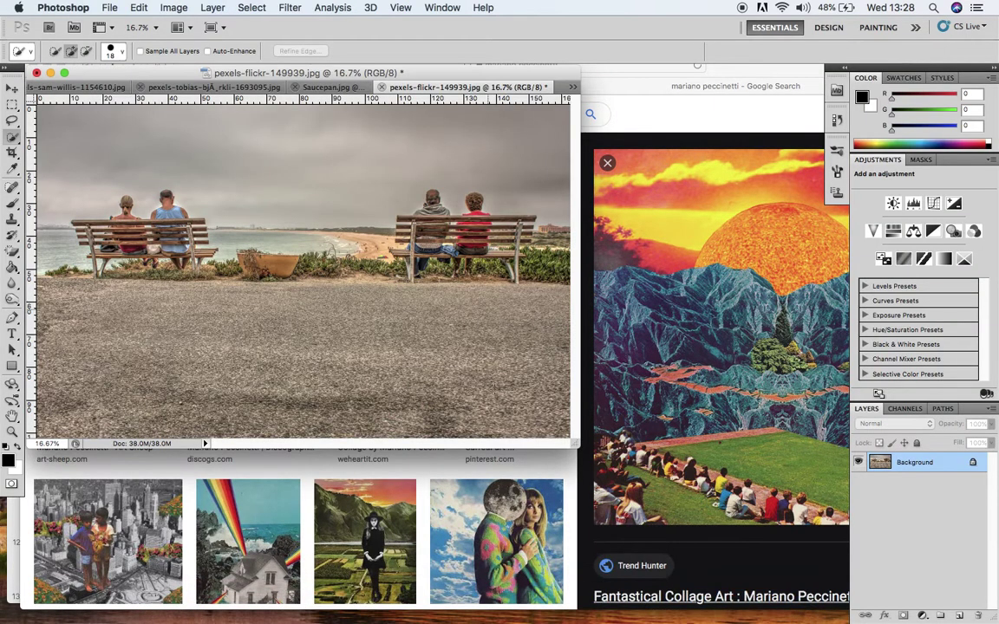
Set the Quick Selection brush to 37 px for the bench photo and clear the test selection on the tarmac
drag(572, 445, 665, 541)
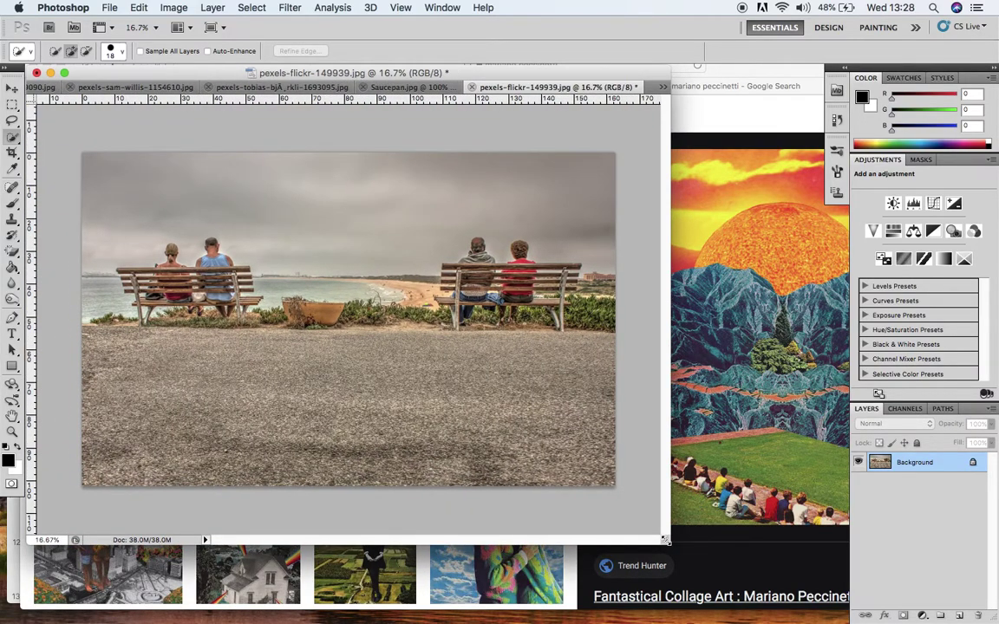
key(super+plus)
key(super+plus)
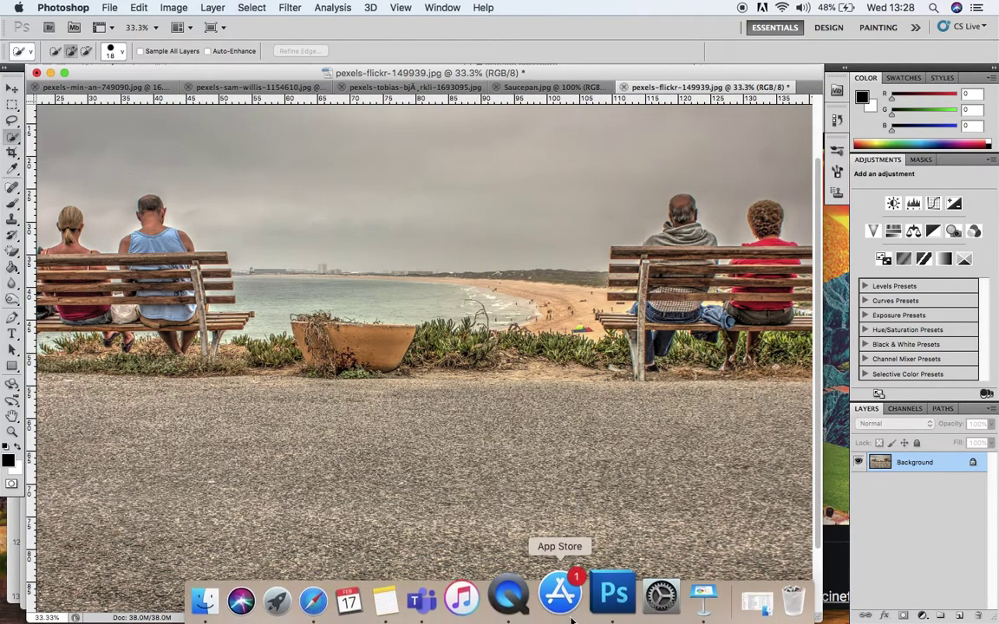
drag(464, 617, 381, 617)
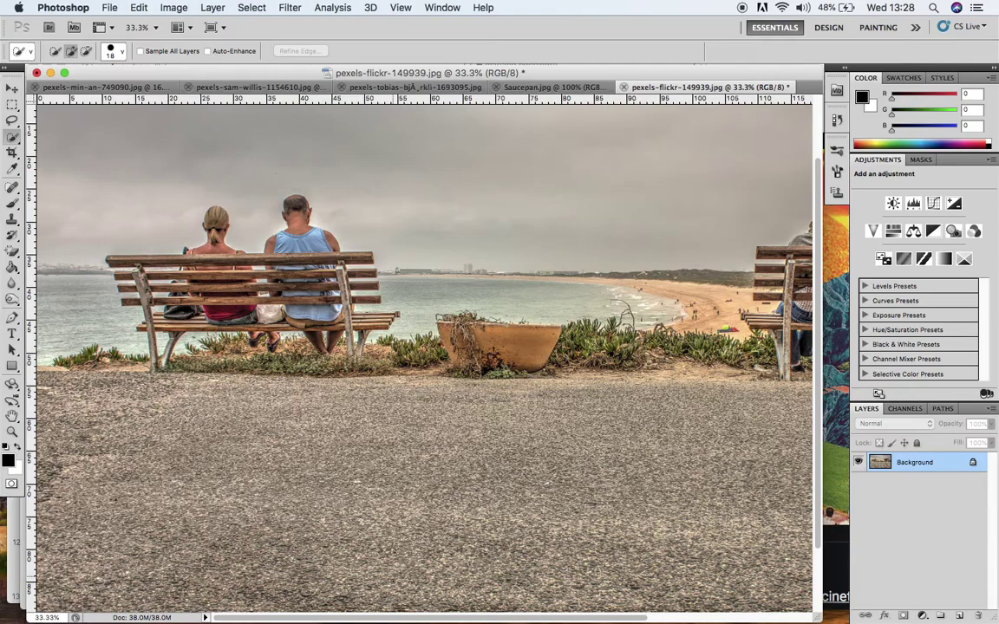
key(super+minus)
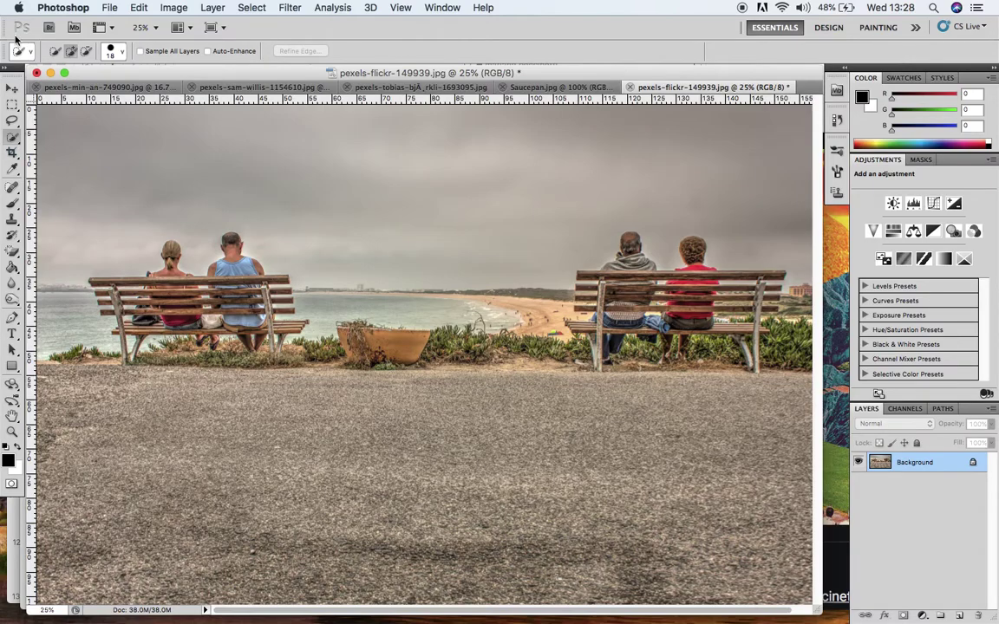
click(123, 54)
text(61)
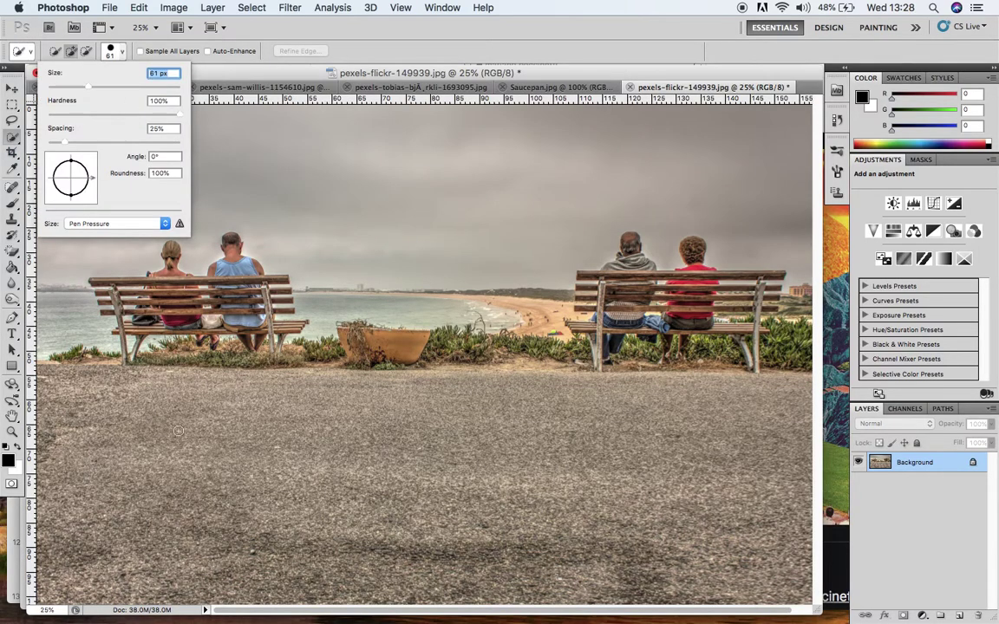
key(Return)
click(149, 404)
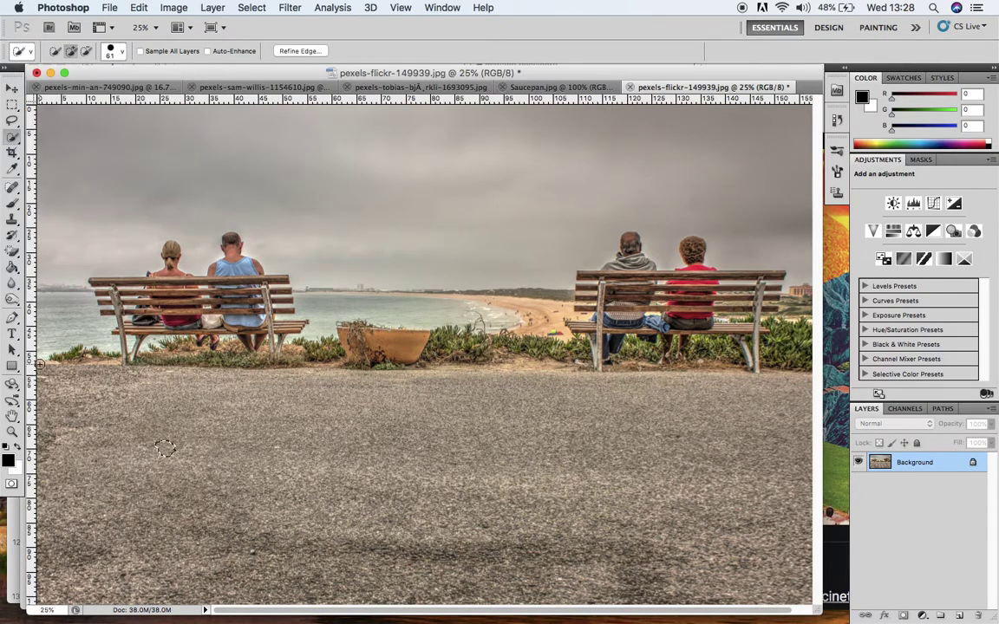
click(122, 54)
drag(87, 89, 74, 89)
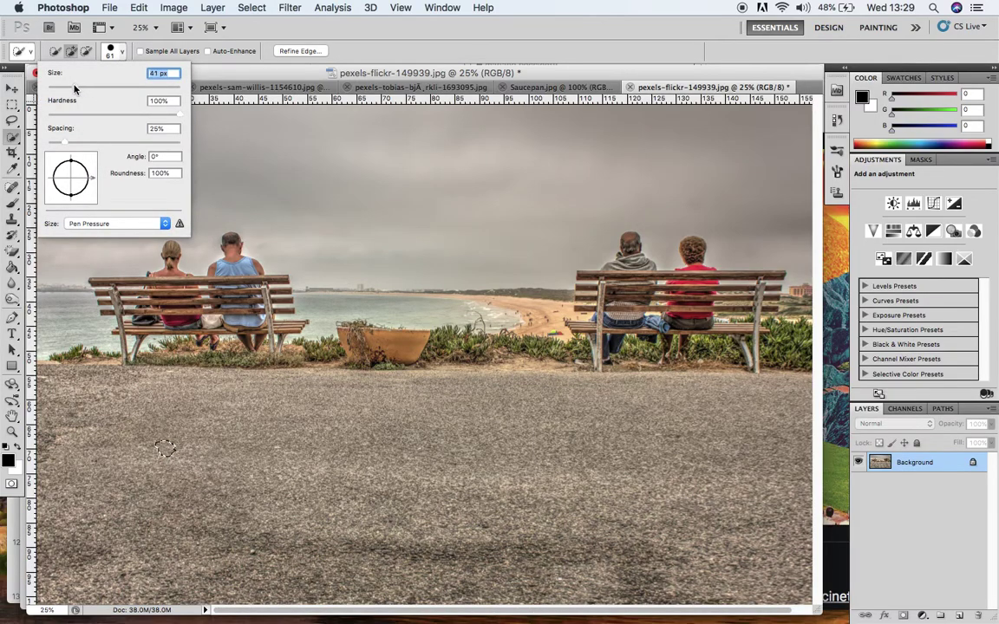
key(super+d)
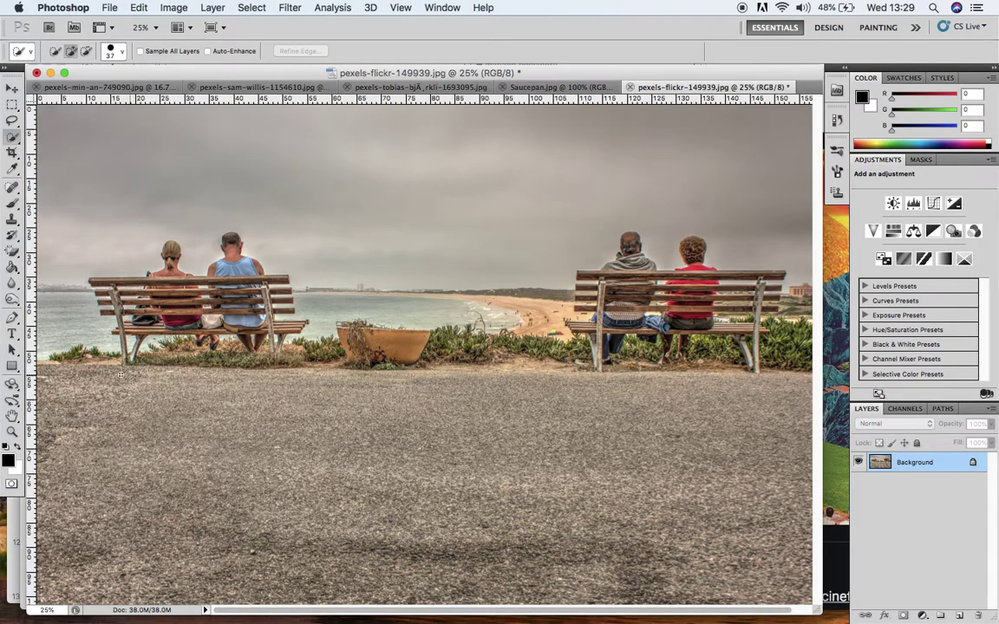
Select the tarmac, the plants and pot along its edge, and both benches with their seated couples using Quick Selection, and copy them
mouse_move(43, 364)
mouse_down()
mouse_move(109, 362)
mouse_move(121, 372)
mouse_move(46, 449)
mouse_move(64, 536)
mouse_move(249, 577)
mouse_move(704, 580)
mouse_move(751, 578)
mouse_move(787, 557)
mouse_move(727, 538)
mouse_move(448, 509)
mouse_move(341, 477)
mouse_move(250, 498)
mouse_move(176, 407)
mouse_move(166, 413)
mouse_move(162, 374)
mouse_move(131, 422)
mouse_move(399, 434)
mouse_move(501, 416)
mouse_move(606, 454)
mouse_move(770, 417)
mouse_move(735, 433)
mouse_up()
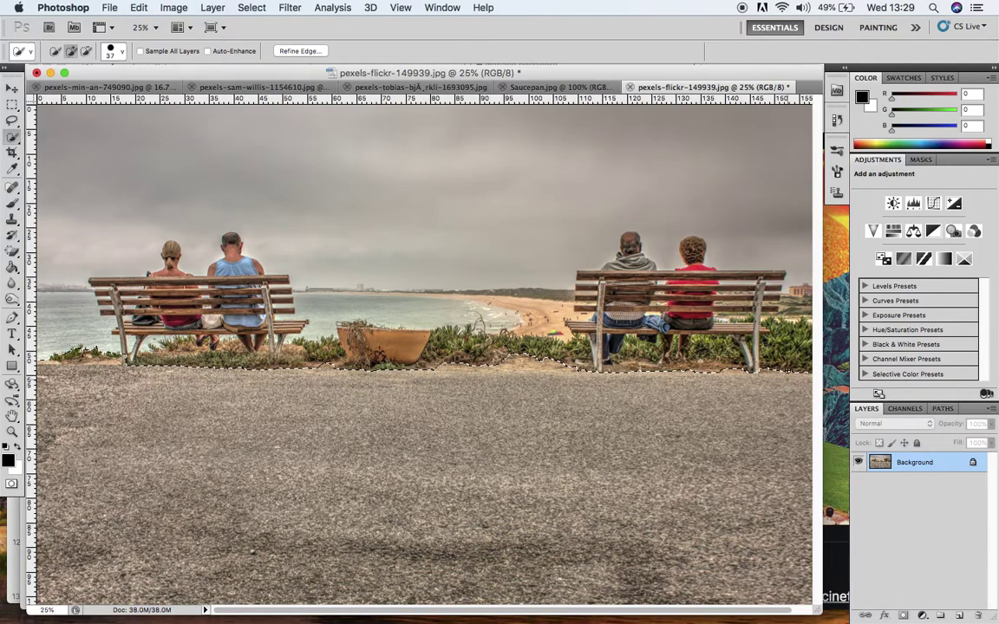
mouse_move(783, 324)
mouse_down()
mouse_move(771, 355)
mouse_move(747, 364)
mouse_move(718, 323)
mouse_move(571, 327)
mouse_move(604, 323)
mouse_move(602, 291)
mouse_move(587, 304)
mouse_move(582, 273)
mouse_move(615, 278)
mouse_move(629, 238)
mouse_move(668, 298)
mouse_move(714, 306)
mouse_move(676, 295)
mouse_move(663, 279)
mouse_move(696, 279)
mouse_move(690, 246)
mouse_move(712, 286)
mouse_move(707, 276)
mouse_move(760, 279)
mouse_move(763, 335)
mouse_move(706, 364)
mouse_up()
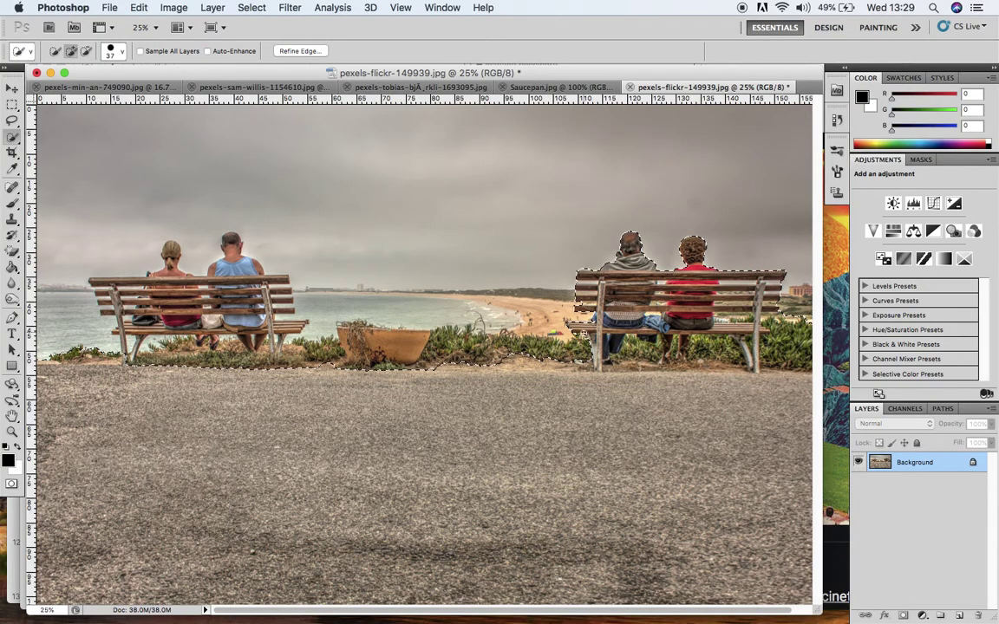
mouse_move(459, 321)
mouse_down()
mouse_move(407, 328)
mouse_move(390, 308)
mouse_move(382, 329)
mouse_move(394, 358)
mouse_move(305, 307)
mouse_move(319, 294)
mouse_up()
mouse_move(282, 327)
mouse_down()
mouse_move(205, 354)
mouse_move(126, 355)
mouse_move(140, 336)
mouse_move(130, 309)
mouse_move(107, 305)
mouse_move(94, 283)
mouse_move(178, 290)
mouse_move(170, 265)
mouse_move(167, 280)
mouse_move(170, 250)
mouse_move(185, 289)
mouse_move(223, 297)
mouse_move(238, 241)
mouse_up()
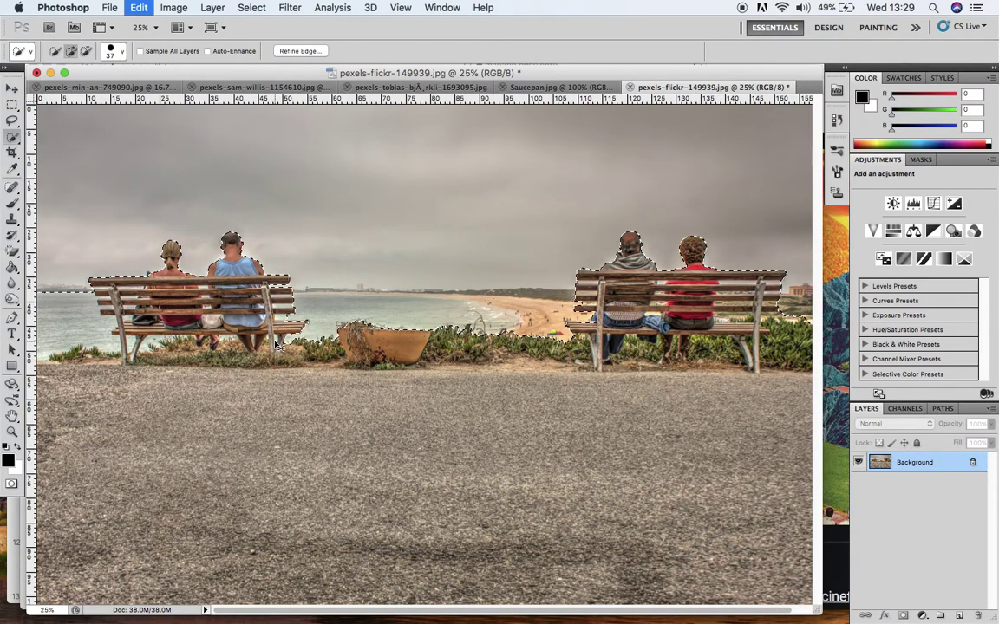
Paste the bench cut-out into pexels-sam-willis-1154610.jpg and move it with Free Transform to the canvas's lower edge, with both couples in front of the rocks
click(363, 87)
click(274, 87)
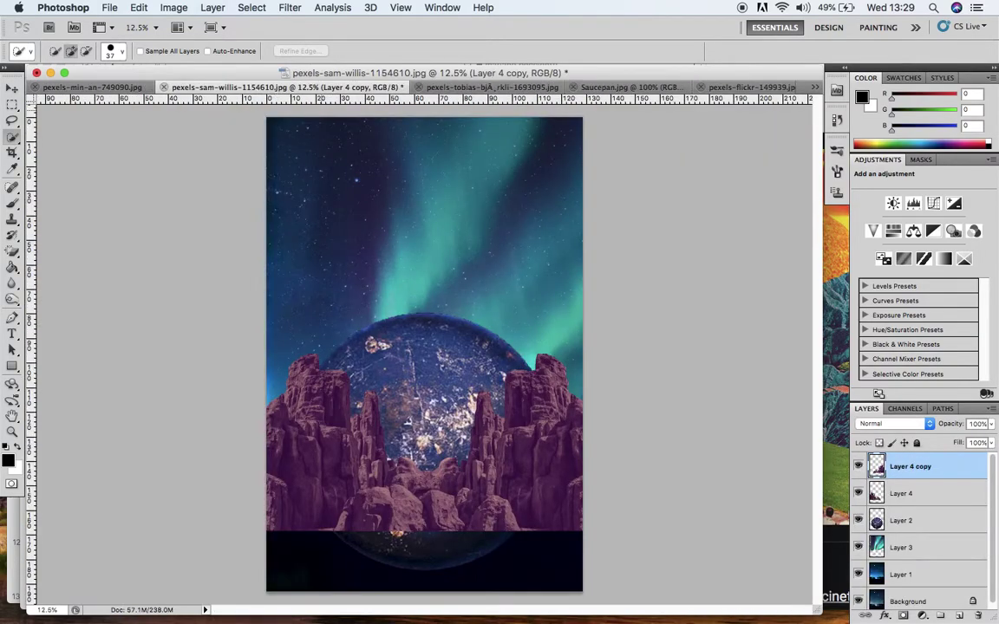
key(super+v)
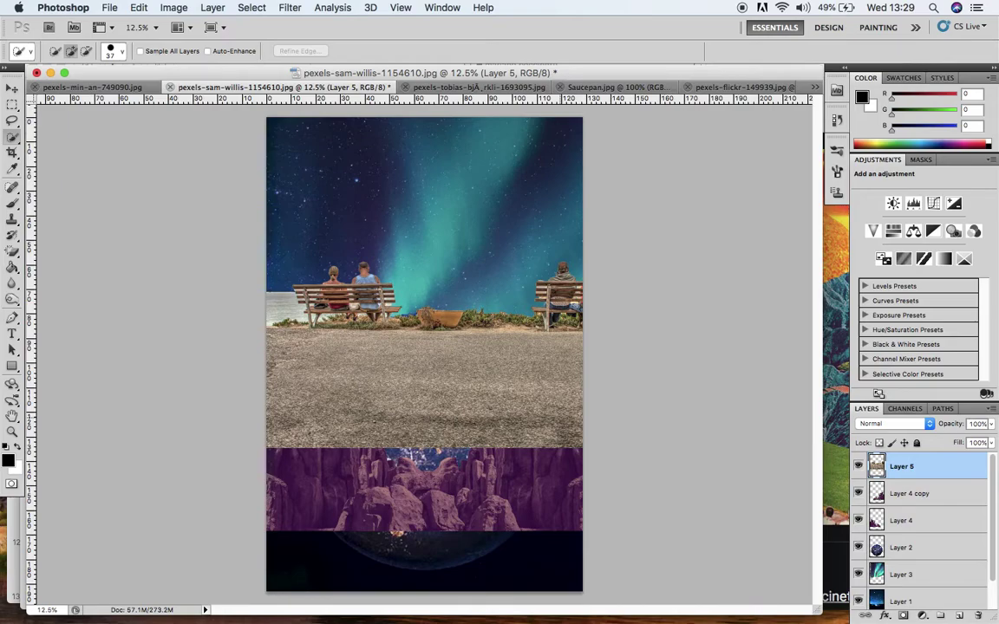
key(super+t)
drag(485, 404, 453, 593)
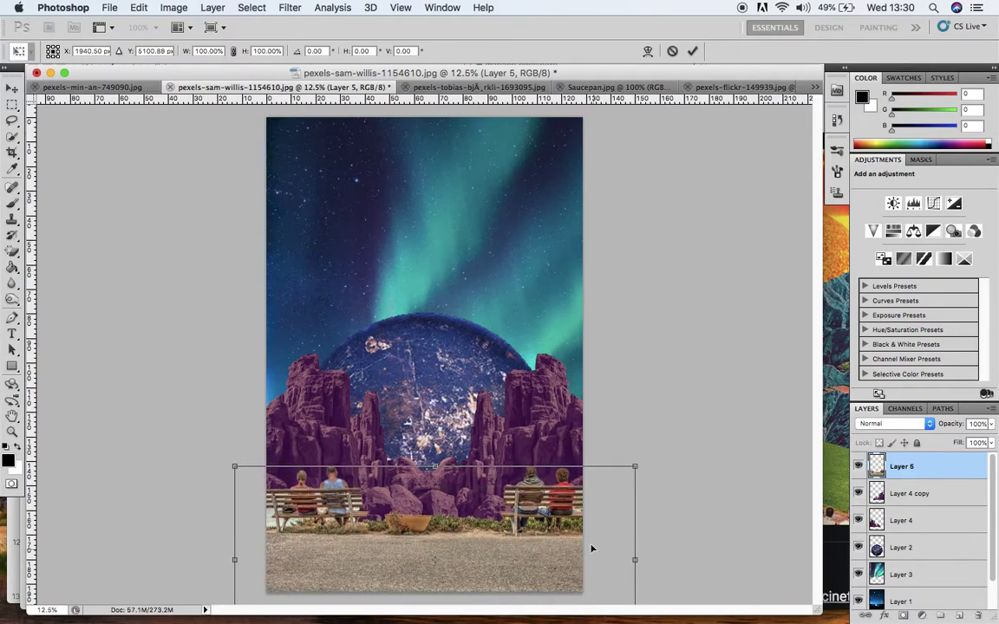
key(Return)
Add a layer mask to the bench cut-out on Layer 5
key(w)
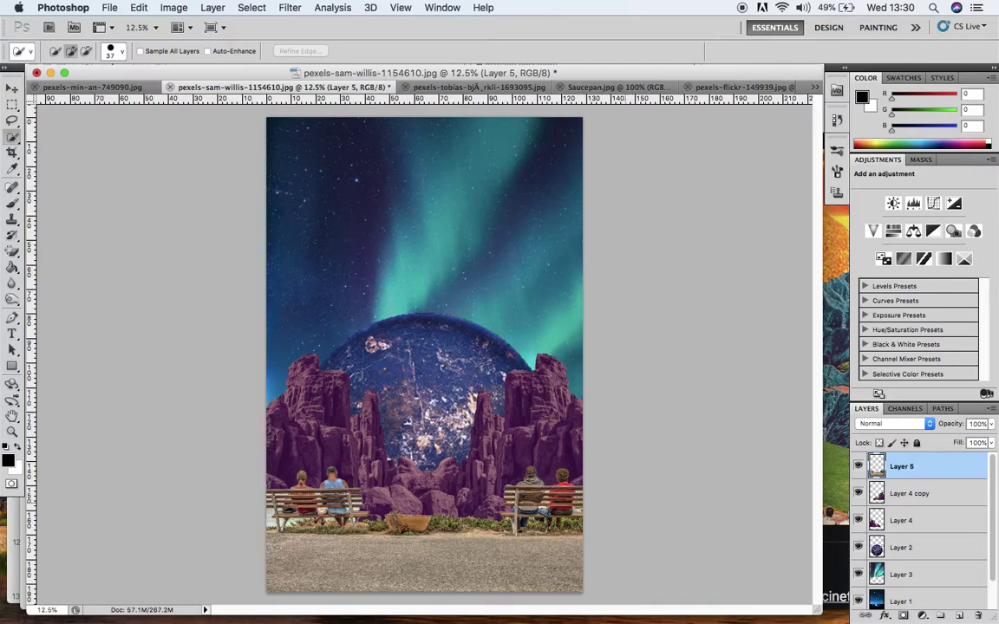
key(super+equal)
key(super+equal)
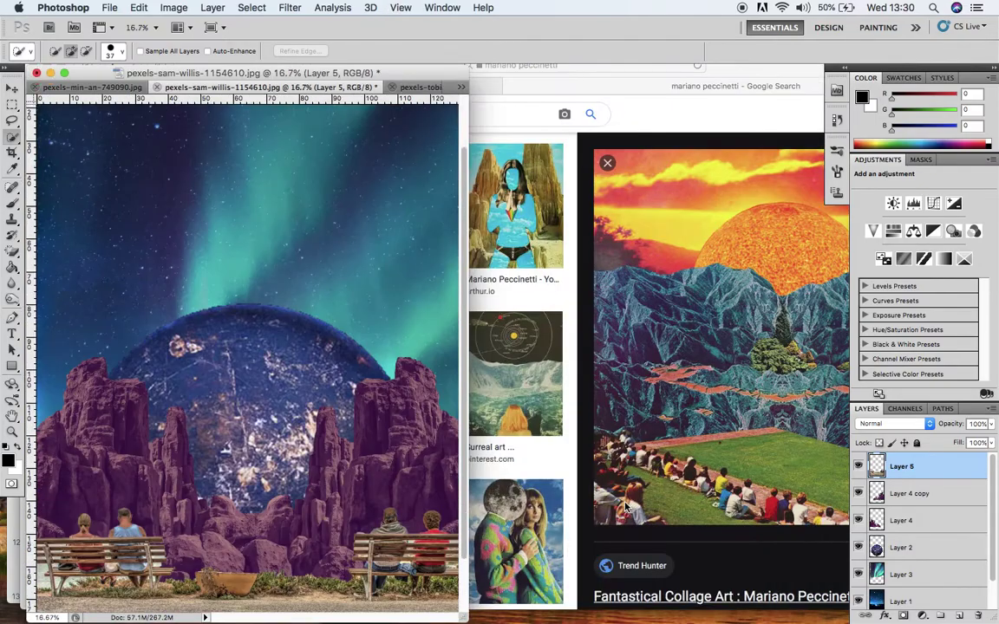
drag(676, 303, 676, 455)
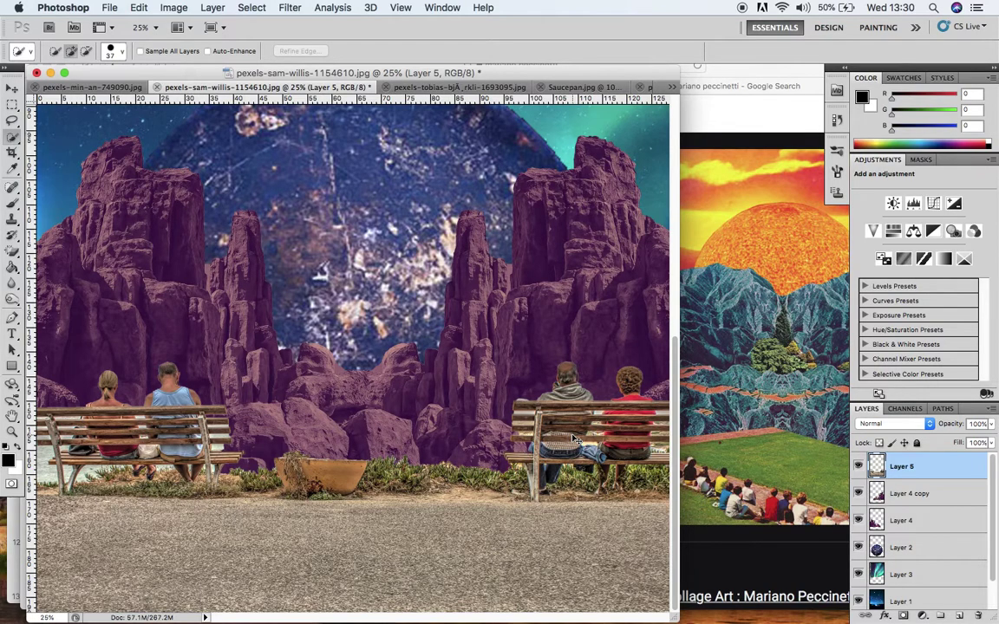
key(super+equal)
key(super+equal)
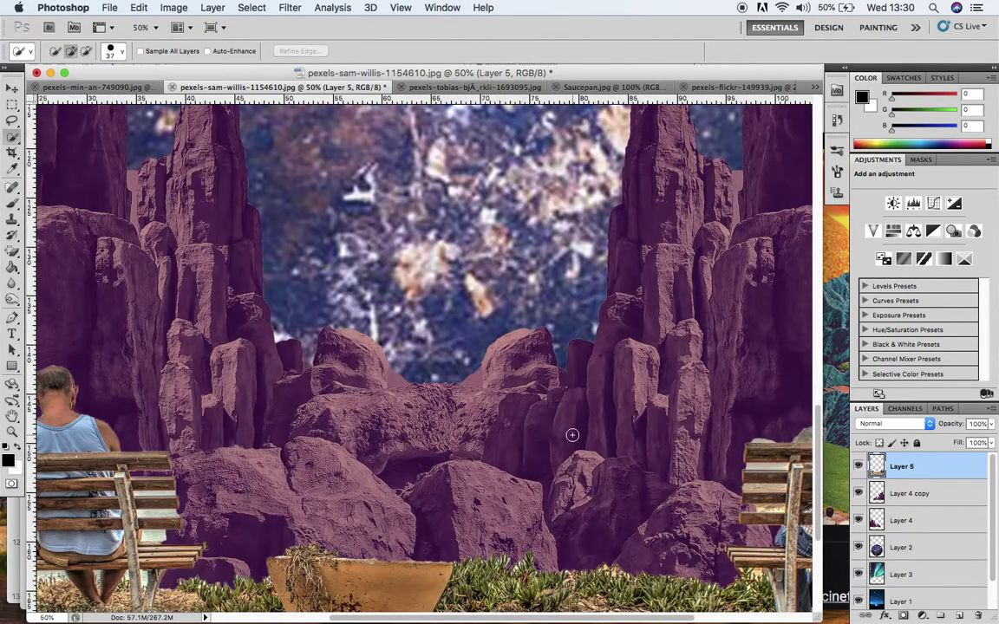
scroll(561, 620, right, 3)
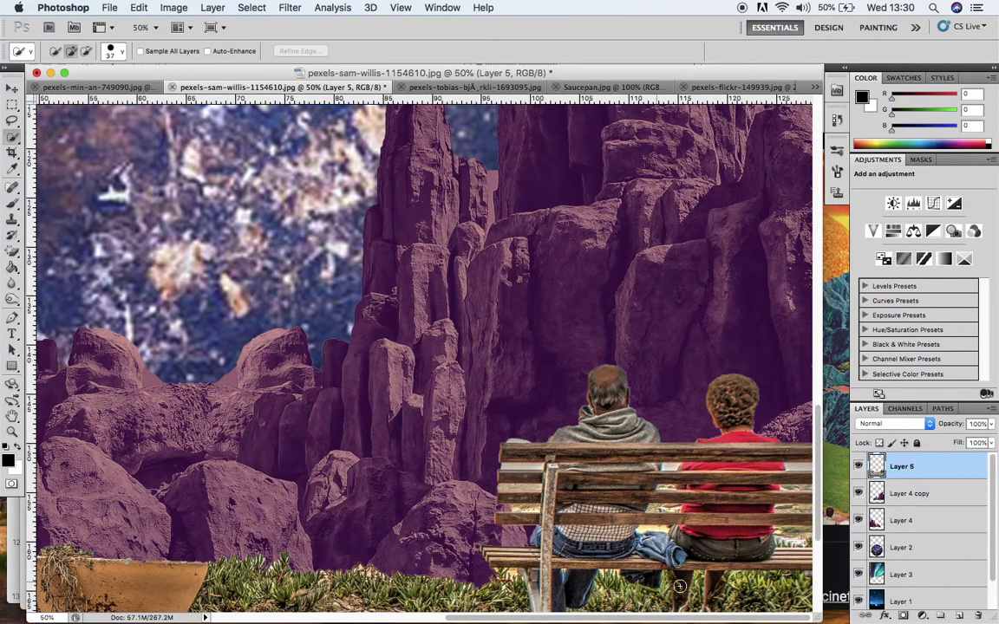
click(904, 617)
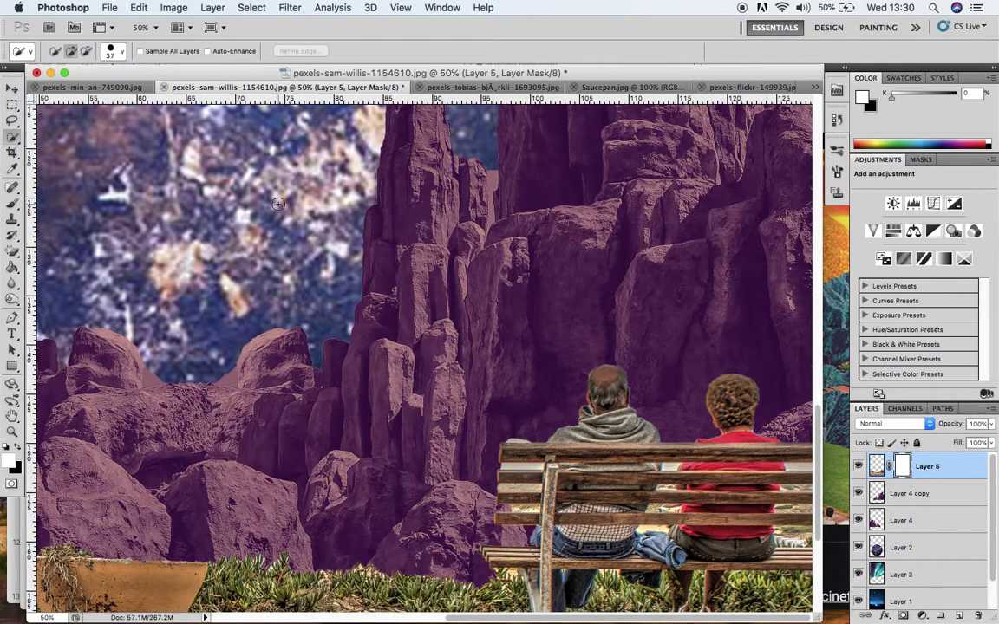
Paint black with a 19 px brush on Layer 5's mask to hide leftover background around the man and woman and between the right-hand bench's slats
click(20, 446)
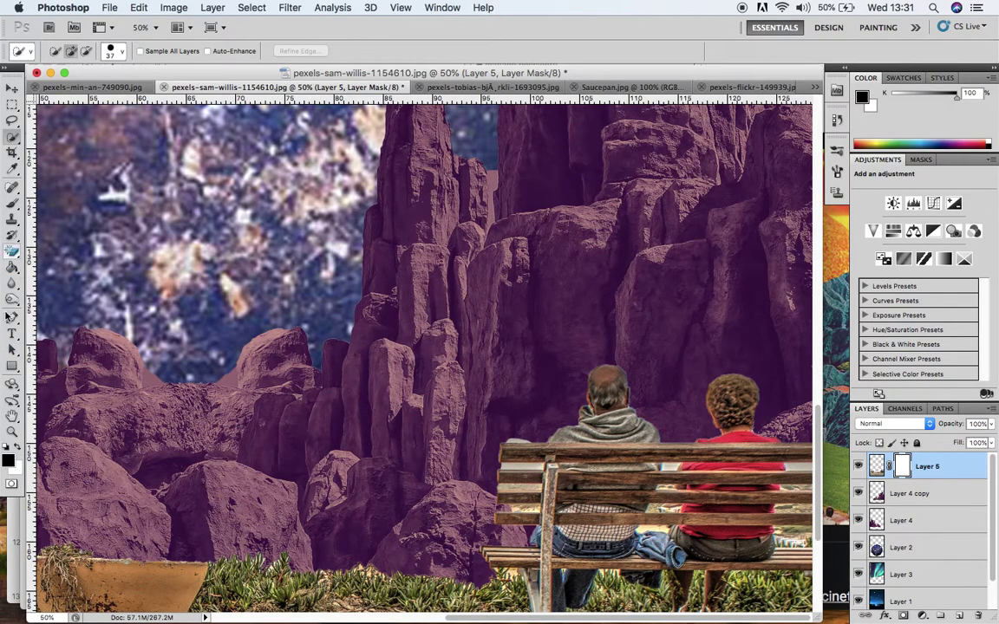
click(12, 236)
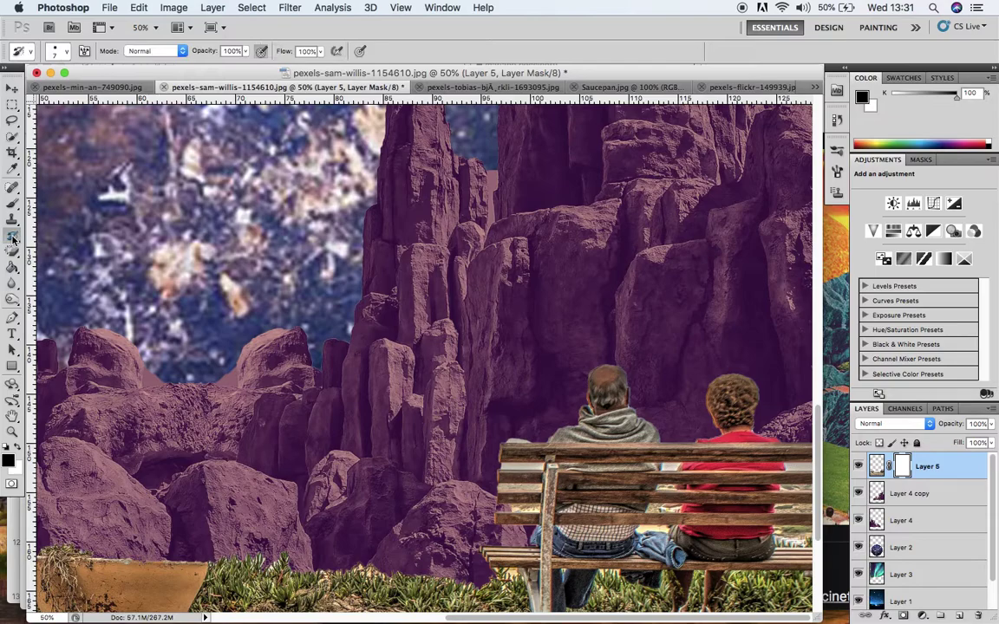
click(12, 203)
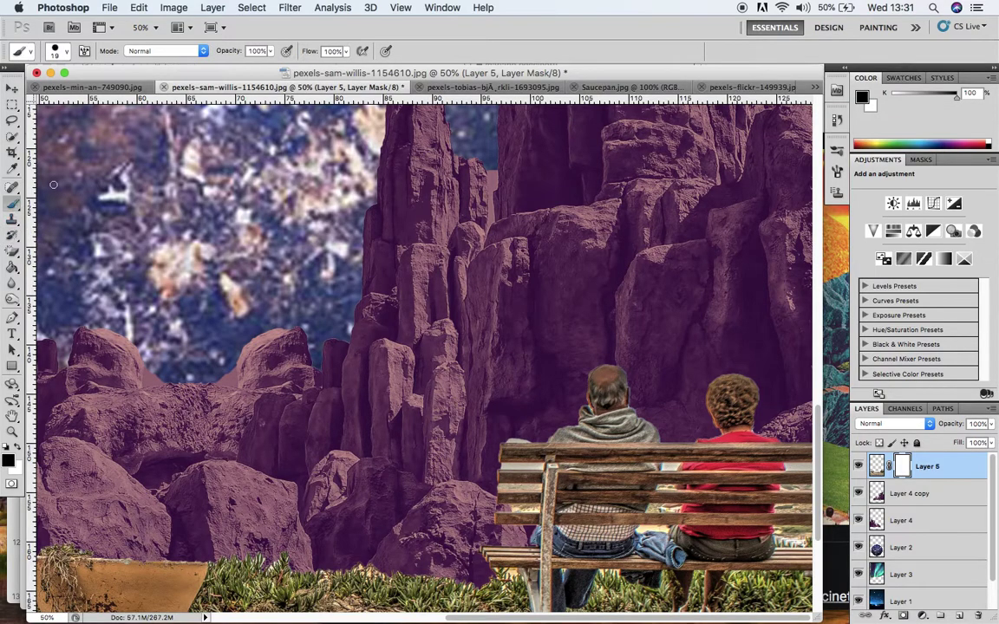
click(61, 52)
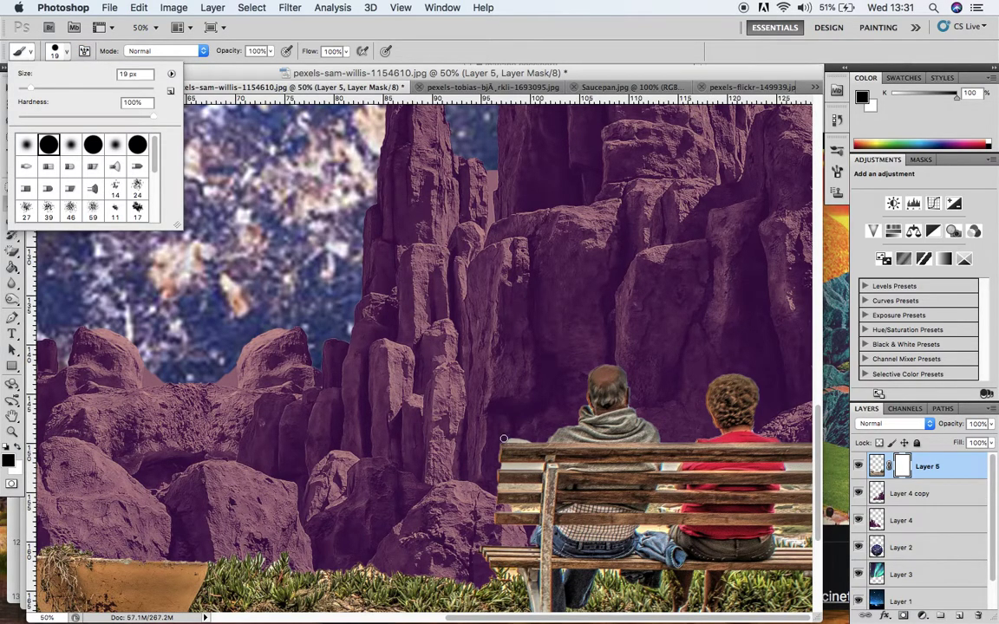
key(Escape)
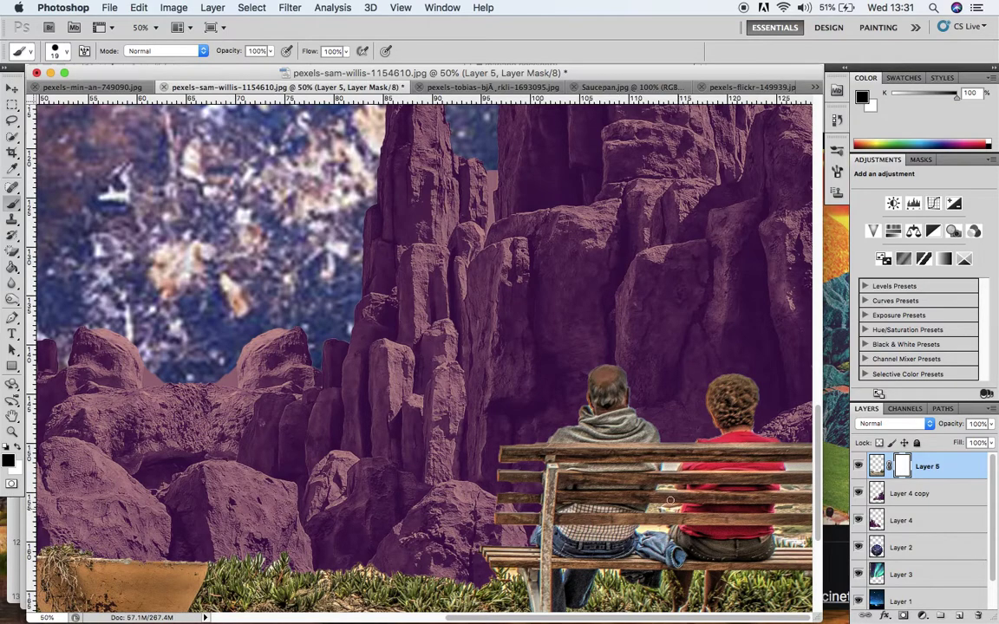
click(669, 467)
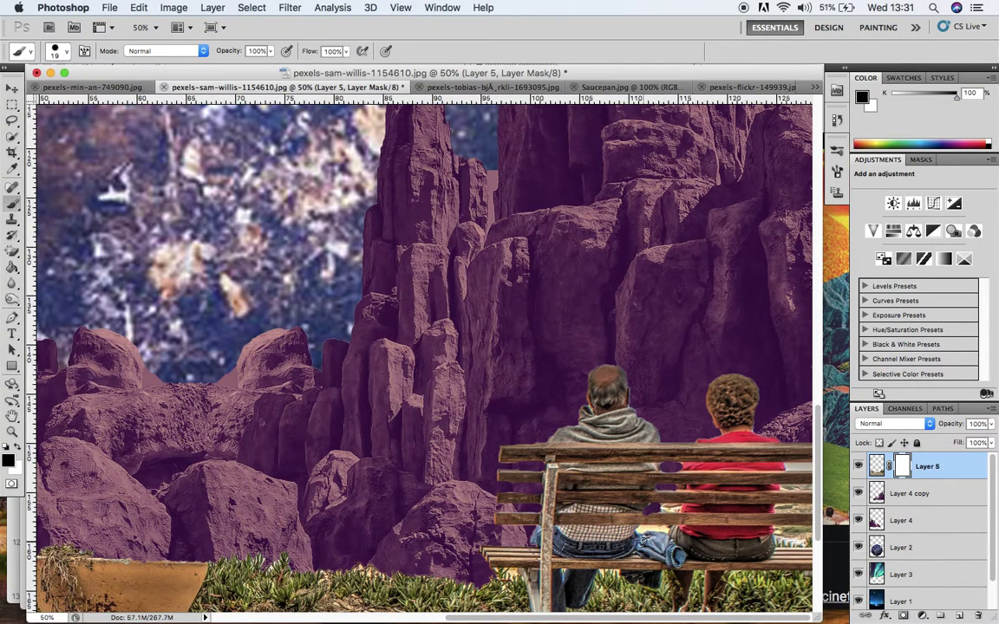
Paint black on Layer 5's mask over part of the man's head and bring up the History of recent brush strokes
key(super+equal)
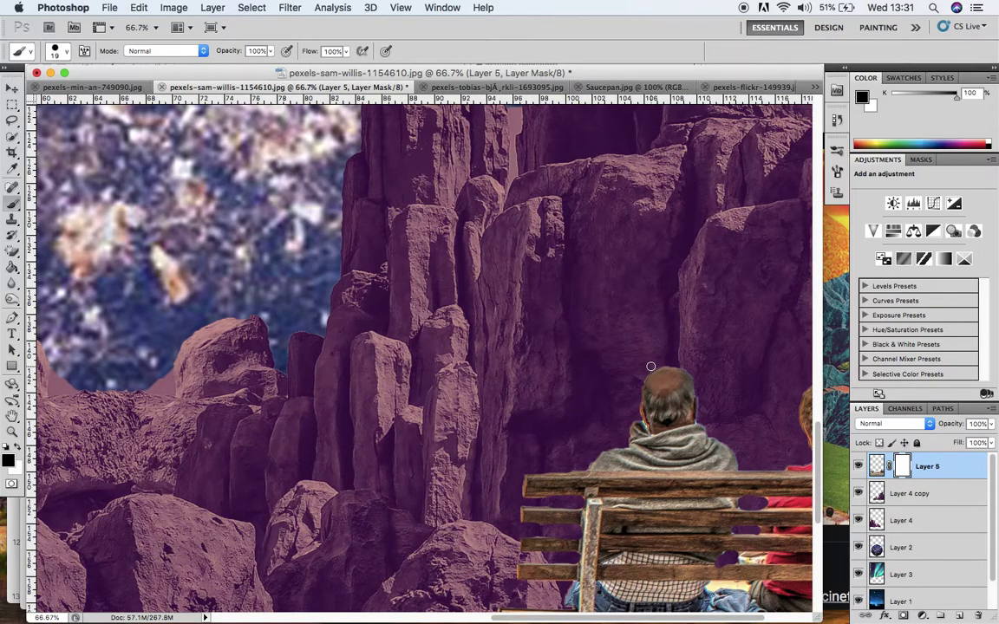
mouse_move(649, 352)
mouse_down()
mouse_move(653, 374)
mouse_move(664, 375)
mouse_move(652, 395)
mouse_move(671, 372)
mouse_up()
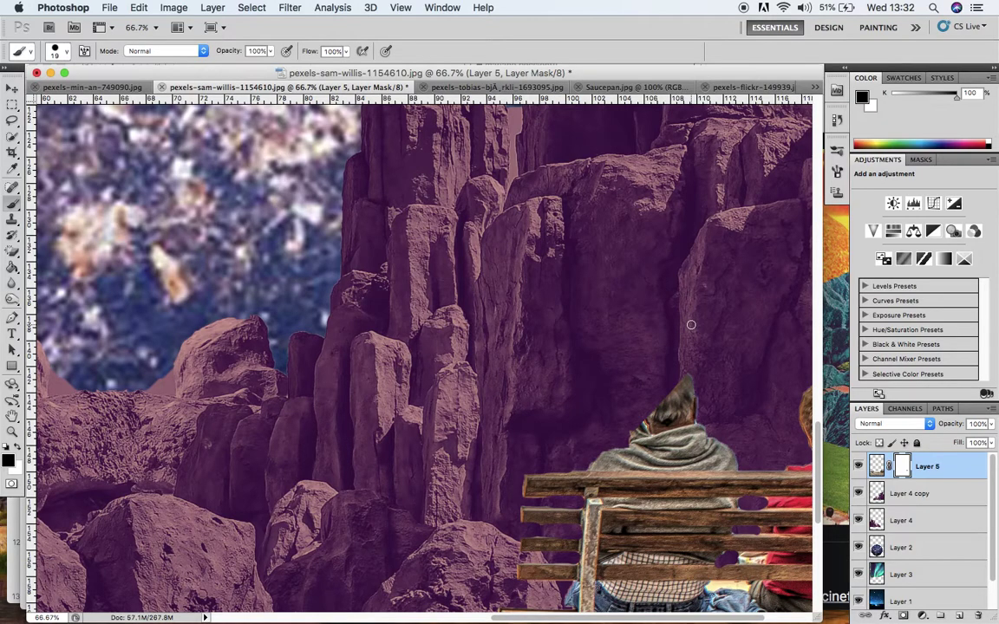
click(136, 8)
mouse_move(174, 7)
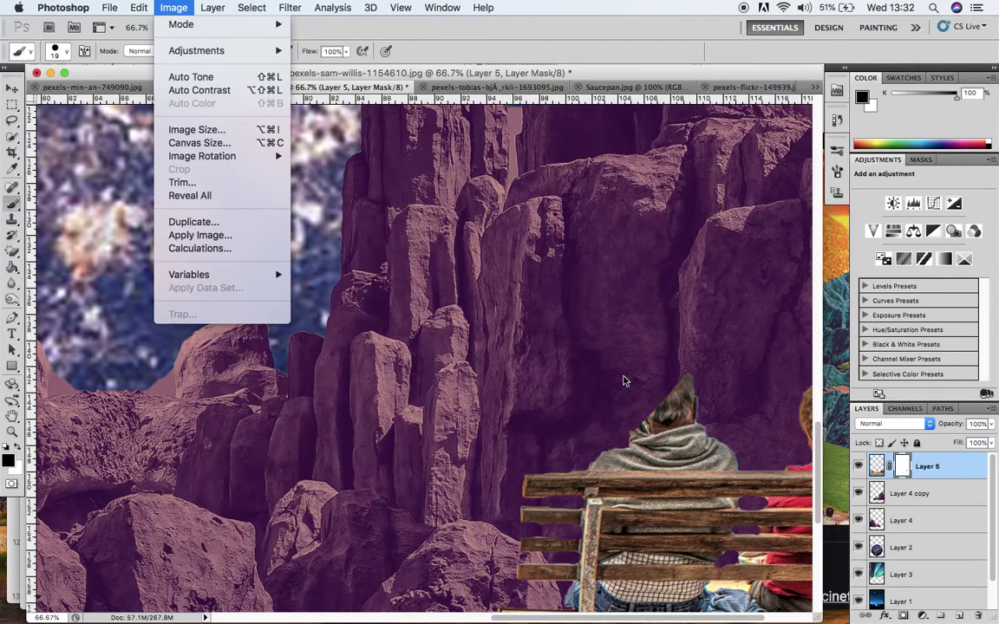
click(839, 127)
click(837, 121)
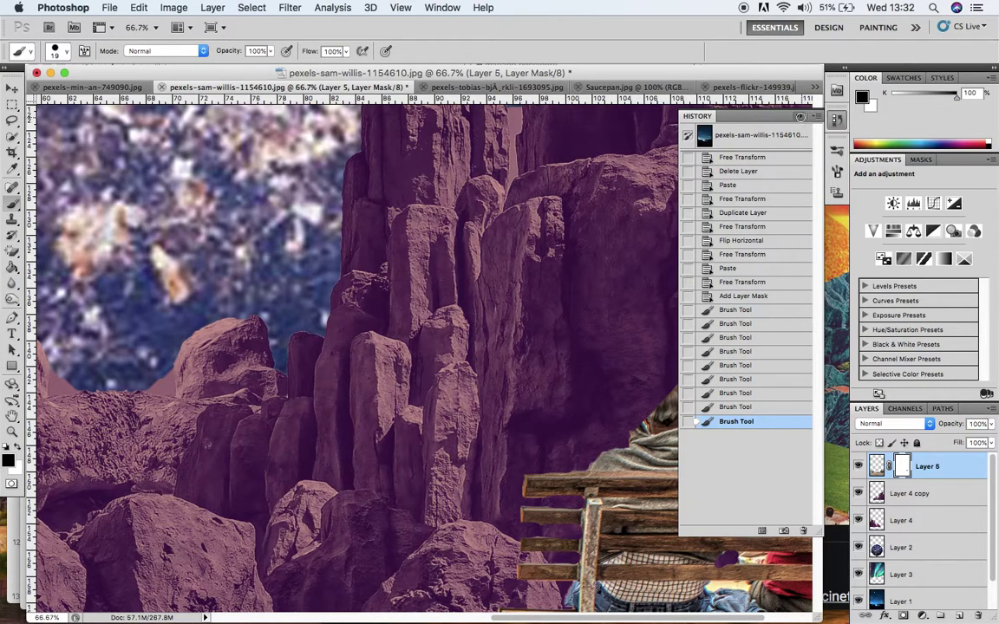
click(720, 113)
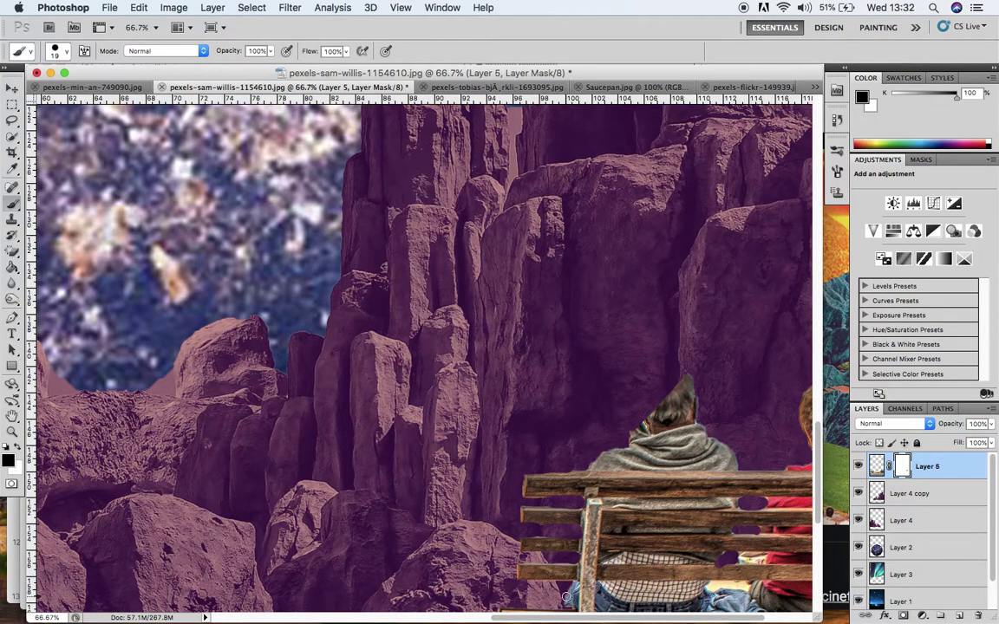
click(836, 121)
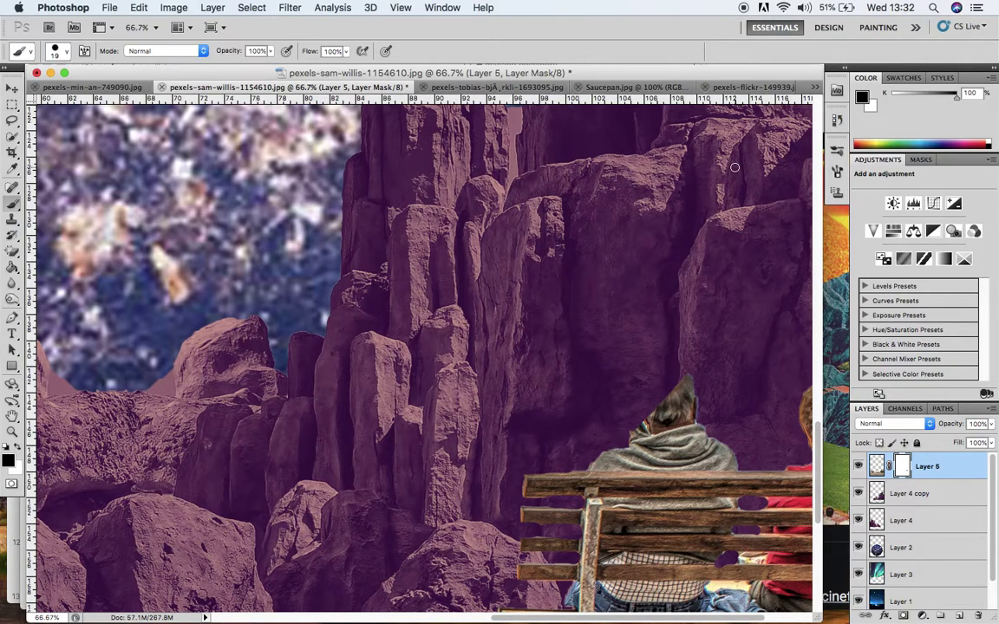
Restore the man's head by painting white on Layer 5's mask, and switch the foreground colour back to black
click(16, 445)
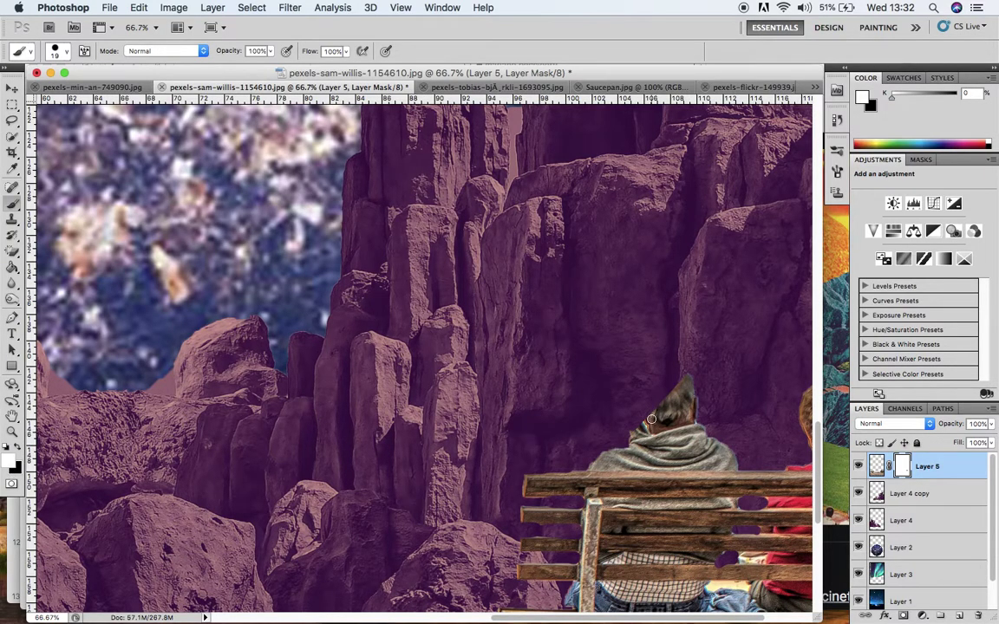
mouse_move(661, 392)
mouse_down()
mouse_move(680, 369)
mouse_move(643, 412)
mouse_move(655, 374)
mouse_move(666, 384)
mouse_move(649, 389)
mouse_move(655, 360)
mouse_move(672, 371)
mouse_move(636, 401)
mouse_up()
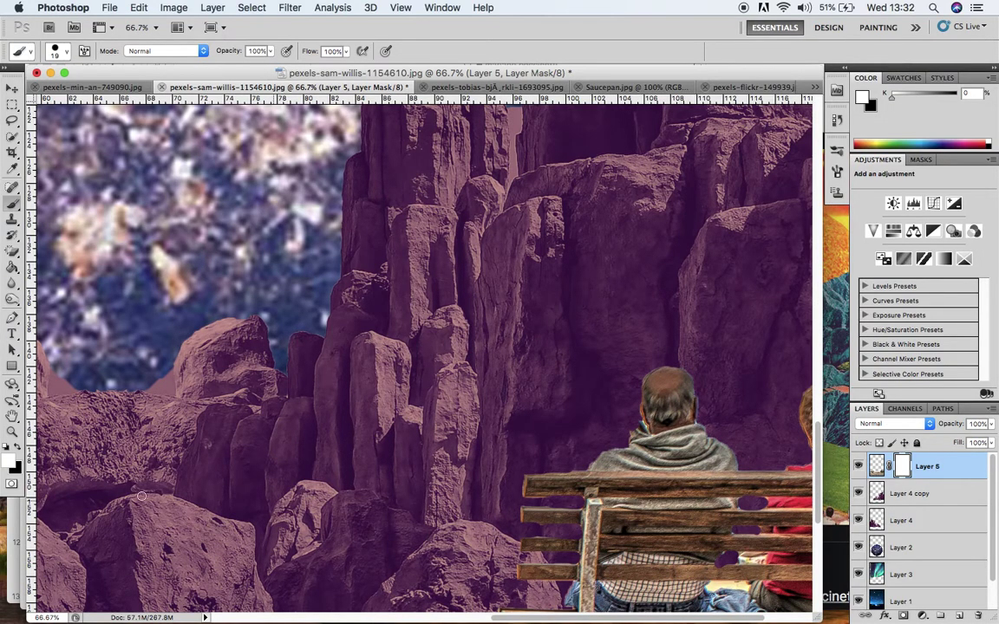
key(x)
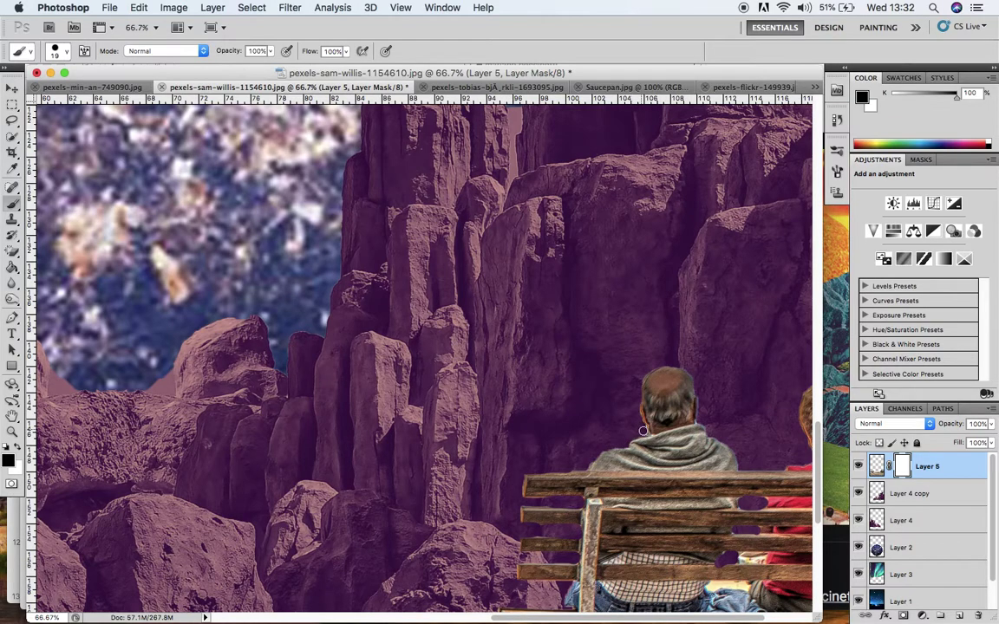
Raise the saturation of Layer 5's bench image to +33 with Hue/Saturation, targeting the image rather than its mask
key(super+minus)
key(super+minus)
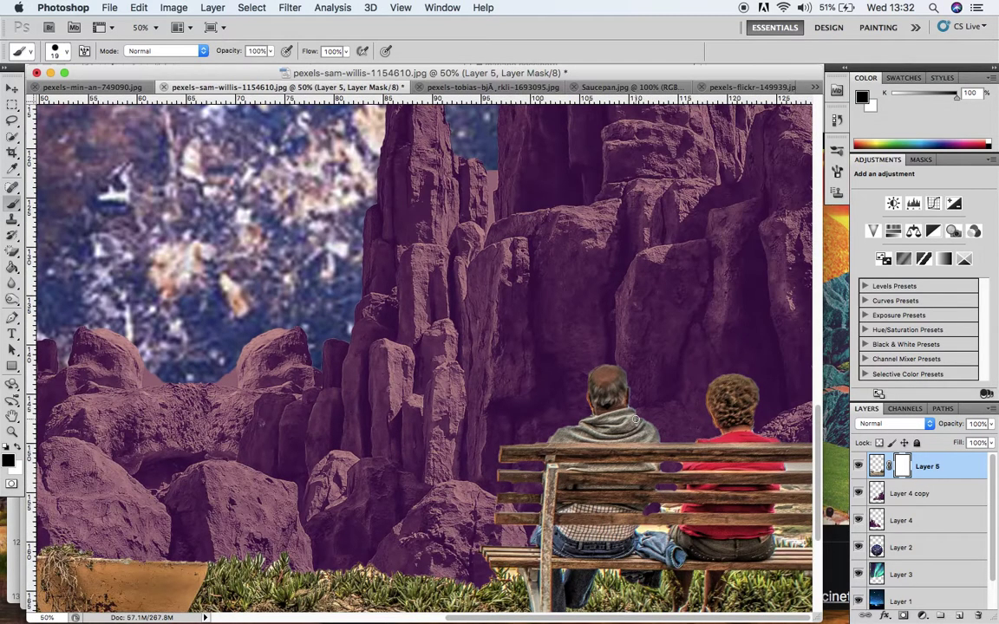
key(super+minus)
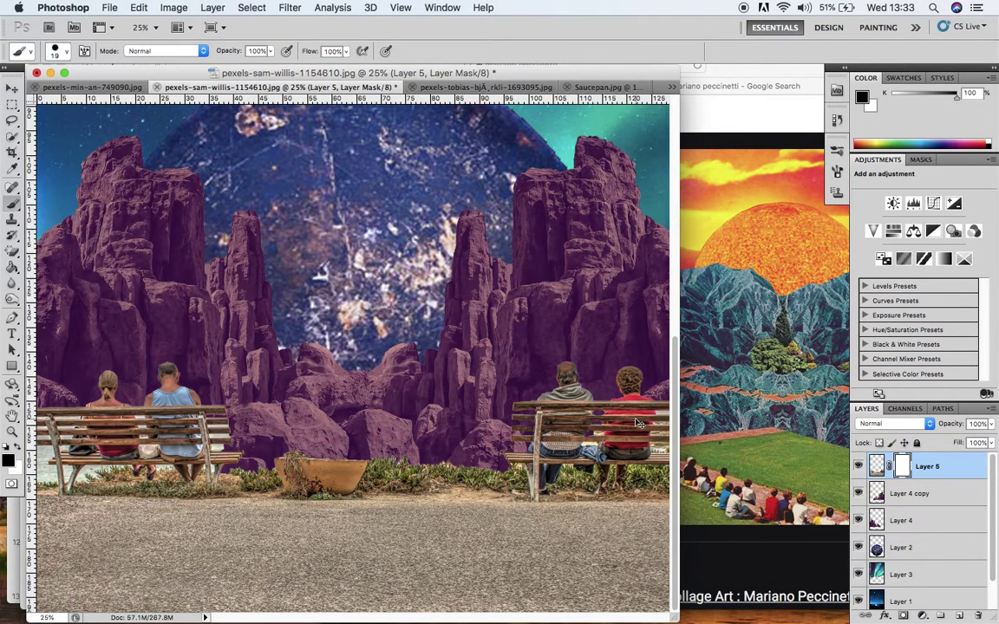
key(super+minus)
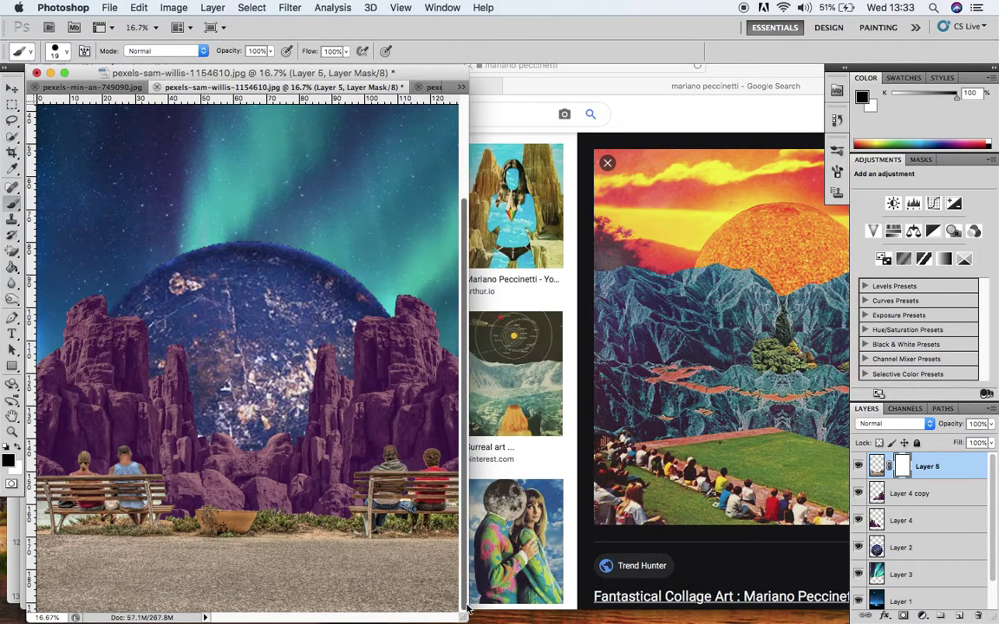
key(super+minus)
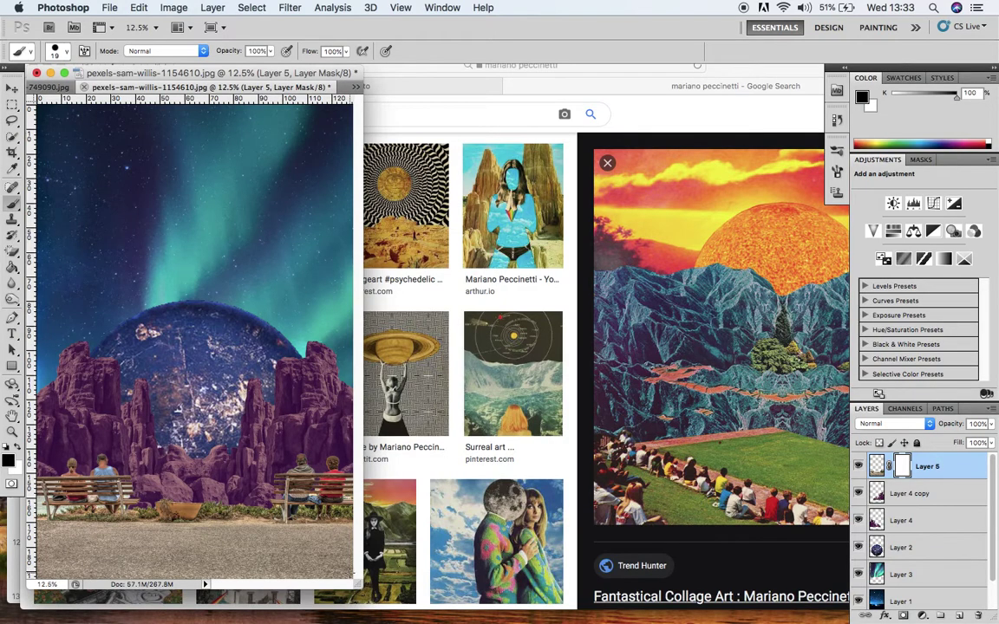
drag(356, 586, 579, 619)
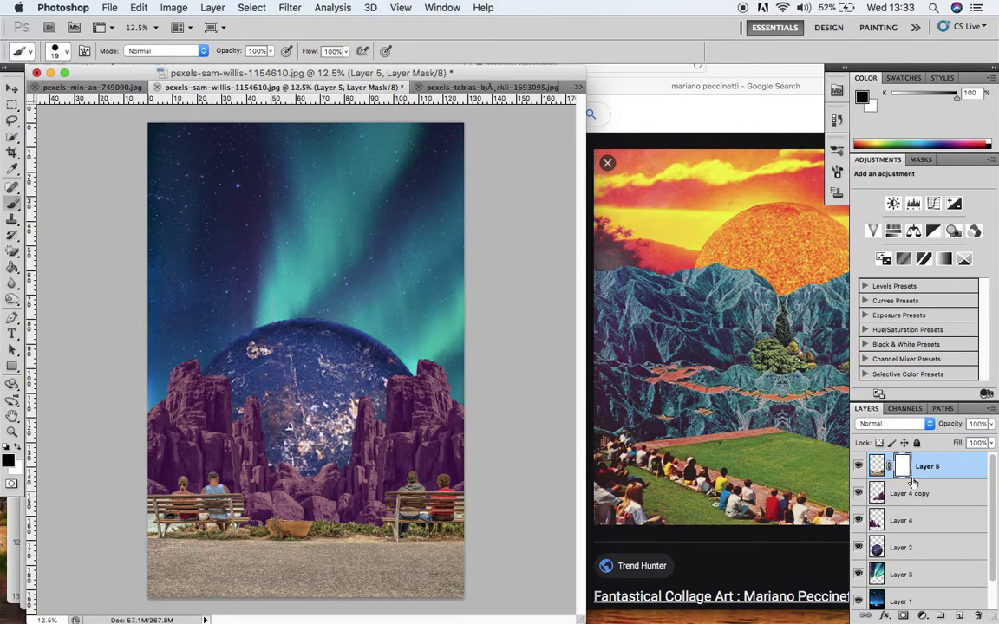
click(877, 468)
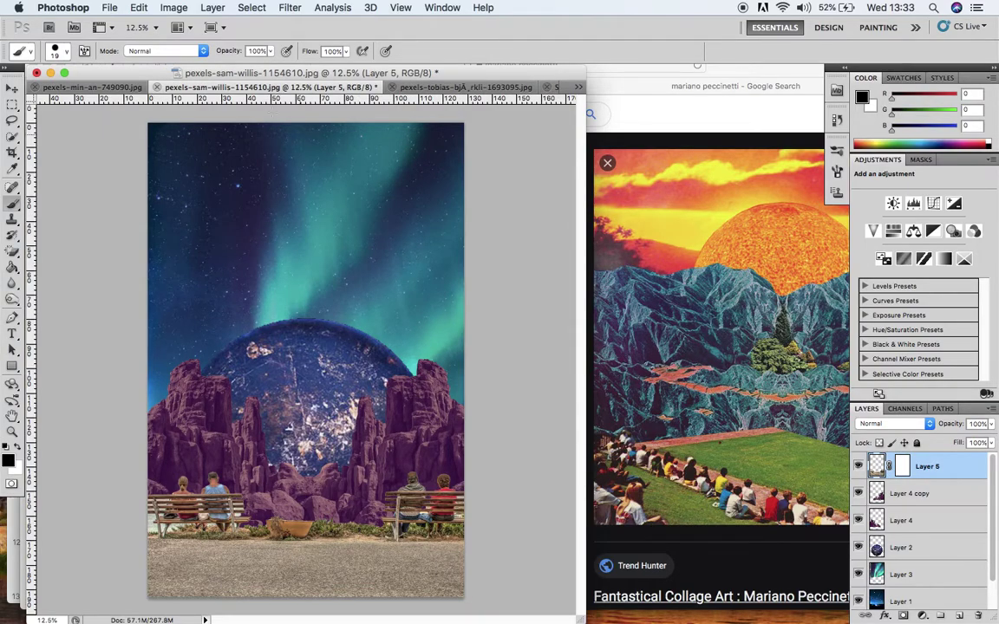
click(172, 8)
mouse_move(187, 54)
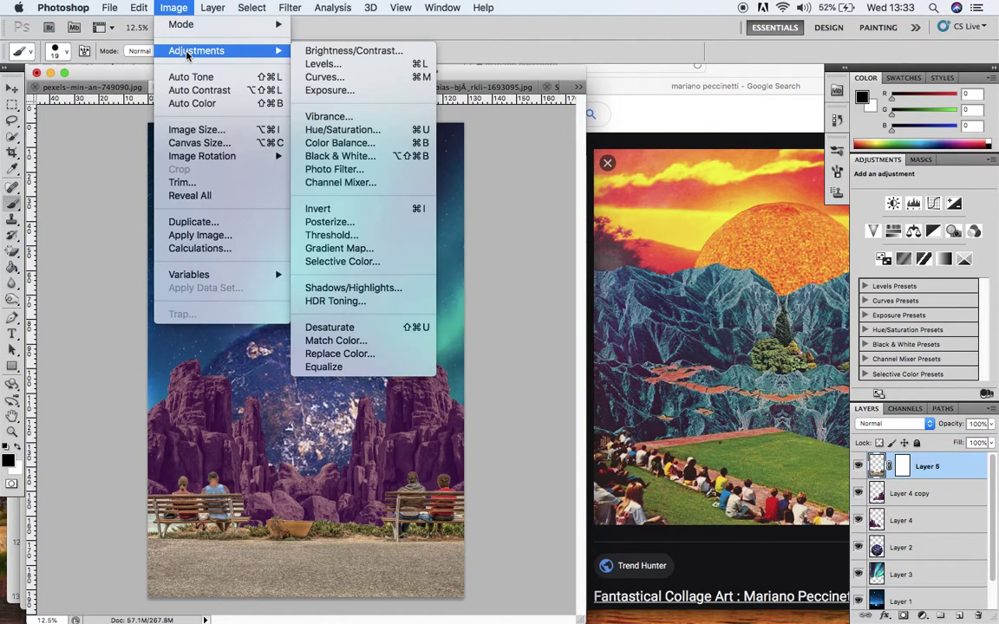
click(342, 129)
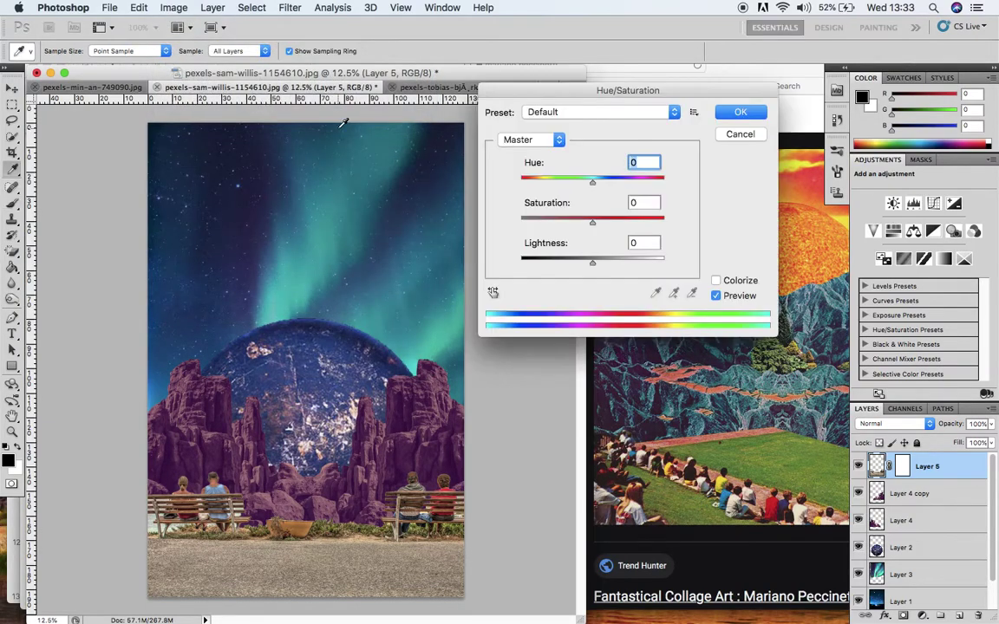
drag(592, 223, 619, 227)
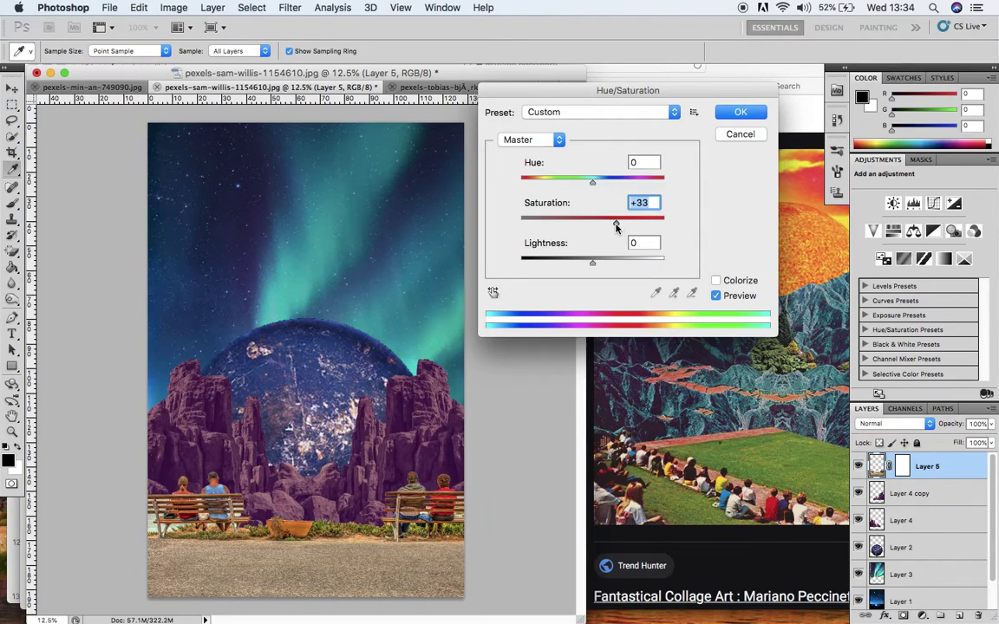
click(732, 114)
Increase the contrast of Layer 5's bench image to 38 with Brightness/Contrast
click(173, 8)
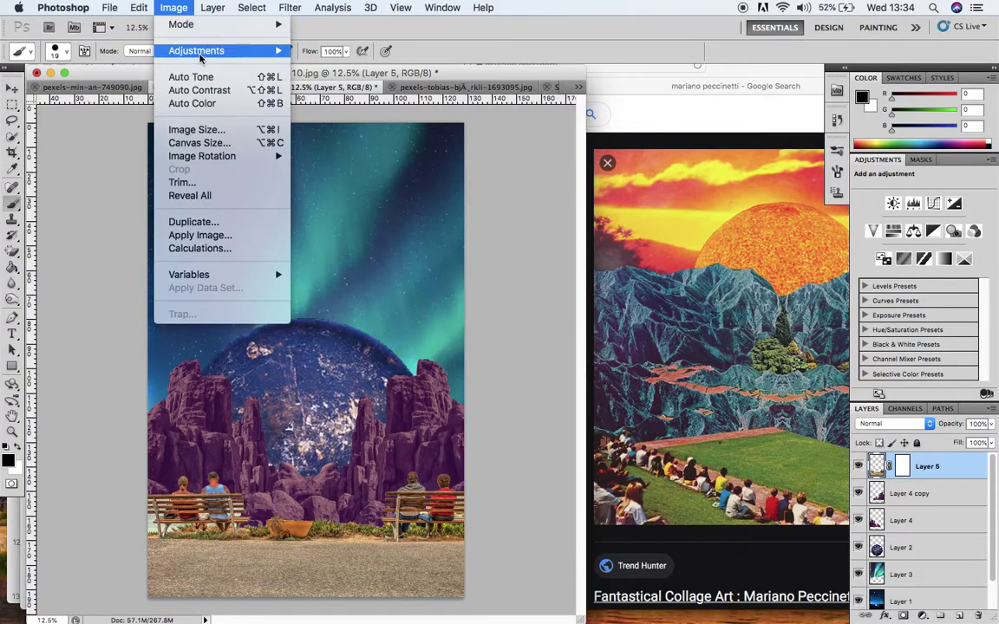
mouse_move(199, 57)
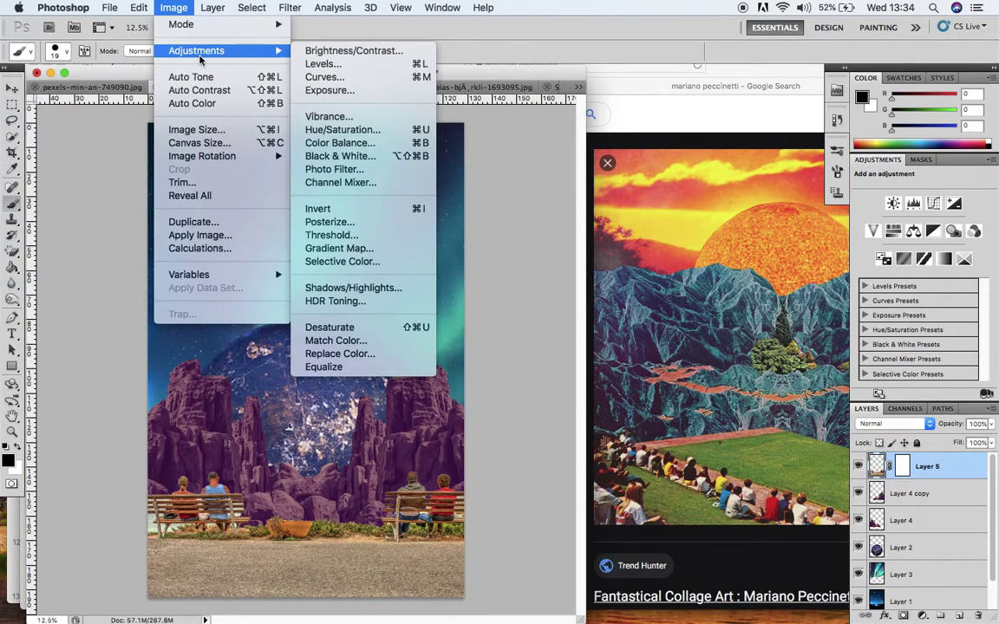
click(340, 52)
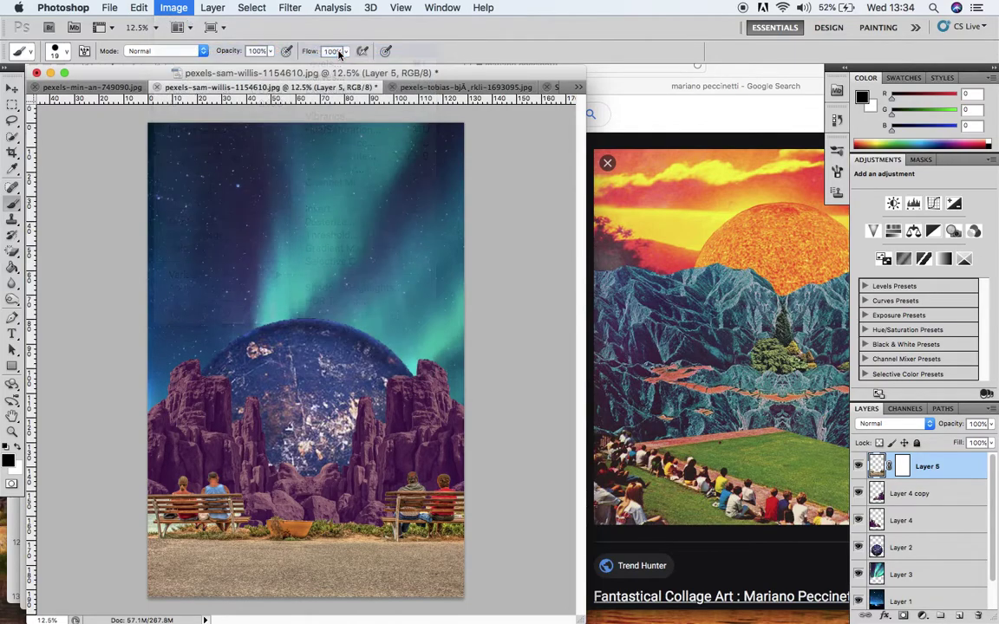
drag(546, 251, 685, 200)
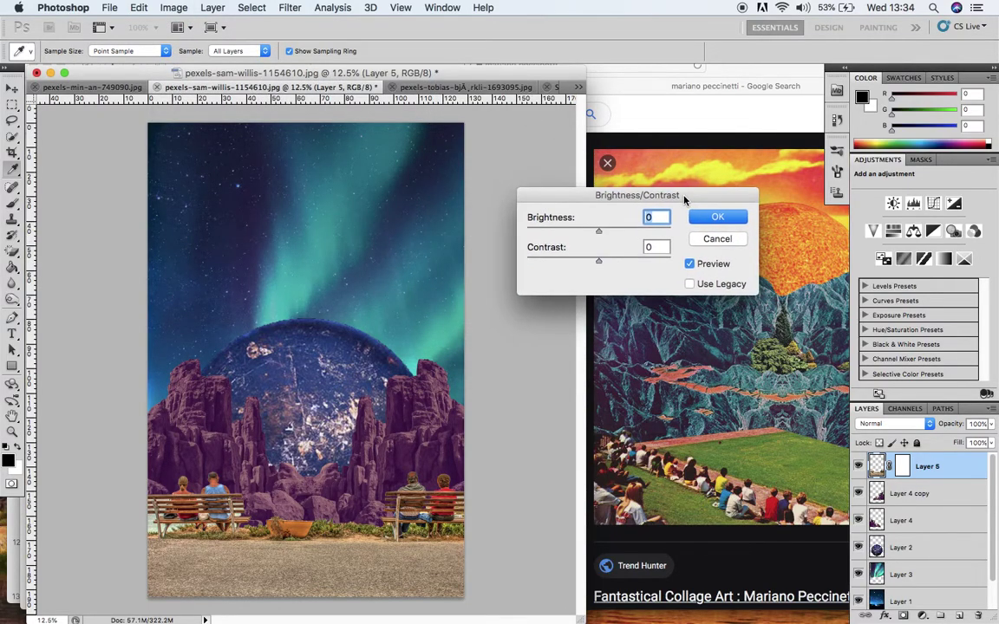
drag(597, 260, 572, 277)
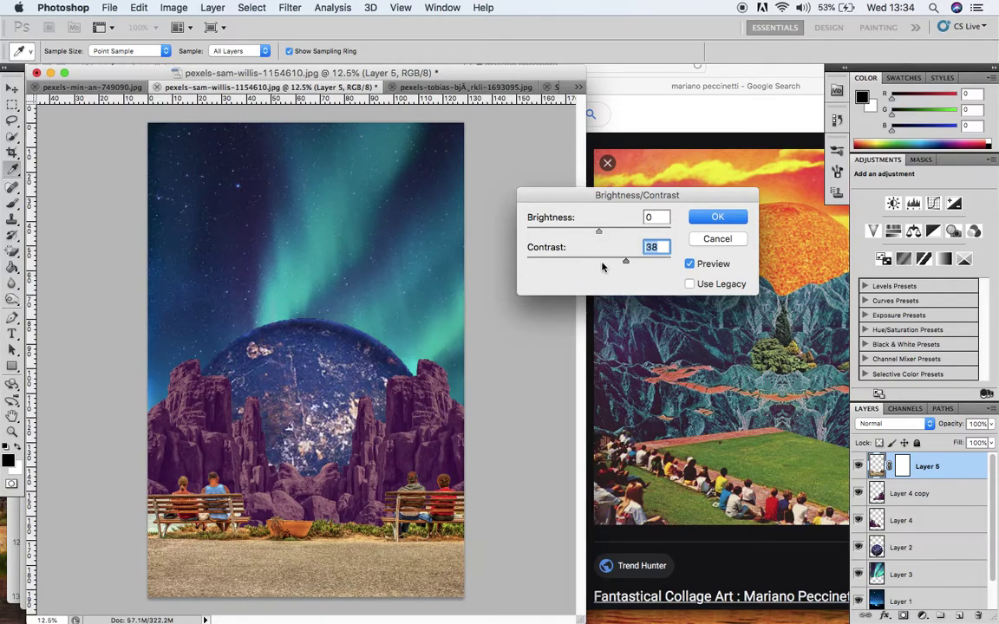
key(Return)
key(b)
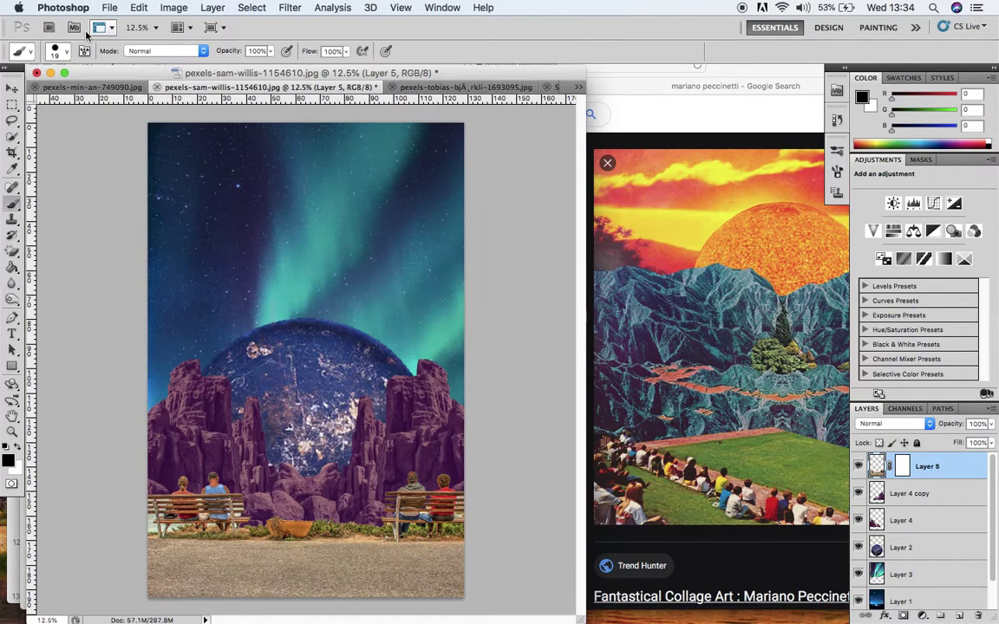
click(173, 7)
mouse_move(196, 50)
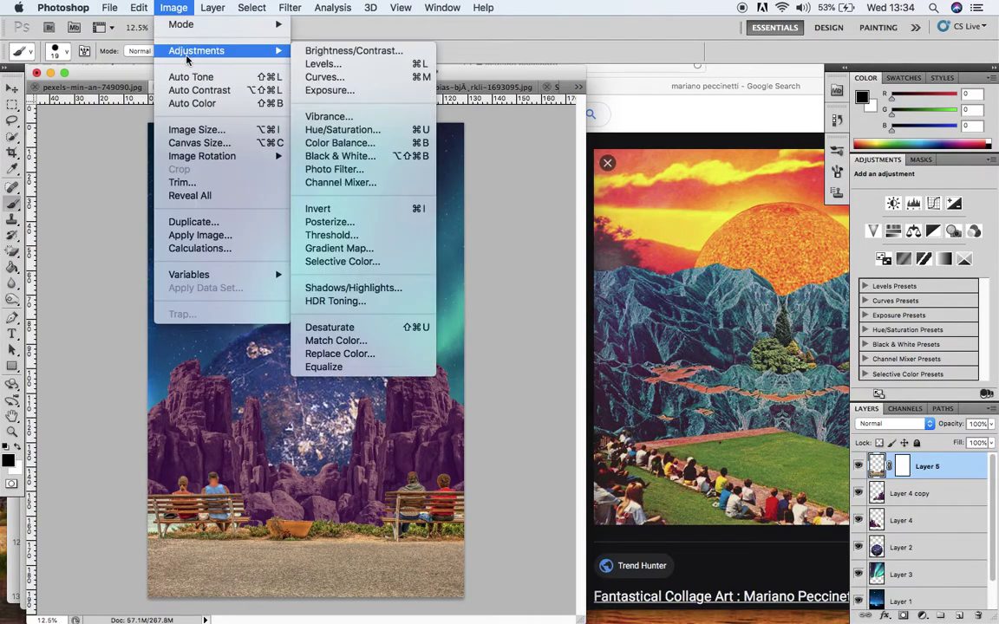
click(322, 64)
drag(707, 51, 603, 114)
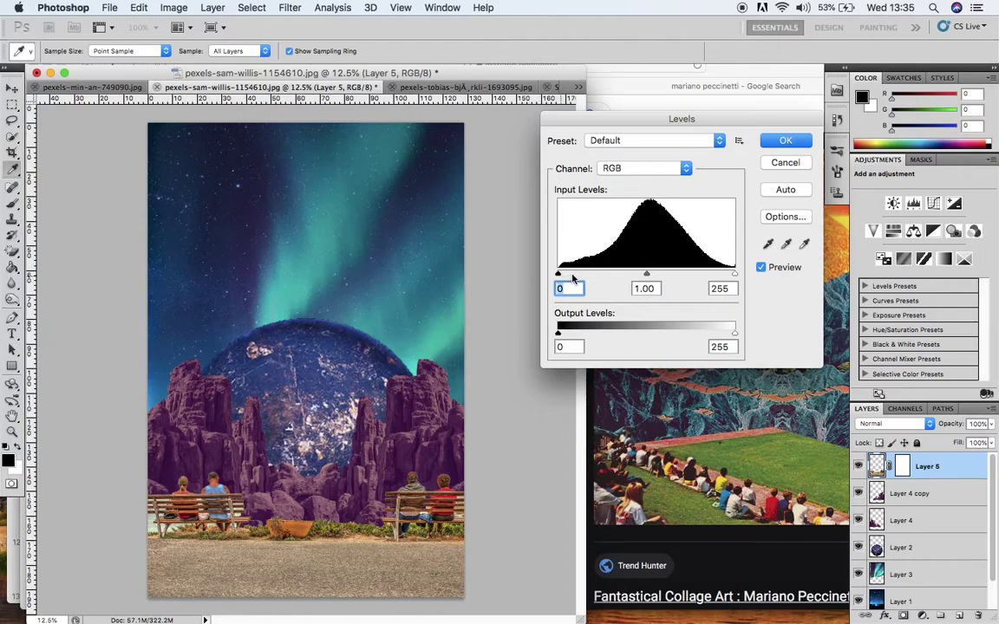
drag(559, 276, 579, 276)
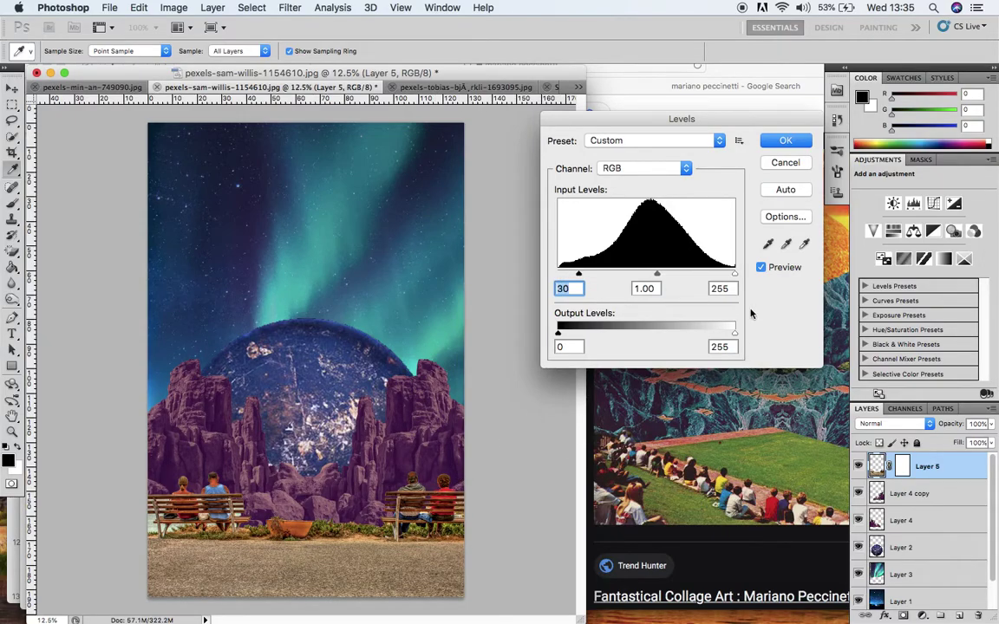
mouse_move(734, 276)
mouse_down()
mouse_move(715, 276)
mouse_move(735, 276)
mouse_up()
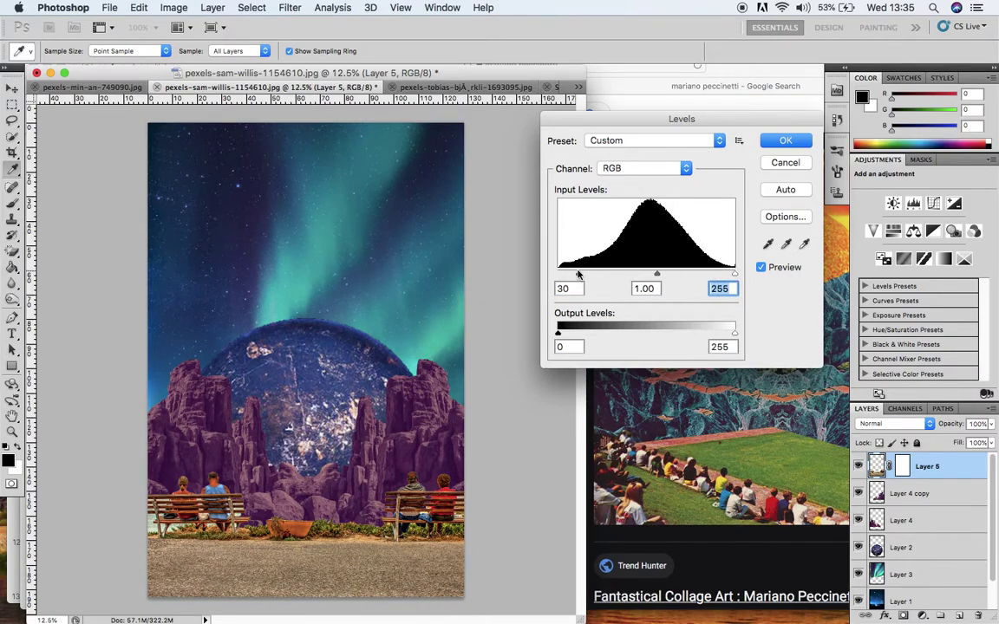
drag(578, 276, 558, 274)
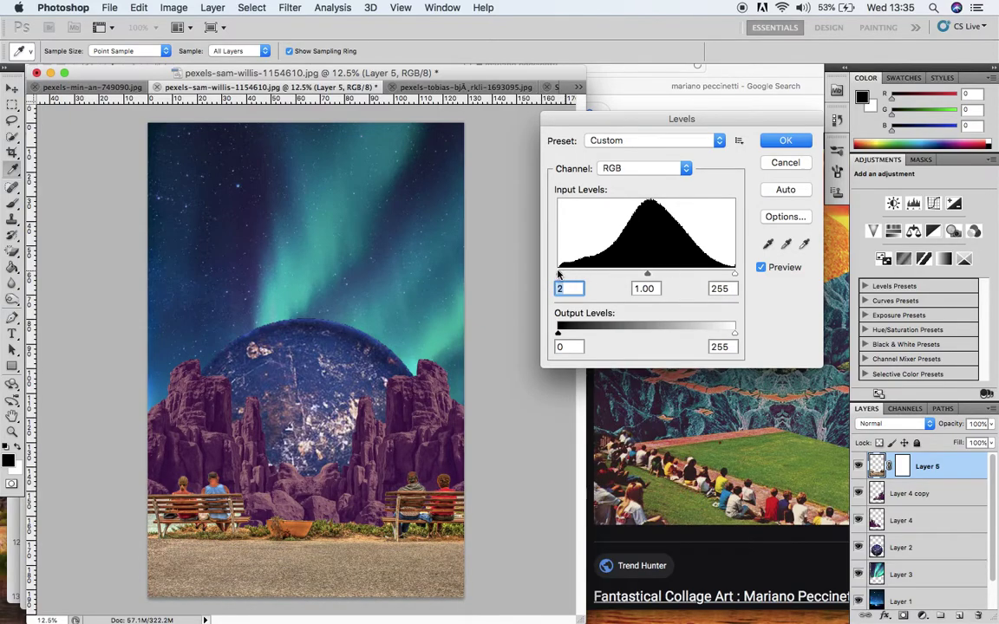
click(785, 162)
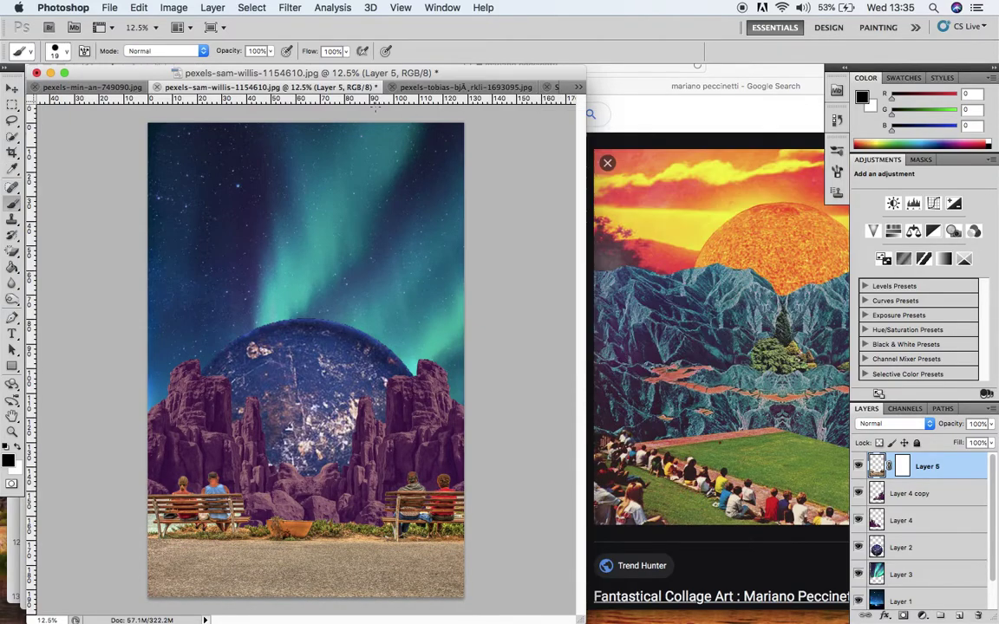
Start a Curves adjustment on Layer 5's image, adding RGB points at input 162, output 182 and input 50, output 88
click(173, 8)
mouse_move(174, 49)
click(321, 76)
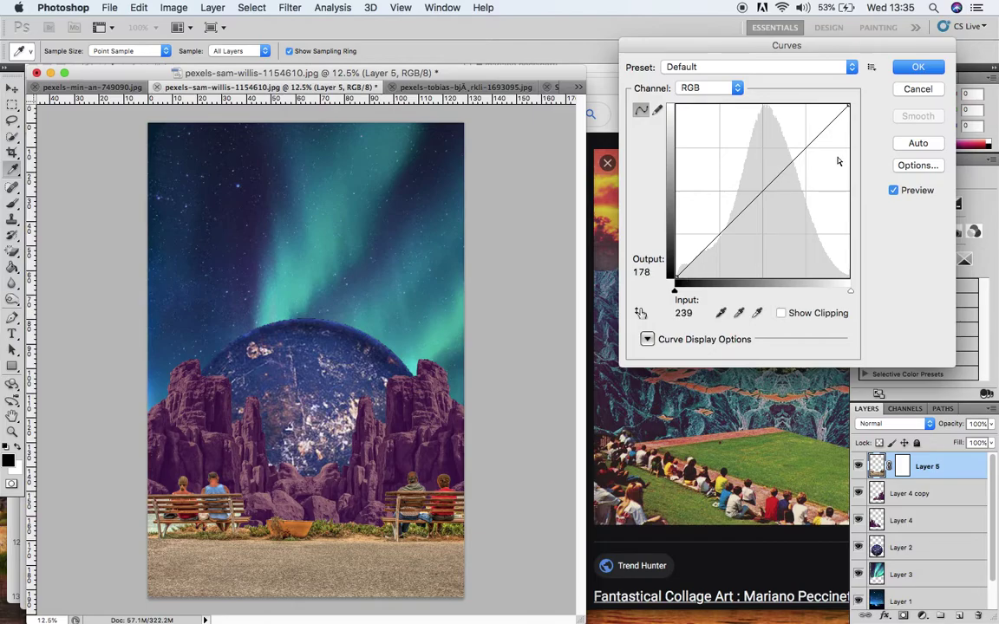
drag(796, 158, 785, 154)
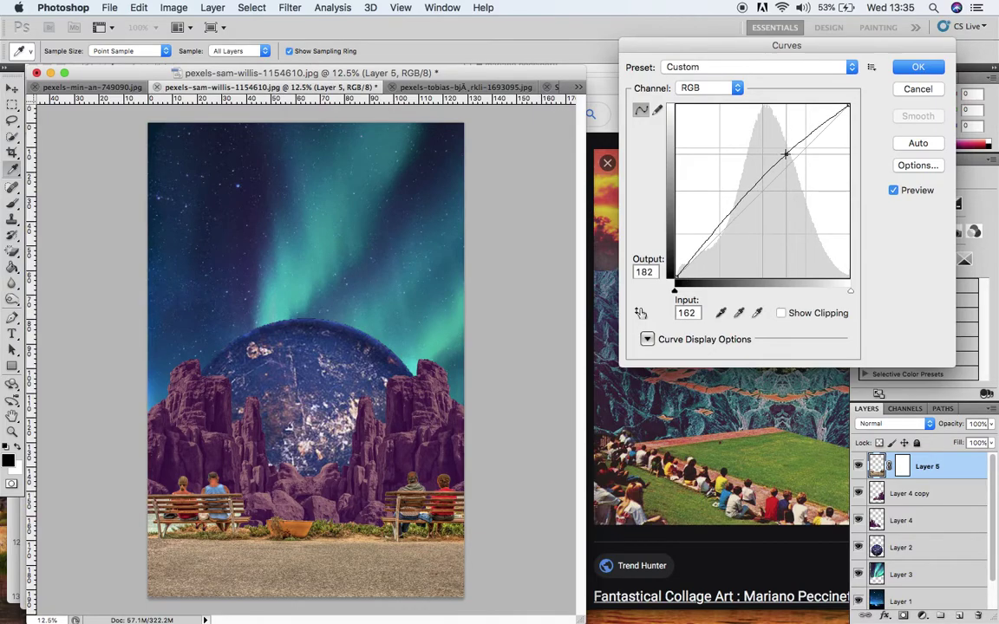
click(719, 223)
mouse_move(720, 223)
mouse_down()
mouse_move(754, 263)
mouse_move(711, 218)
mouse_up()
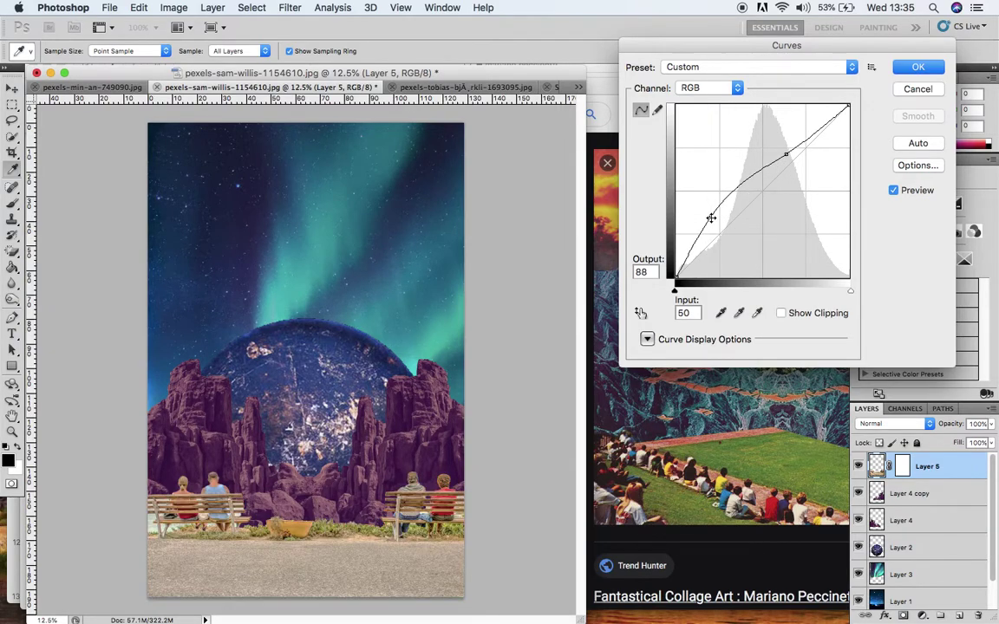
Try a gentle S-shaped curve with the shadow point at input 76, output 67 and the highlight point at input 177, output 192
mouse_move(786, 155)
mouse_down()
mouse_move(790, 182)
mouse_move(785, 147)
mouse_up()
drag(710, 216, 727, 232)
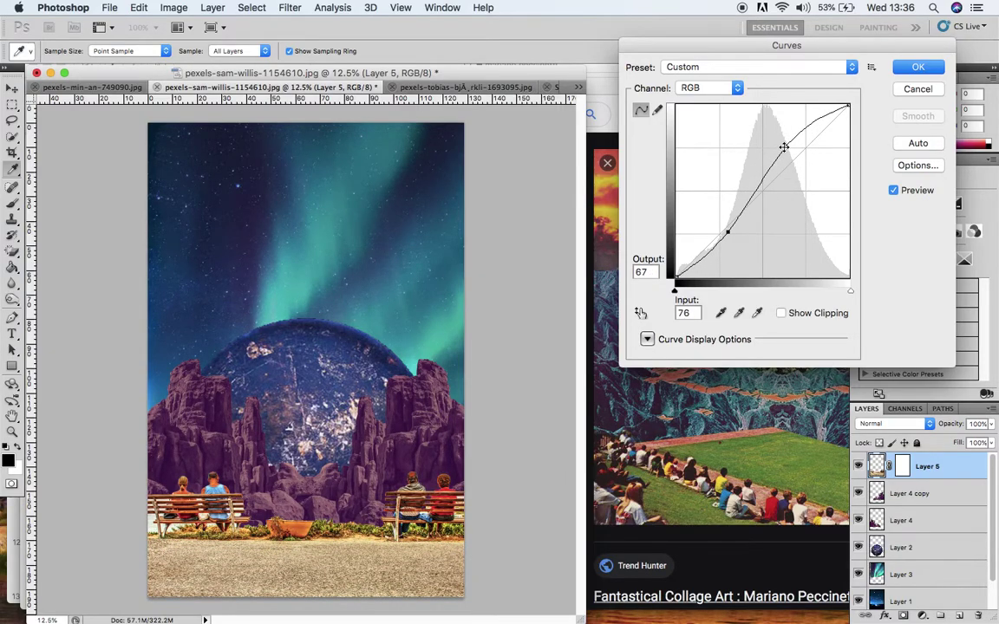
drag(783, 147, 795, 147)
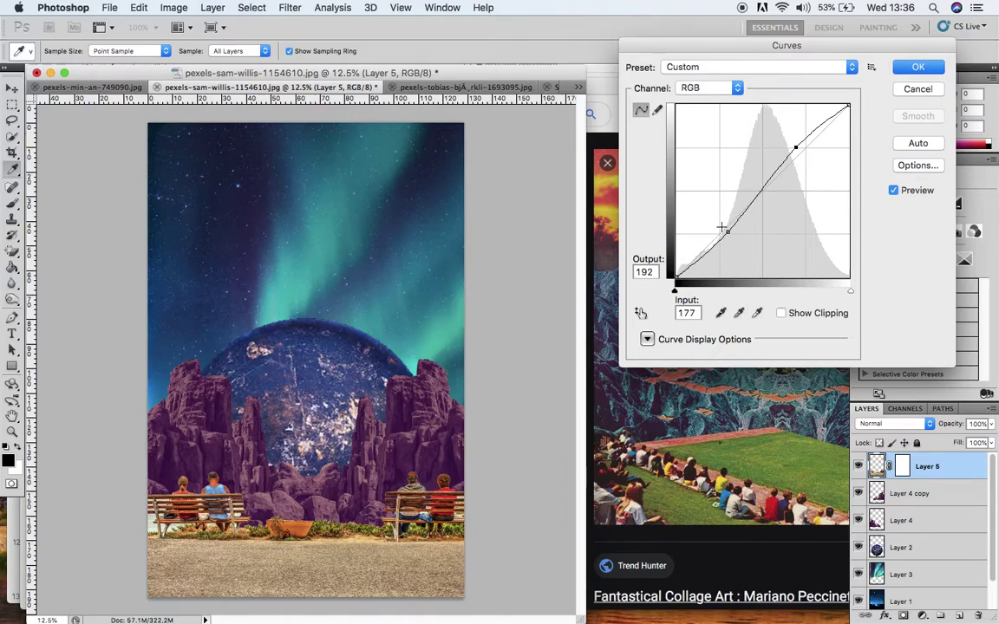
Try lifting the curve's black endpoint to output 29, with the shadow point at input 52, output 59
drag(728, 231, 686, 279)
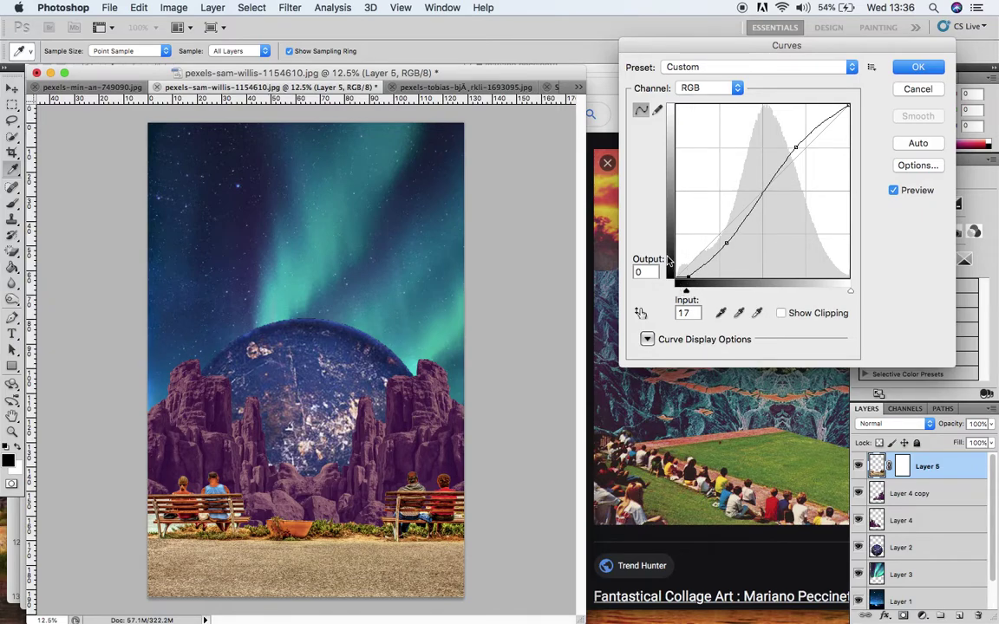
drag(687, 277, 670, 261)
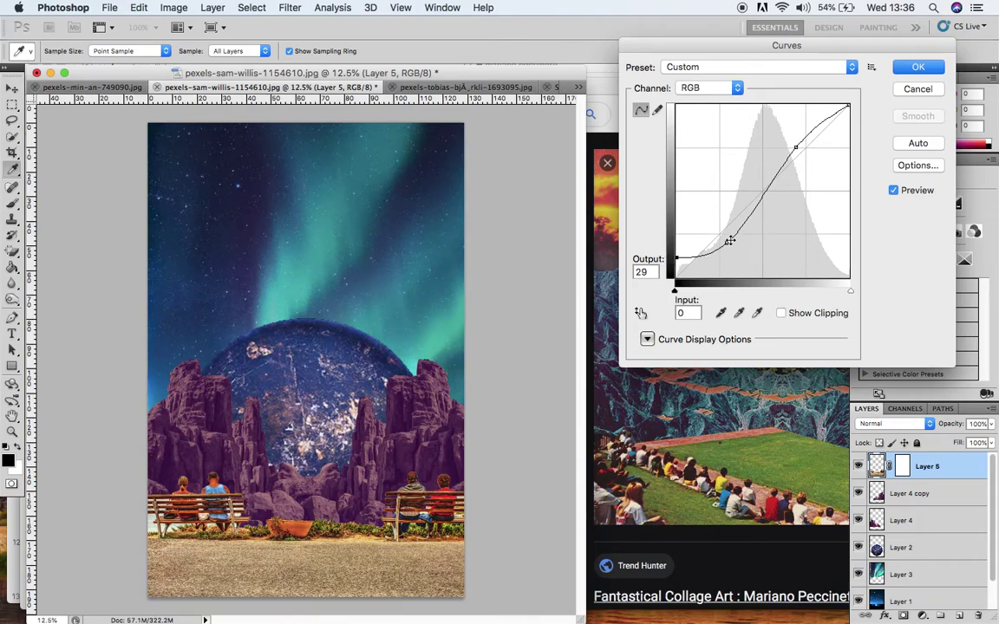
drag(730, 240, 711, 236)
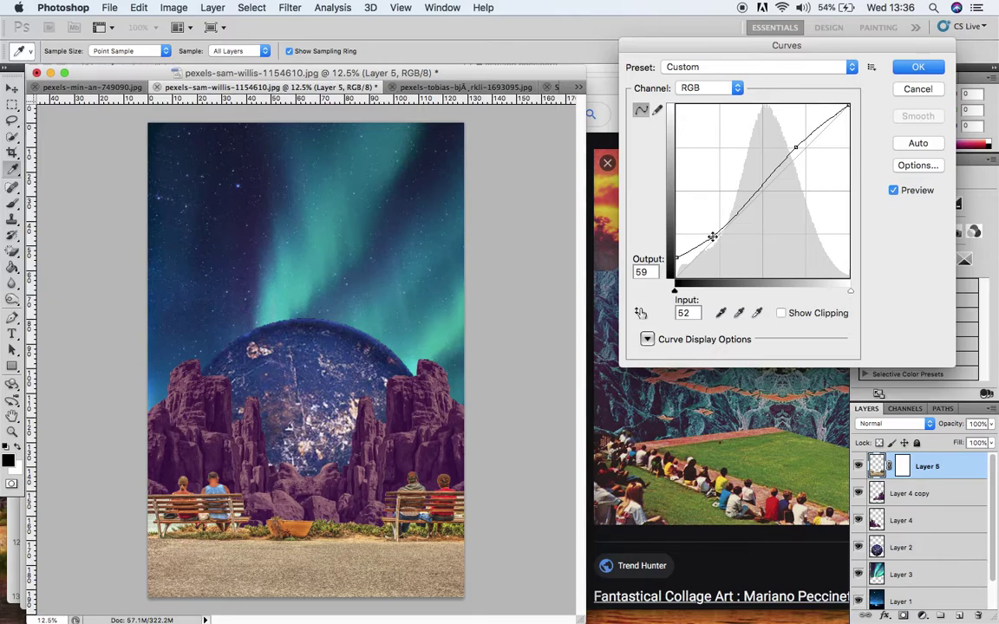
Reshape the RGB curve with the black endpoint at input 5, output 0, shadow point at 65, 46 and highlight point at 195, 198
drag(676, 257, 685, 286)
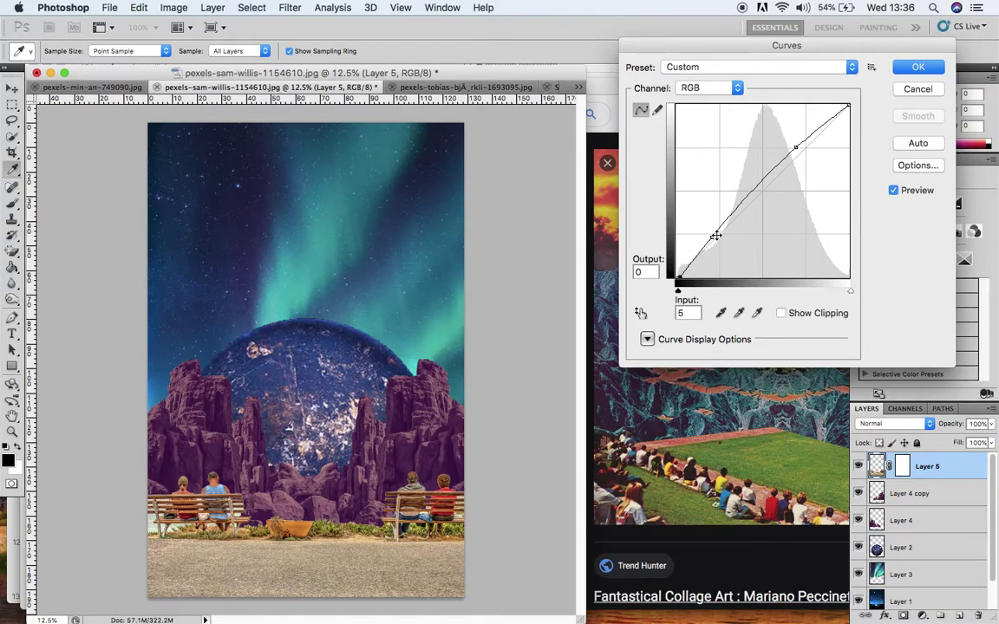
drag(712, 237, 718, 242)
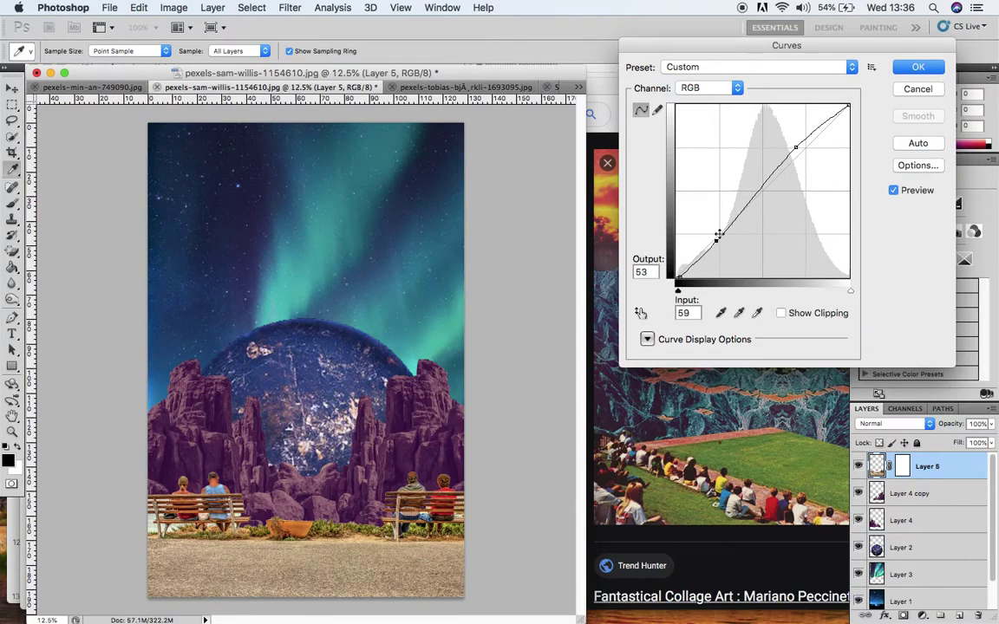
drag(794, 147, 808, 149)
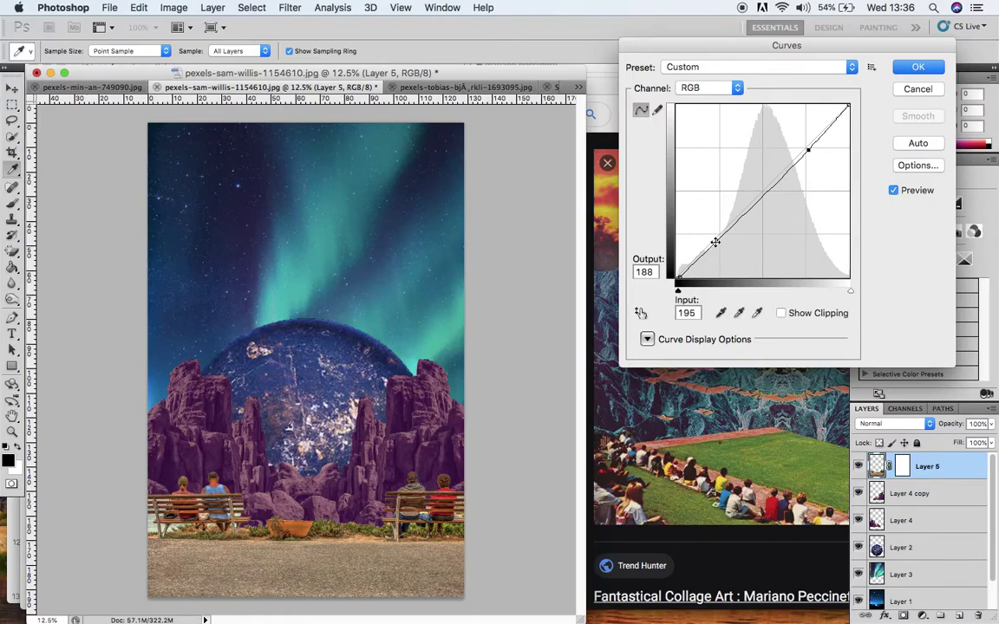
drag(715, 242, 720, 247)
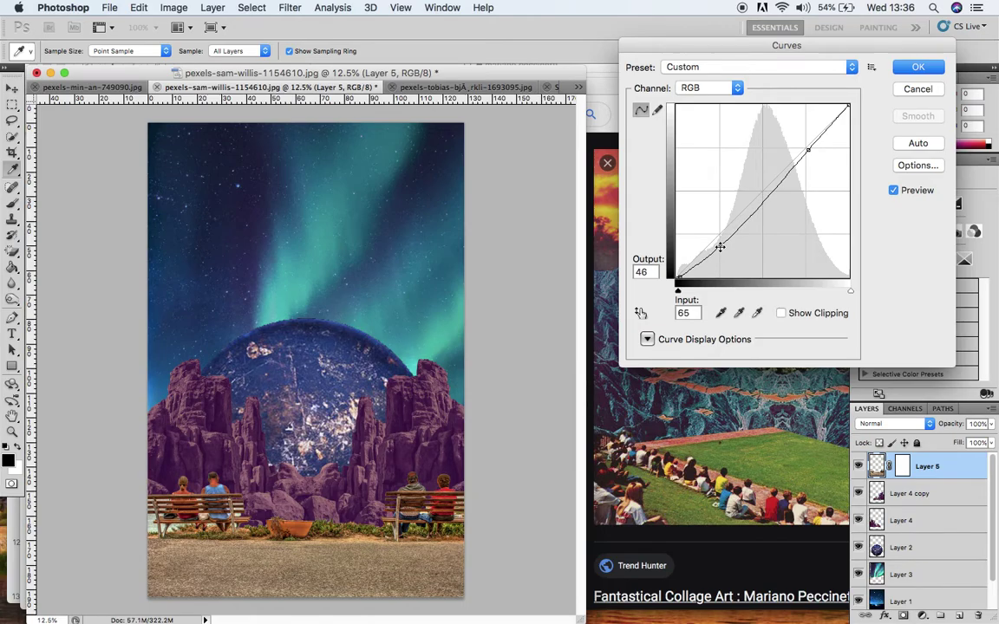
drag(807, 149, 807, 142)
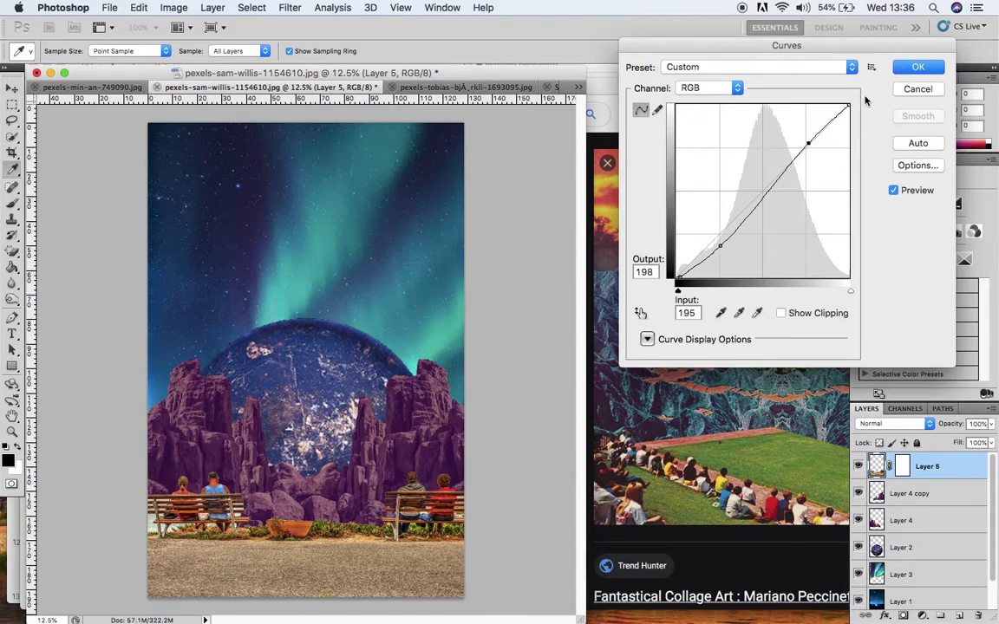
Lower the curve's white endpoint to output 248 and apply the Curves adjustment to Layer 5's image
mouse_move(849, 105)
mouse_down()
mouse_move(849, 126)
mouse_move(821, 104)
mouse_move(840, 106)
mouse_move(853, 127)
mouse_up()
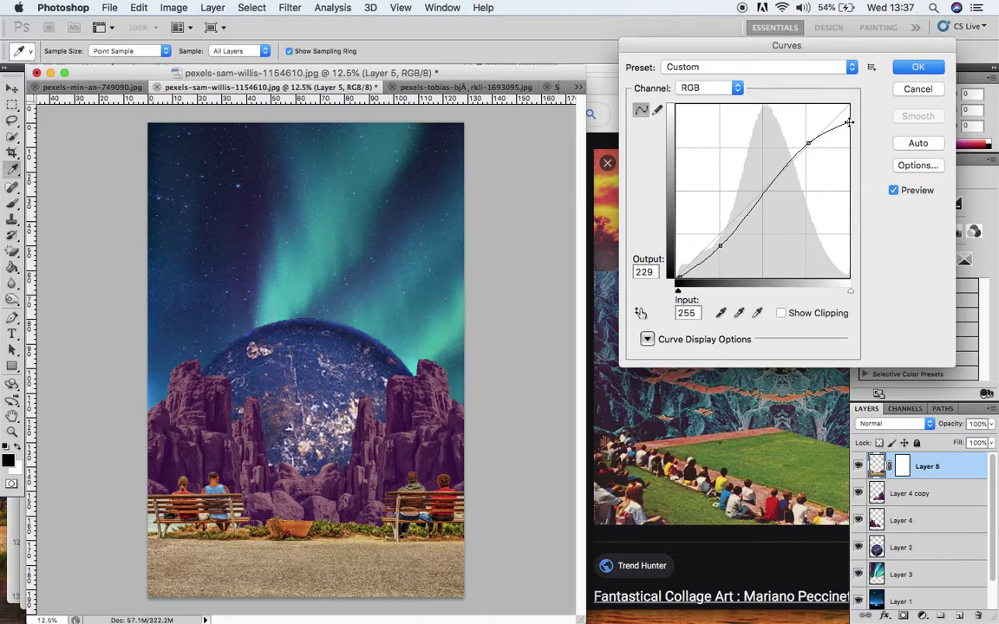
drag(851, 121, 848, 109)
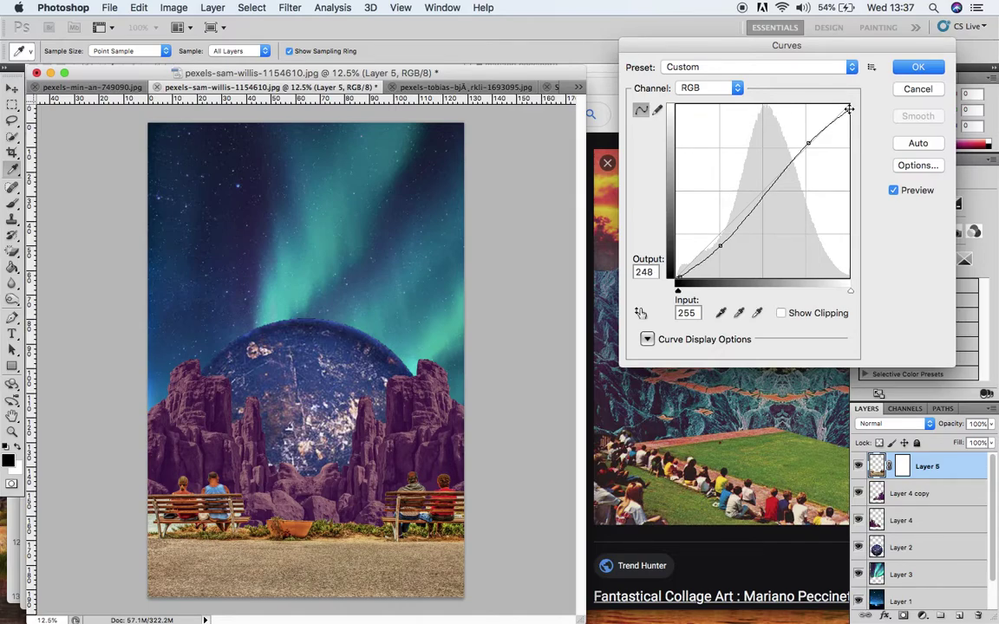
click(906, 68)
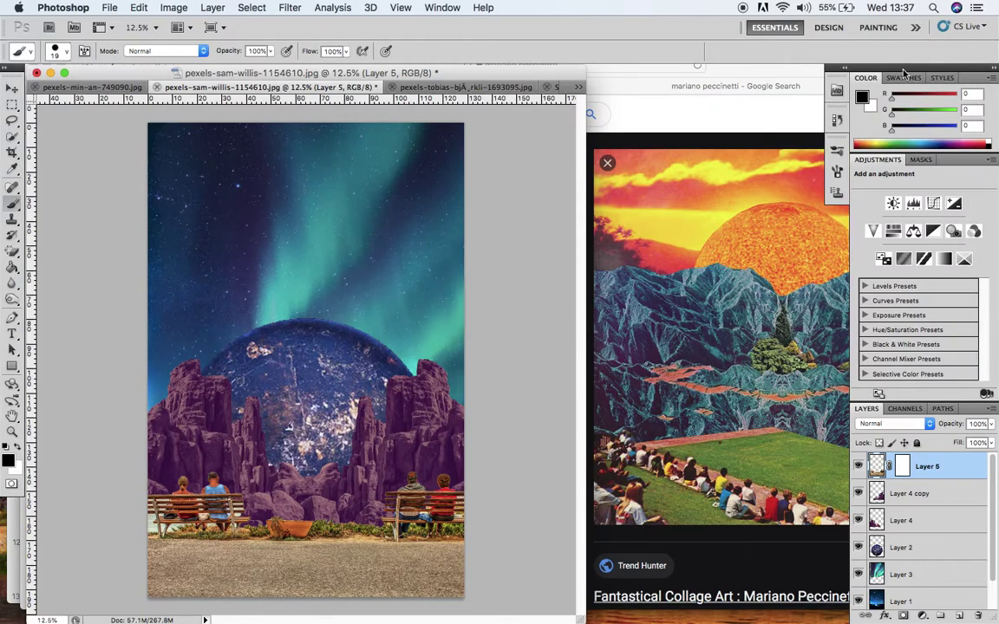
Examine the adjusted benches, couples and gravel ground at 25% zoom, and the whole collage at 12.5%
key(super+plus)
key(super+plus)
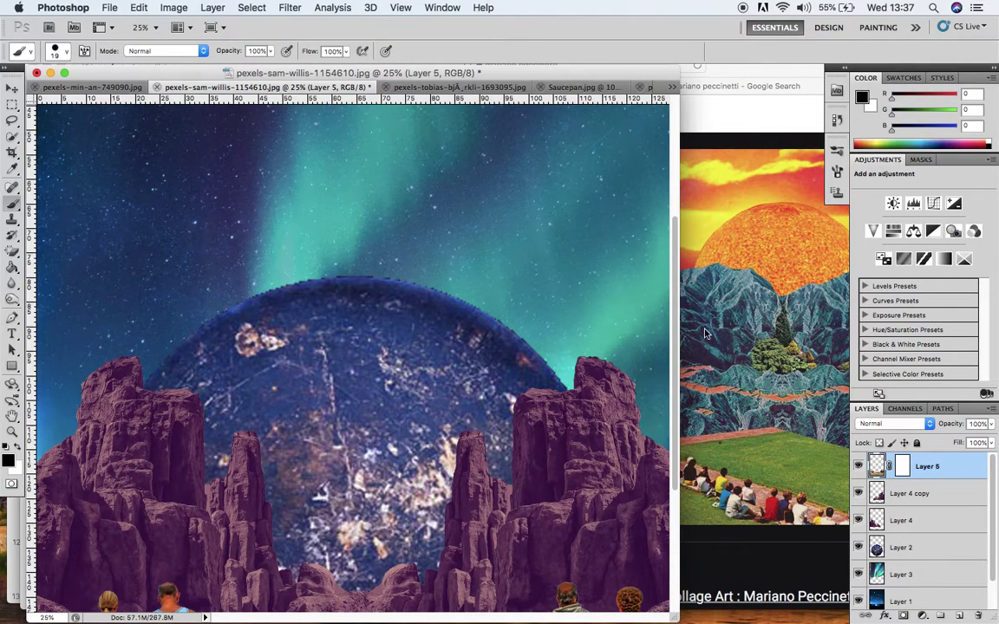
drag(674, 323, 675, 433)
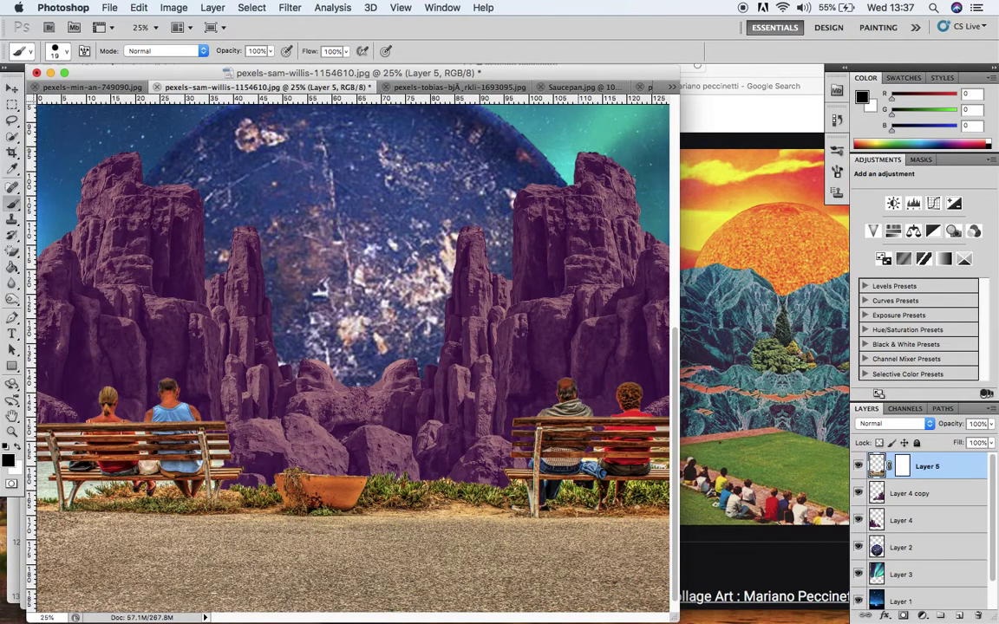
key(super+minus)
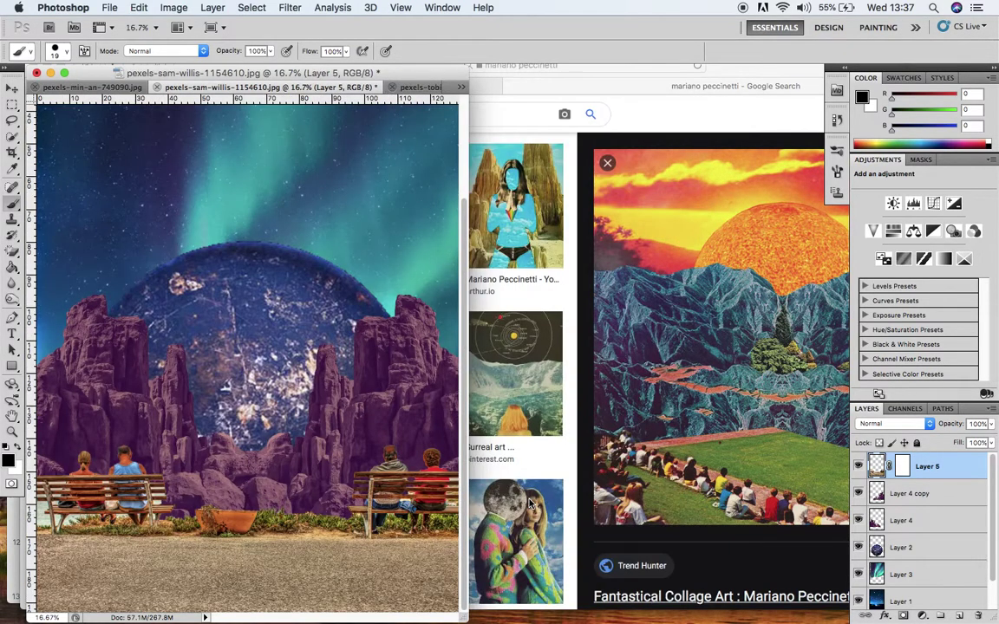
key(super+minus)
key(super+minus)
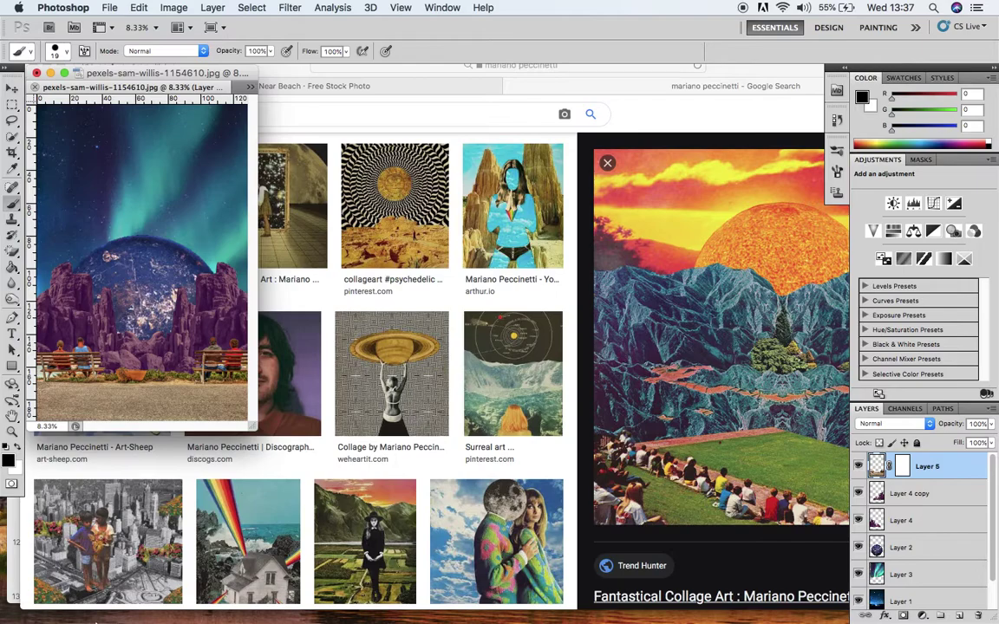
drag(252, 426, 496, 586)
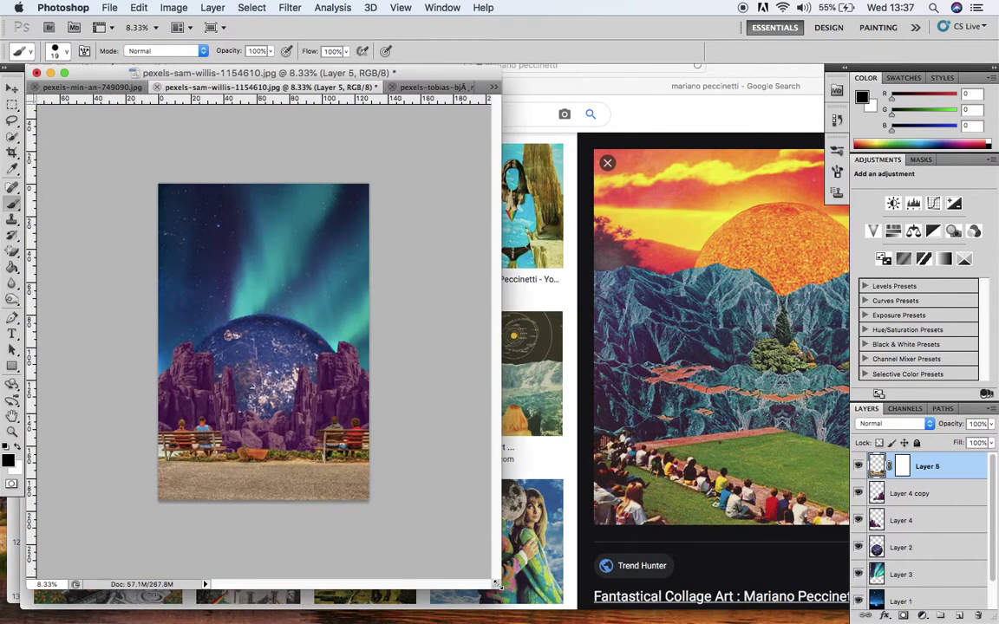
key(super+plus)
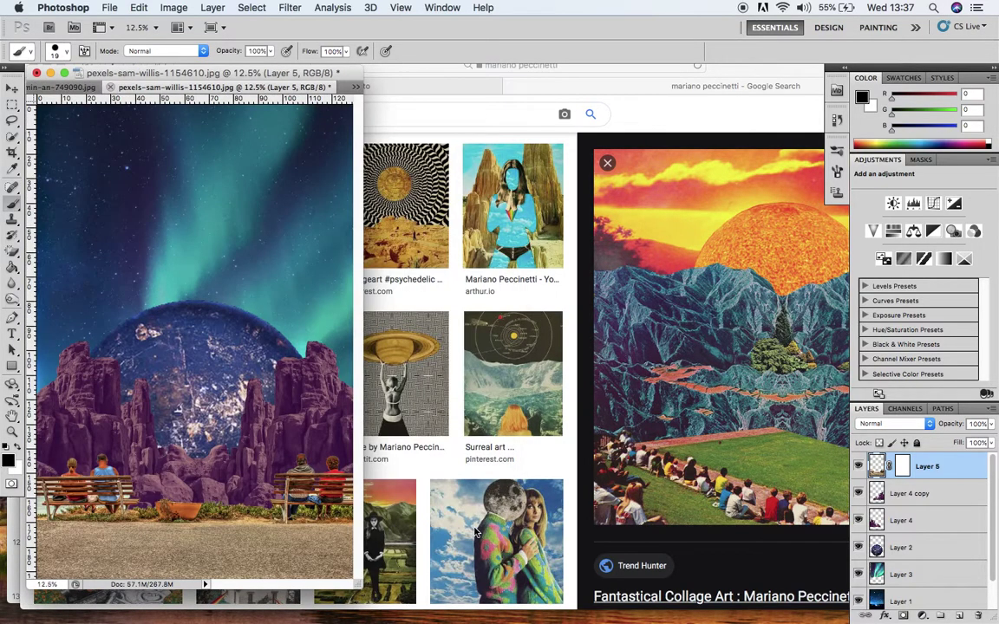
drag(351, 589, 489, 620)
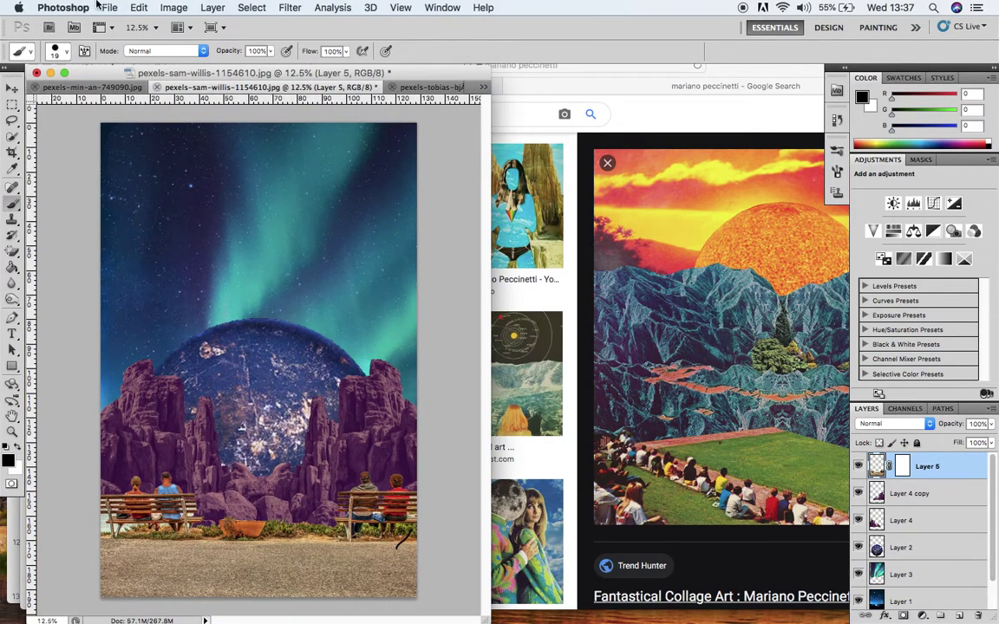
Undo the stray black brush stroke on the ground below the bench with the red-shirted figure
click(137, 9)
click(140, 24)
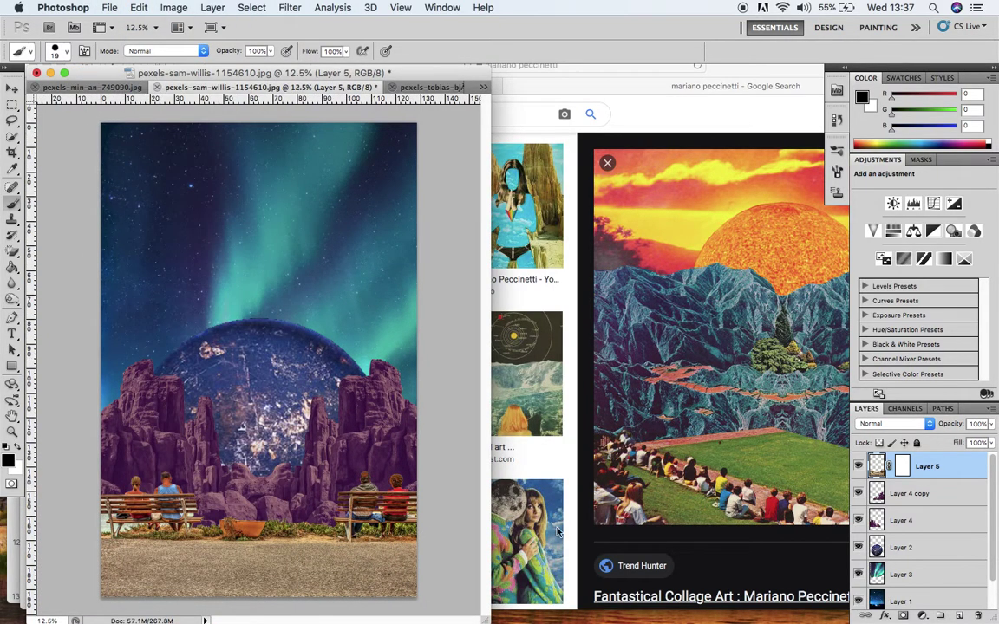